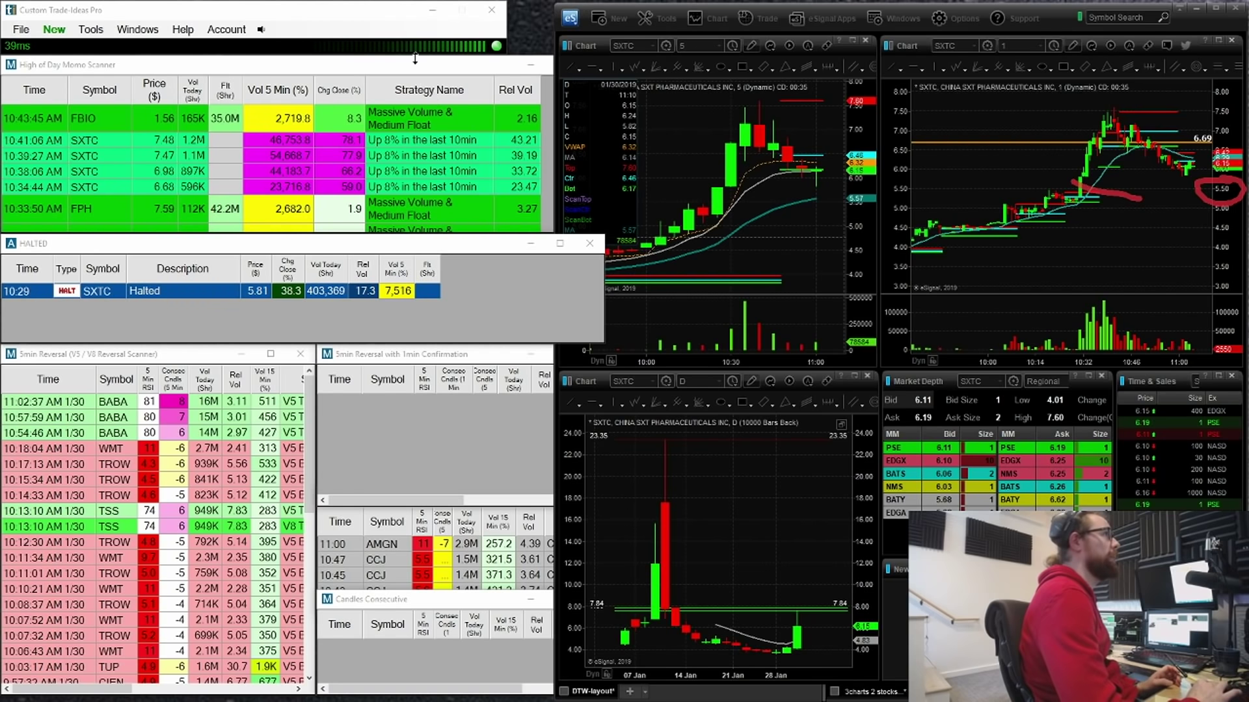
Widen the SXTC 5-minute chart and adjust its time scale to show the whole morning run.
click(509, 103)
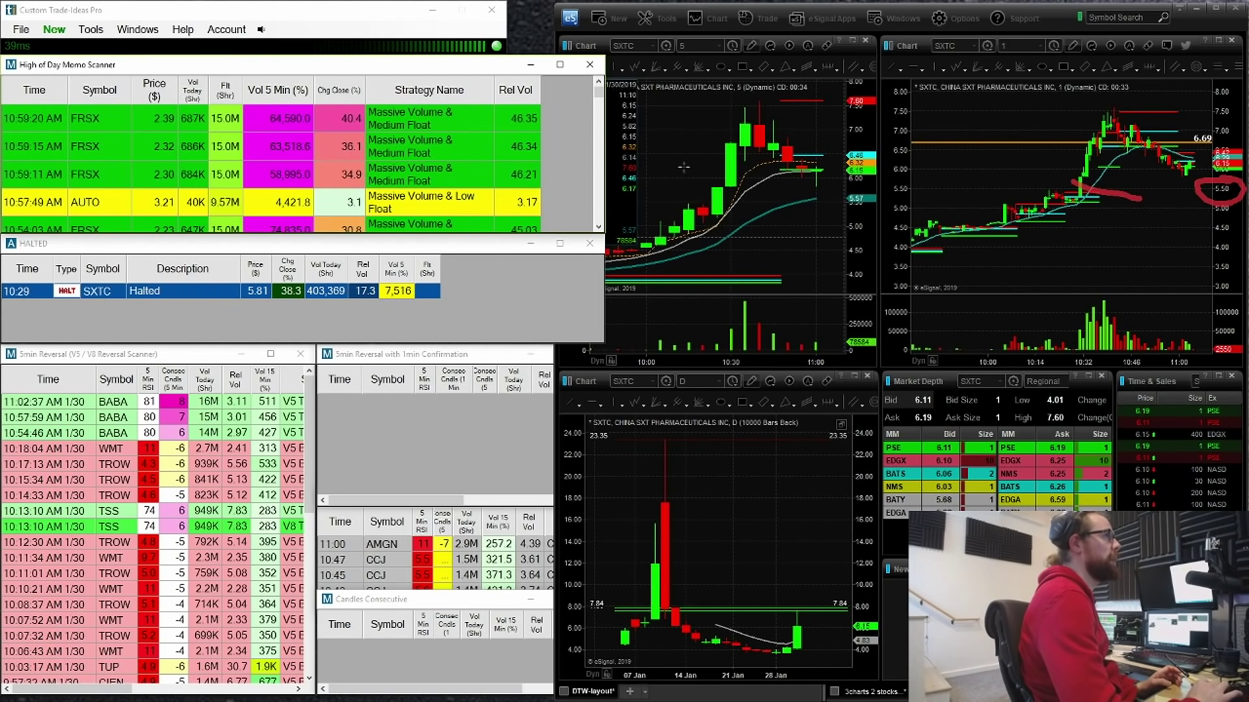
click(708, 174)
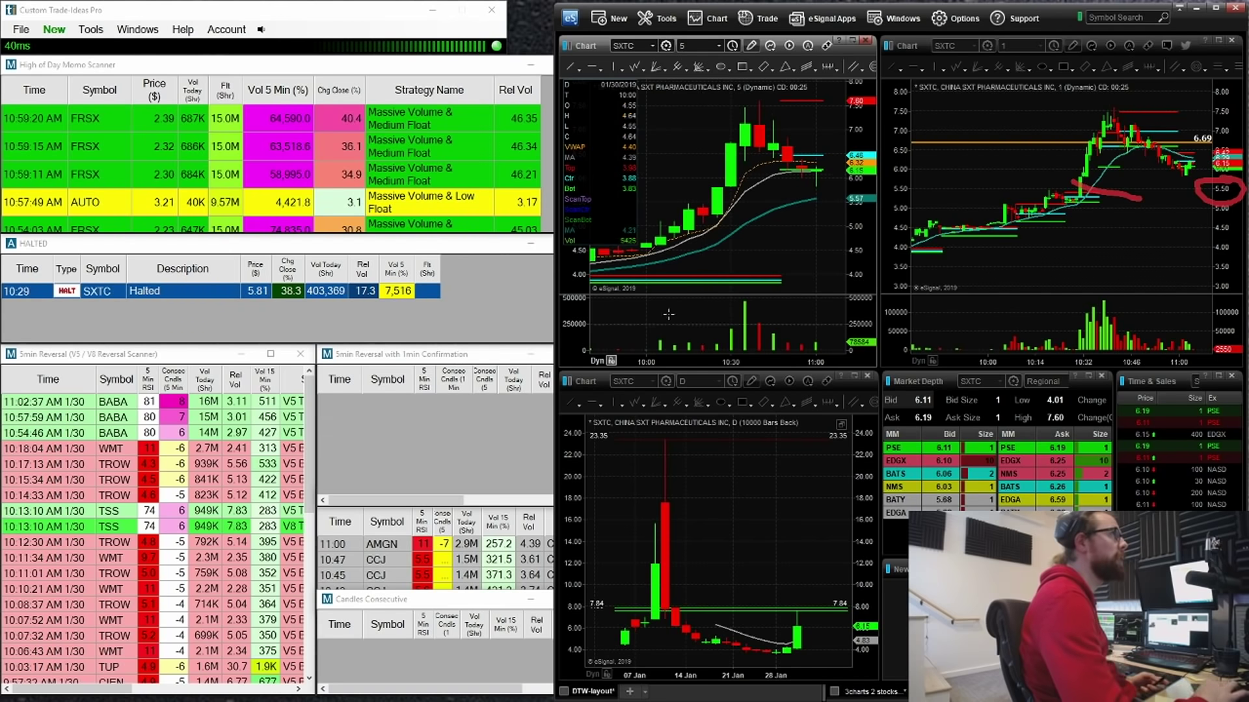
drag(672, 360, 719, 357)
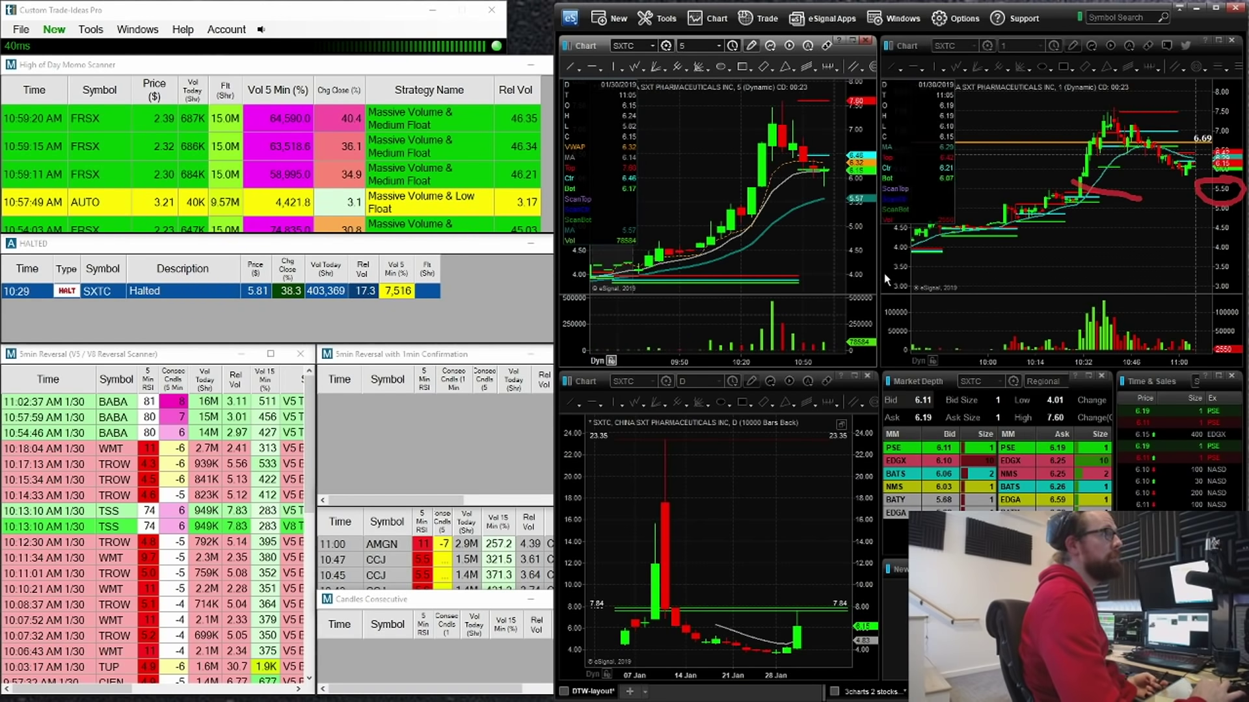
drag(878, 273, 986, 268)
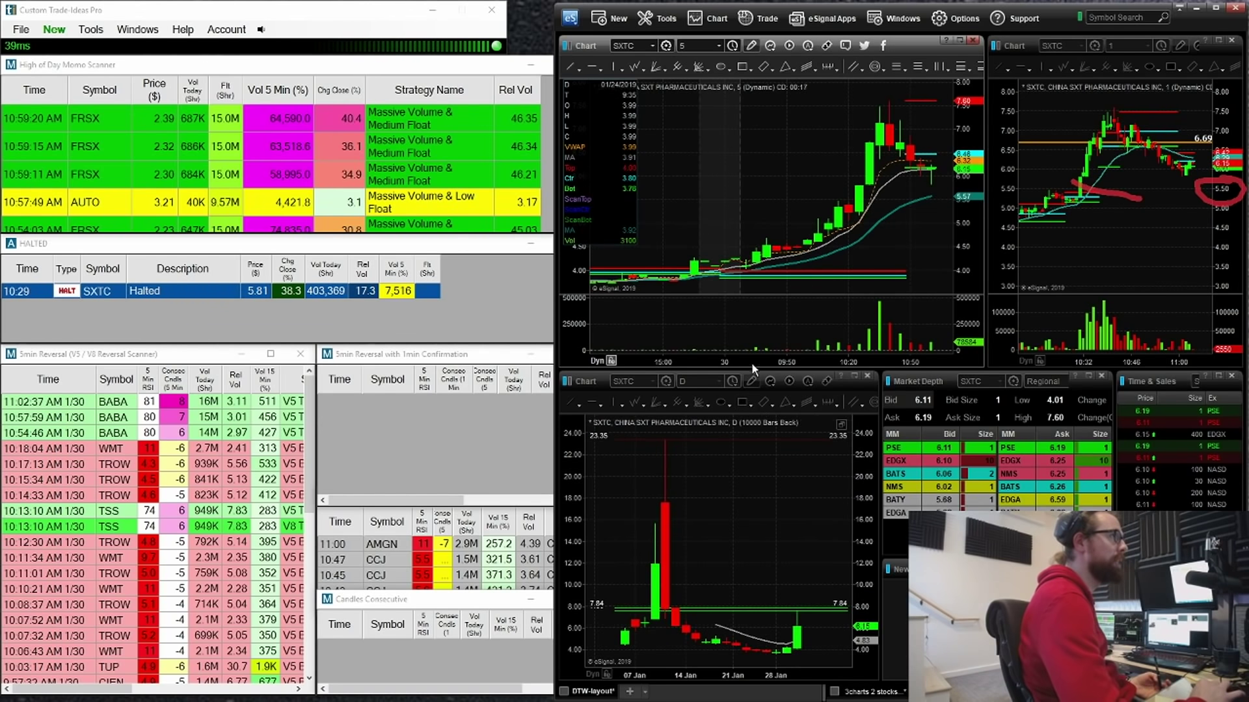
drag(751, 365, 687, 368)
scroll(687, 366, up, 2)
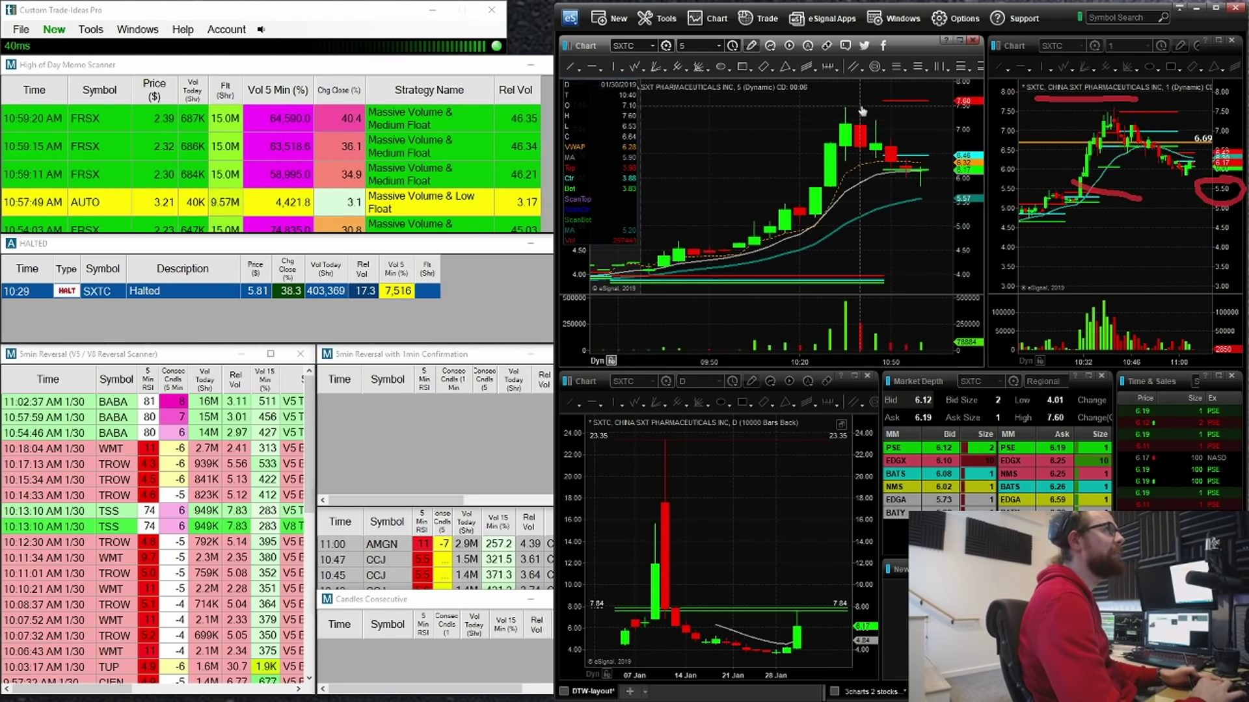
Underline the SXTC high in red on the 5-minute chart, and clear all screen annotations.
drag(829, 99, 883, 103)
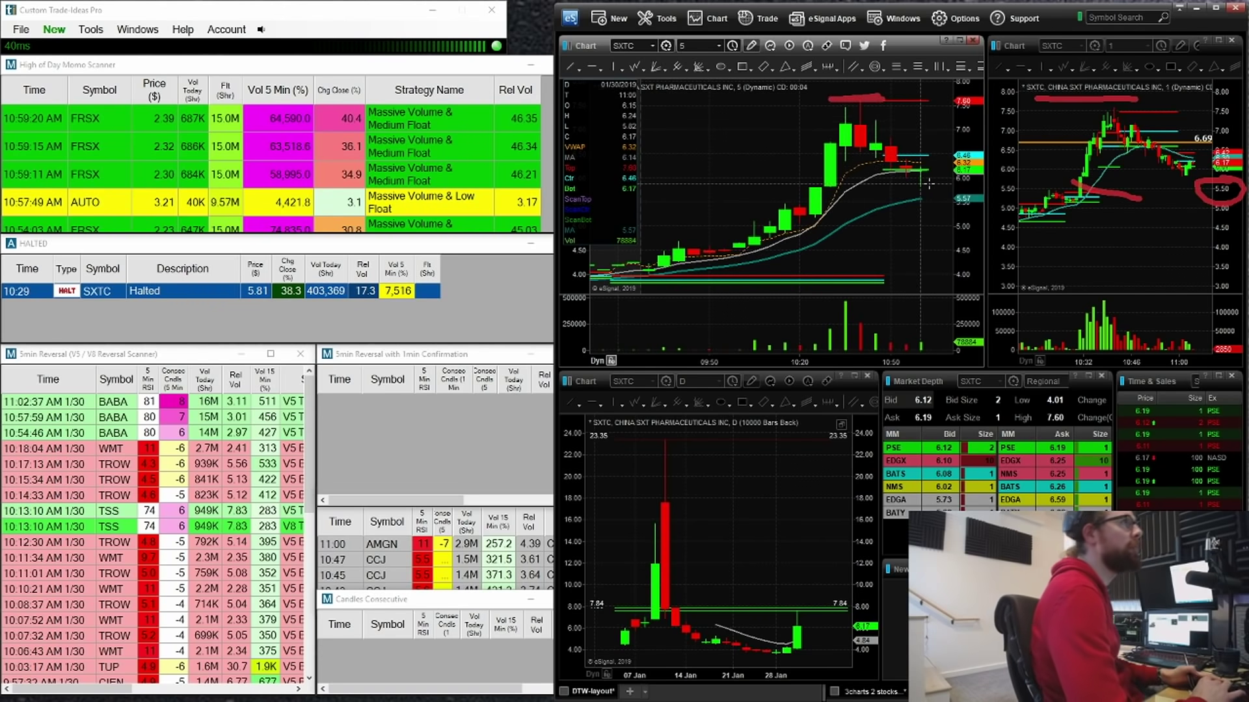
key(Escape)
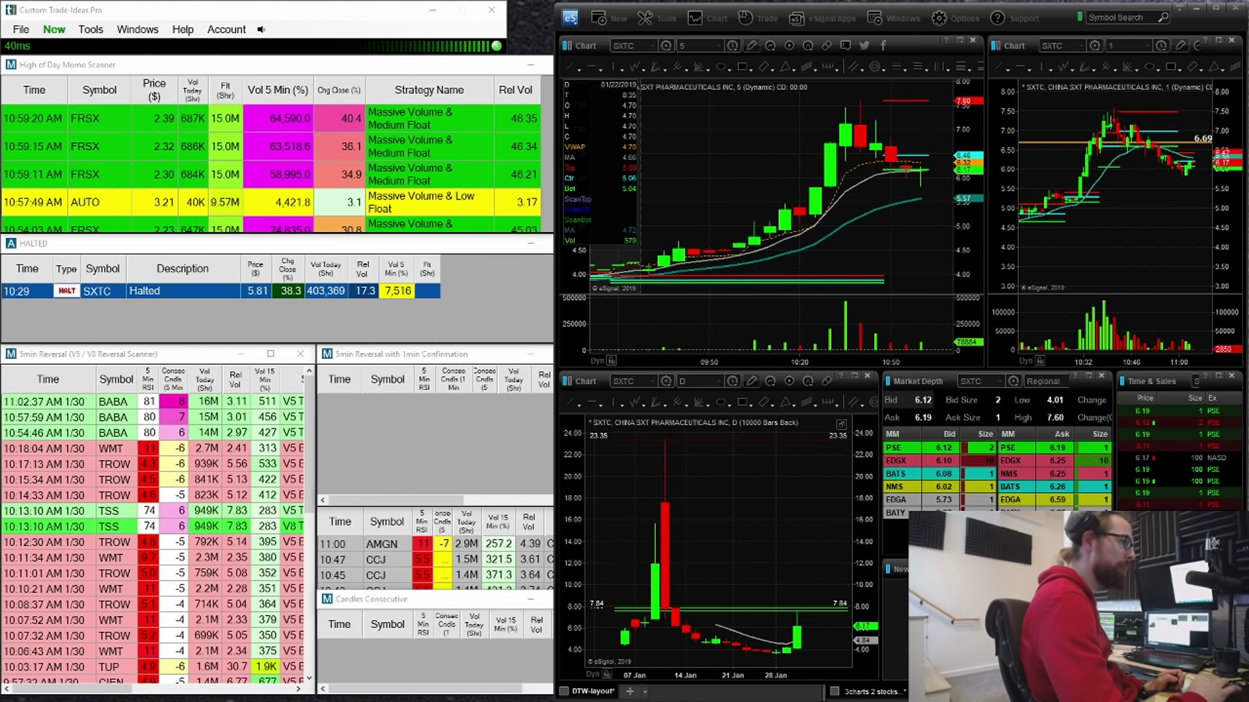
Switch to the SXTC-momo image in Paint, maximize its window, and zoom in on the Instant Poll.
mouse_move(641, 701)
mouse_down()
mouse_move(568, 259)
mouse_move(519, 88)
mouse_up()
double_click(518, 88)
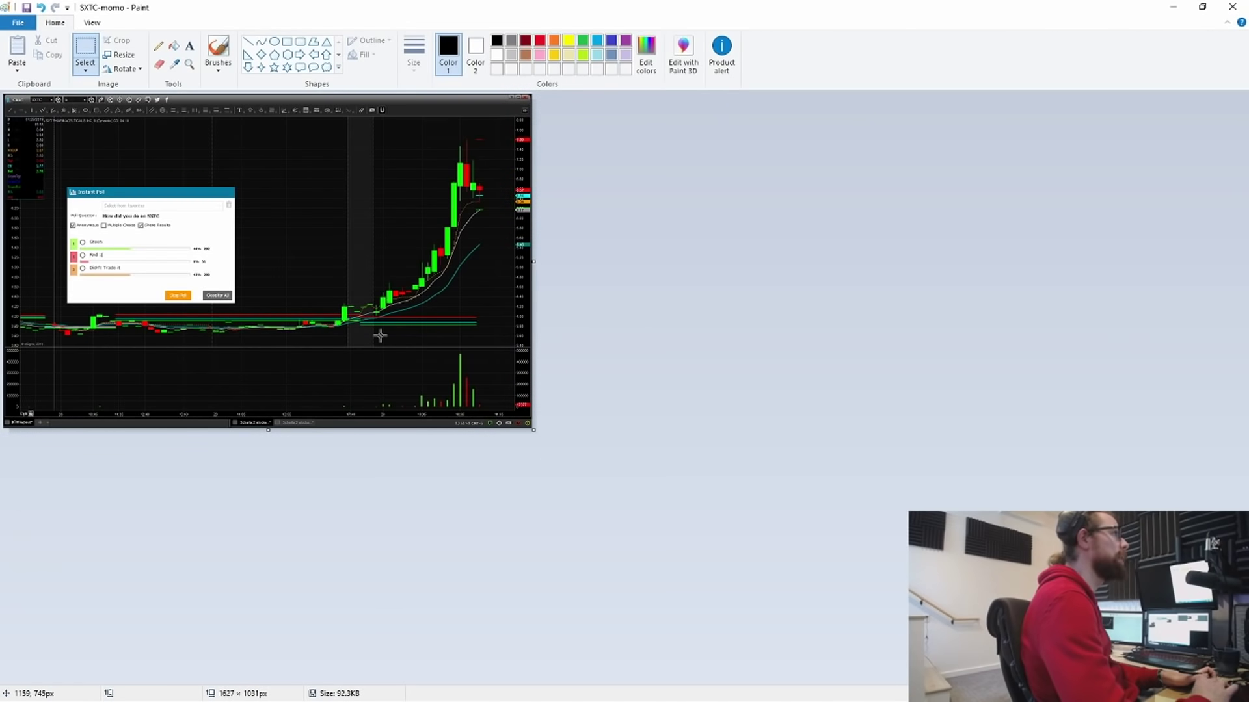
scroll(380, 335, down, 1)
scroll(374, 317, up, 2)
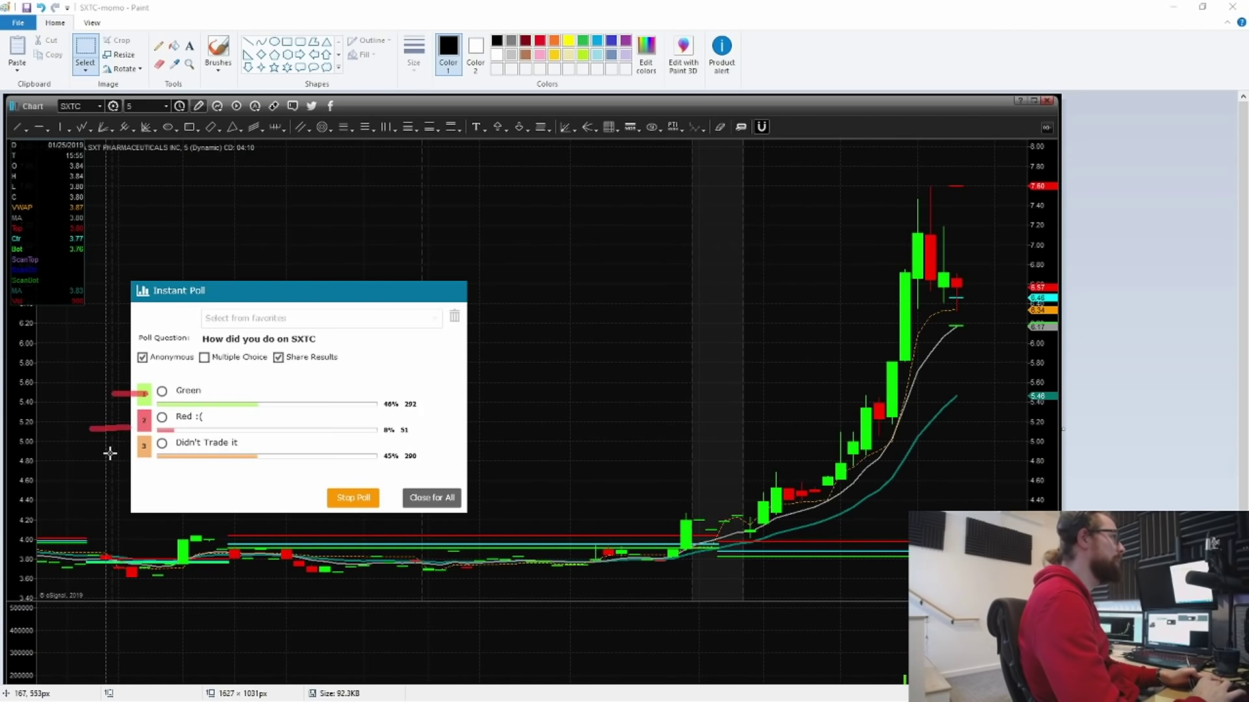
Mark the three poll answers and circle the Red answer's result in red, clearing the screen annotations each time.
drag(163, 456, 200, 456)
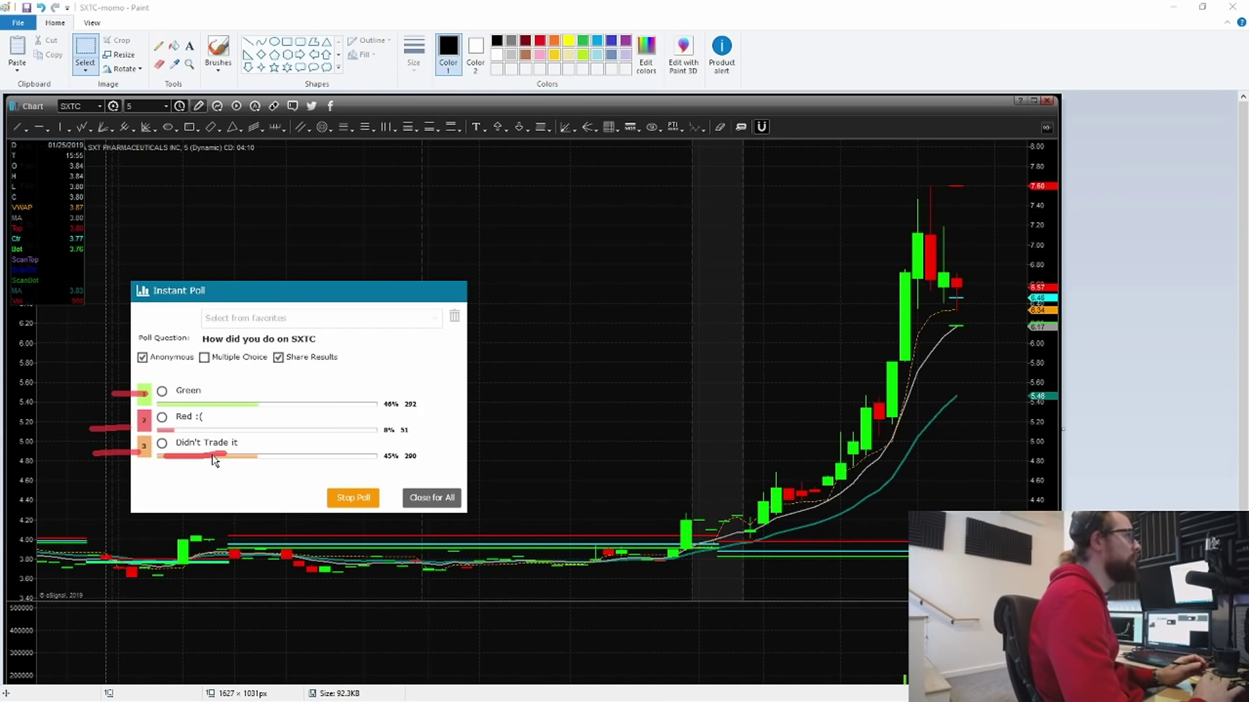
key(ctrl+z)
key(ctrl+z)
key(ctrl+z)
key(ctrl+z)
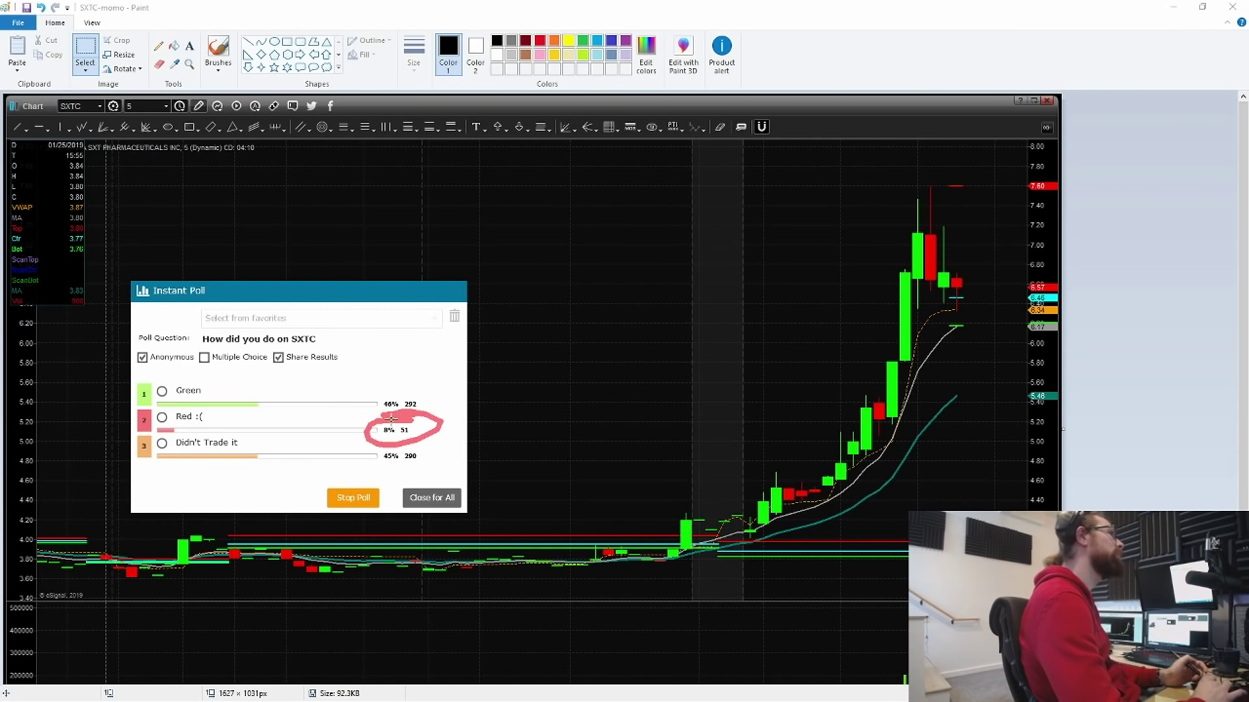
key(ctrl+z)
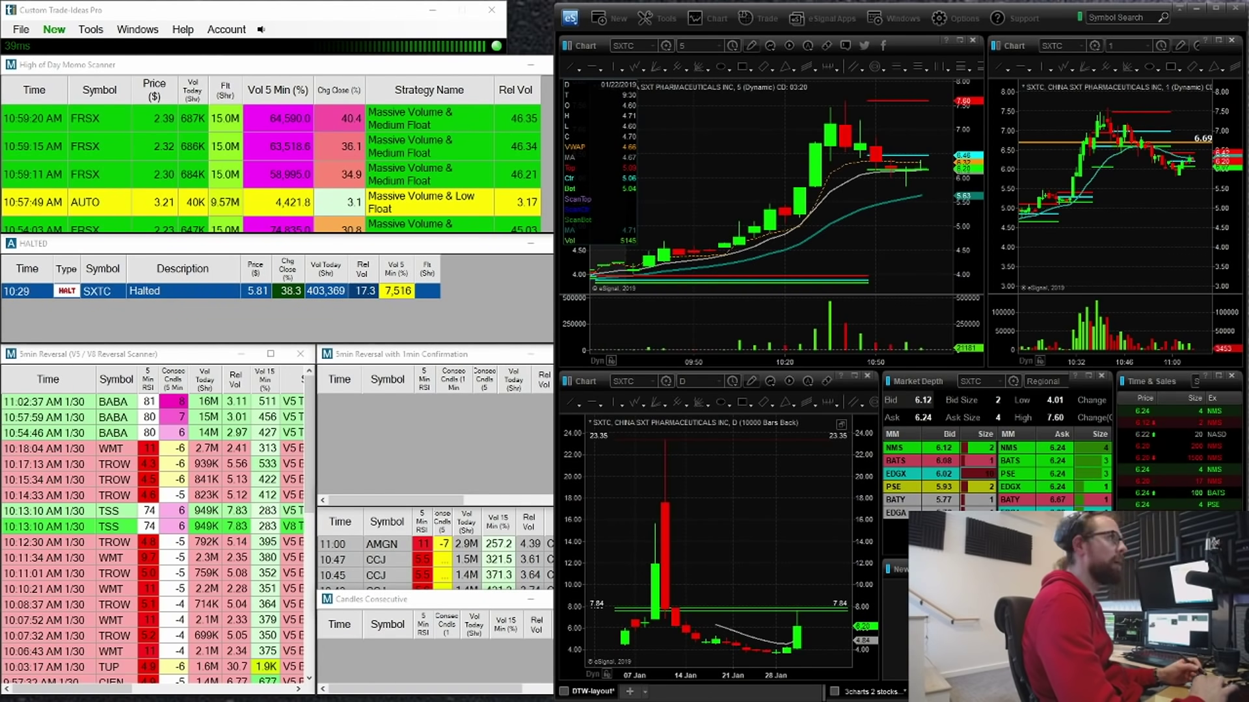
Shift the eSignal chart window out of the way and place the uncovered Gappers window over the other scanners.
mouse_move(737, 363)
mouse_down()
mouse_move(723, 362)
mouse_move(757, 362)
mouse_up()
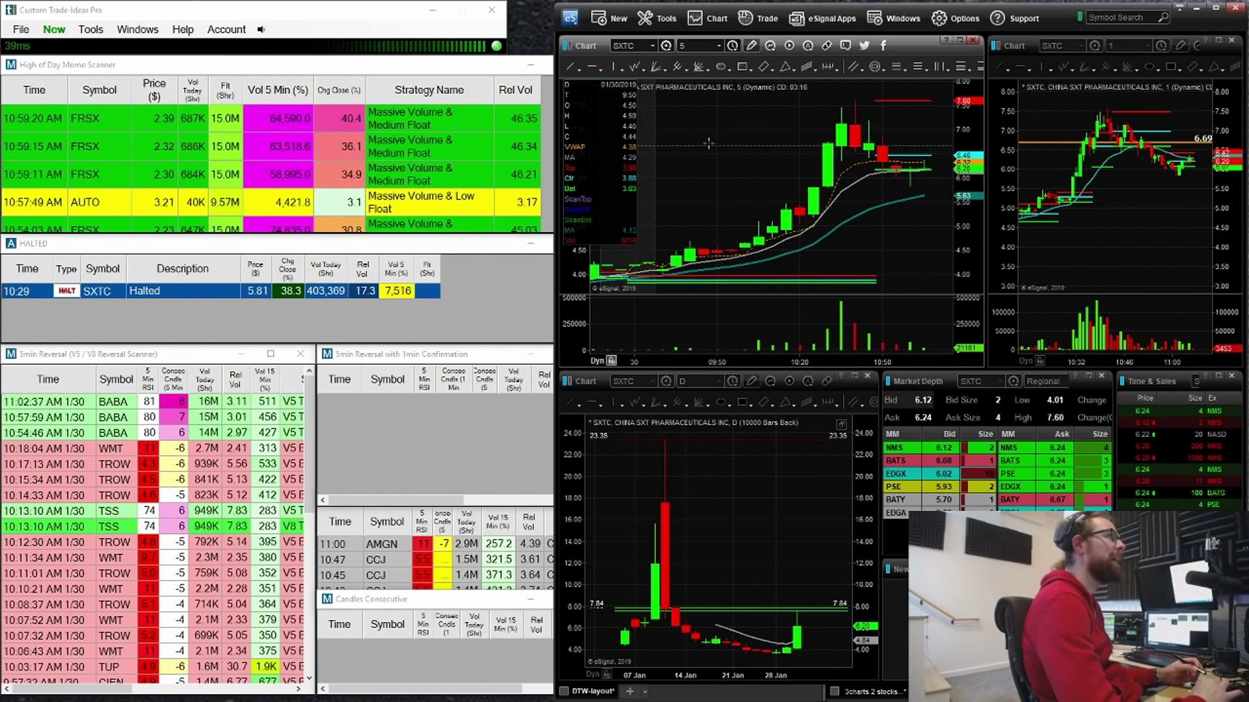
drag(991, 27, 1122, 315)
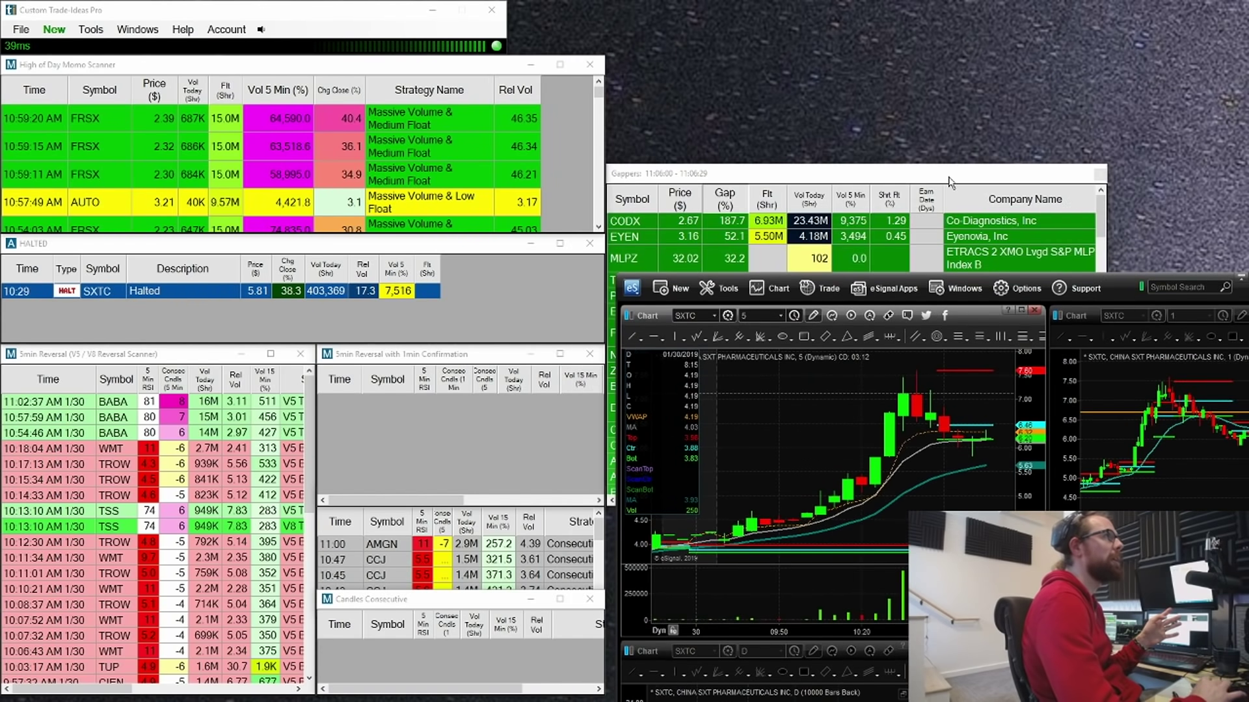
drag(900, 182, 296, 75)
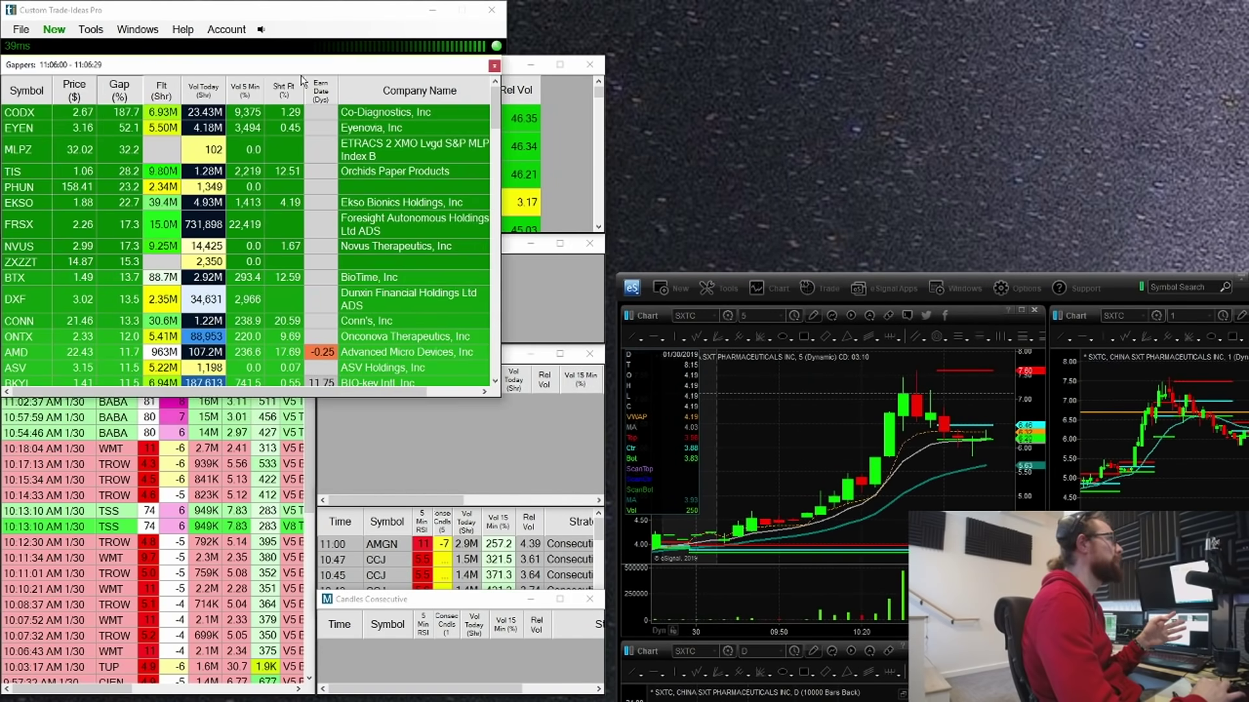
Set the Gappers scanner's time frame to the historical date 9:15 AM on 1/30/2019.
right_click(328, 172)
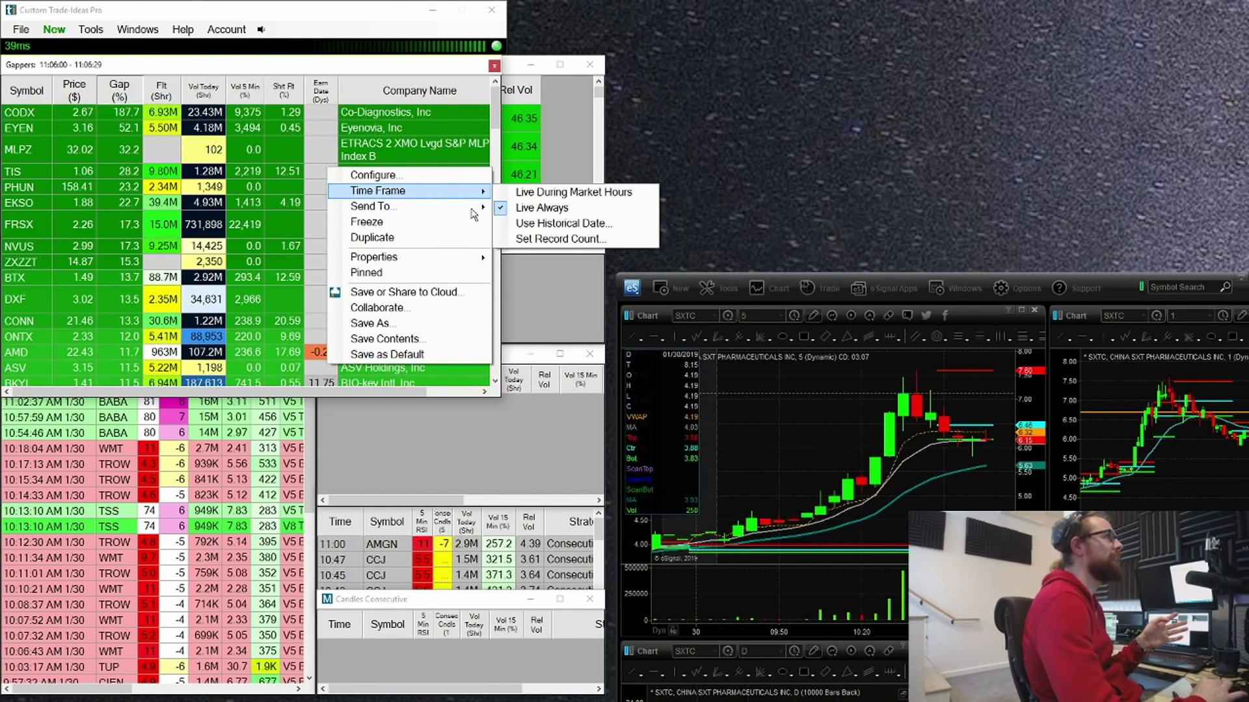
click(522, 225)
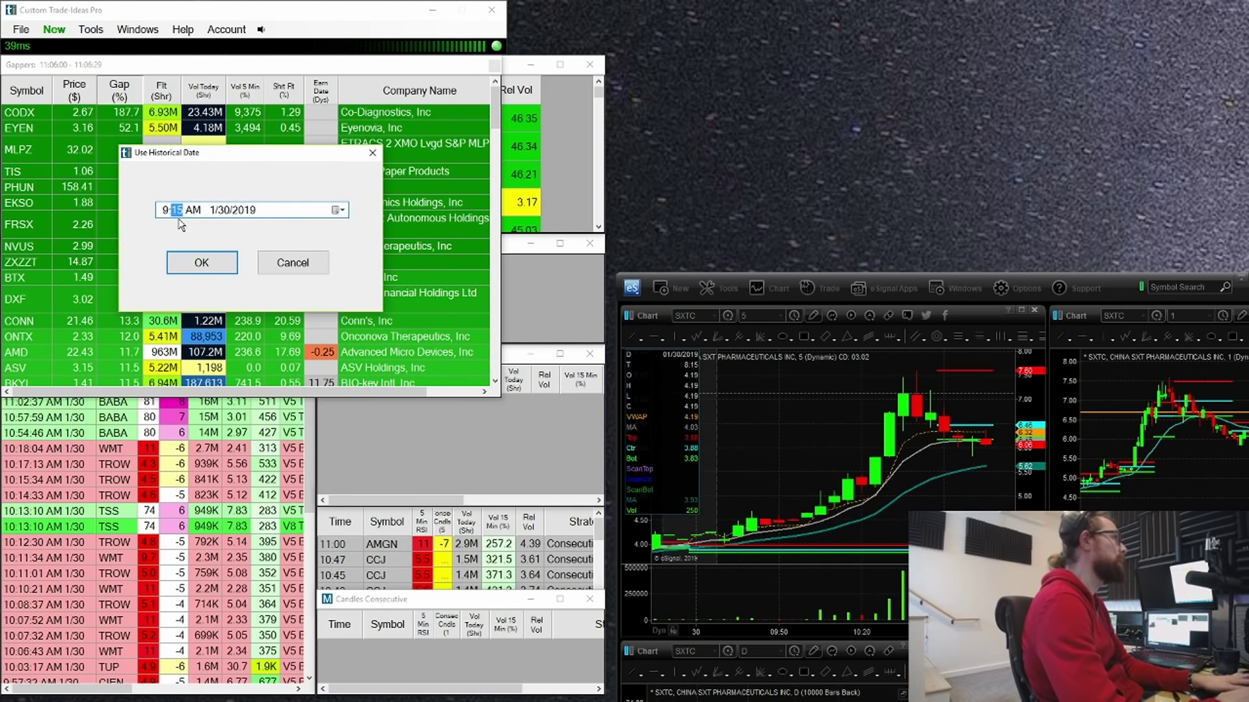
key(Return)
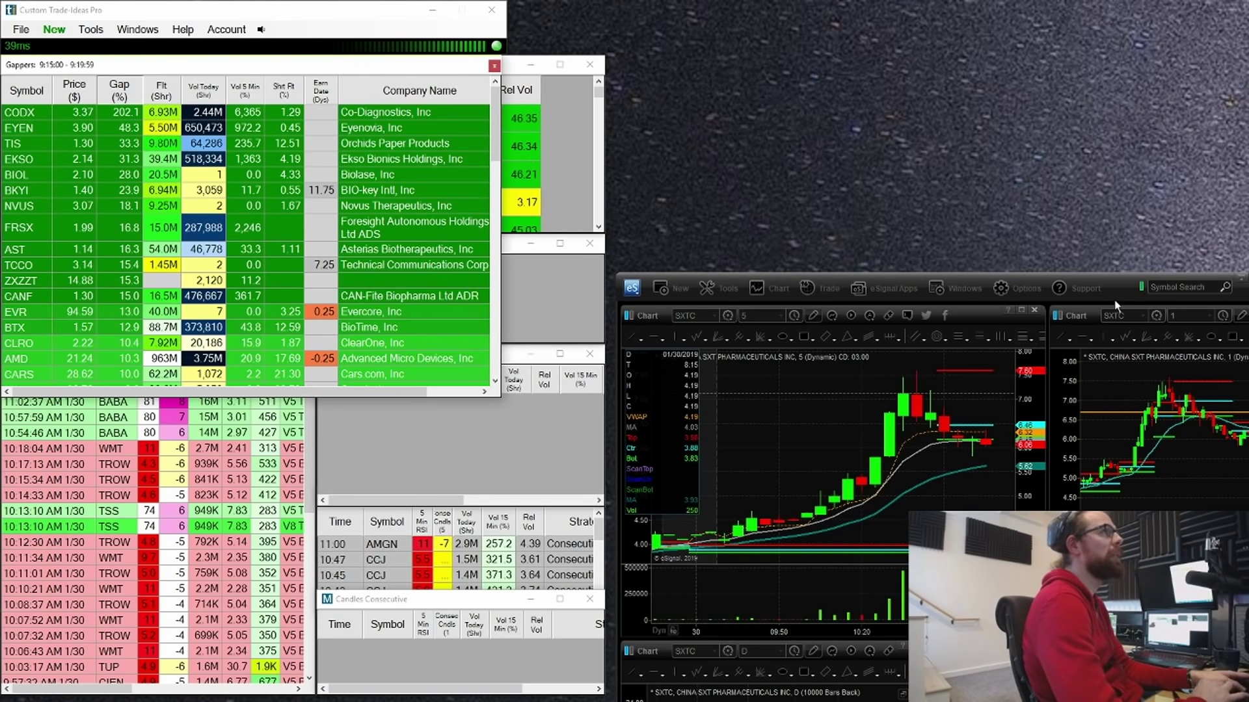
Place the chart window beside the Gappers list, load CODX, and compress the 5-minute time scale to include the premarket move.
drag(1115, 300, 1004, 45)
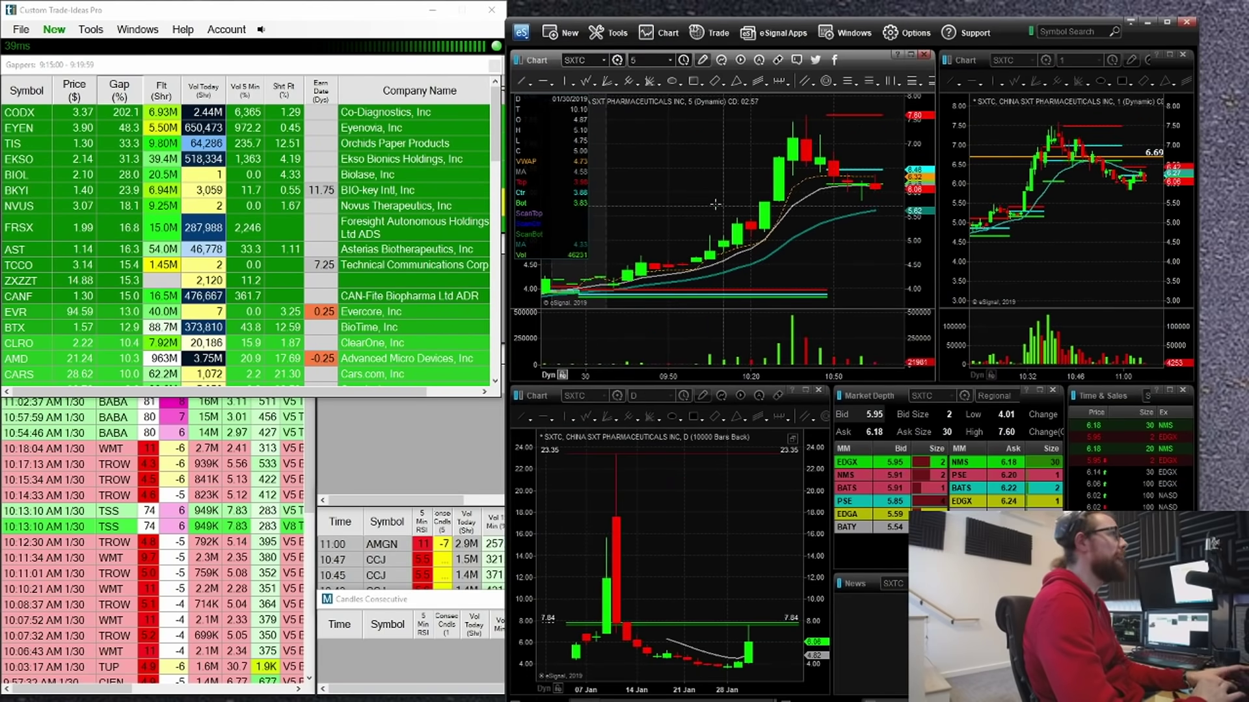
text(CODX)
key(Return)
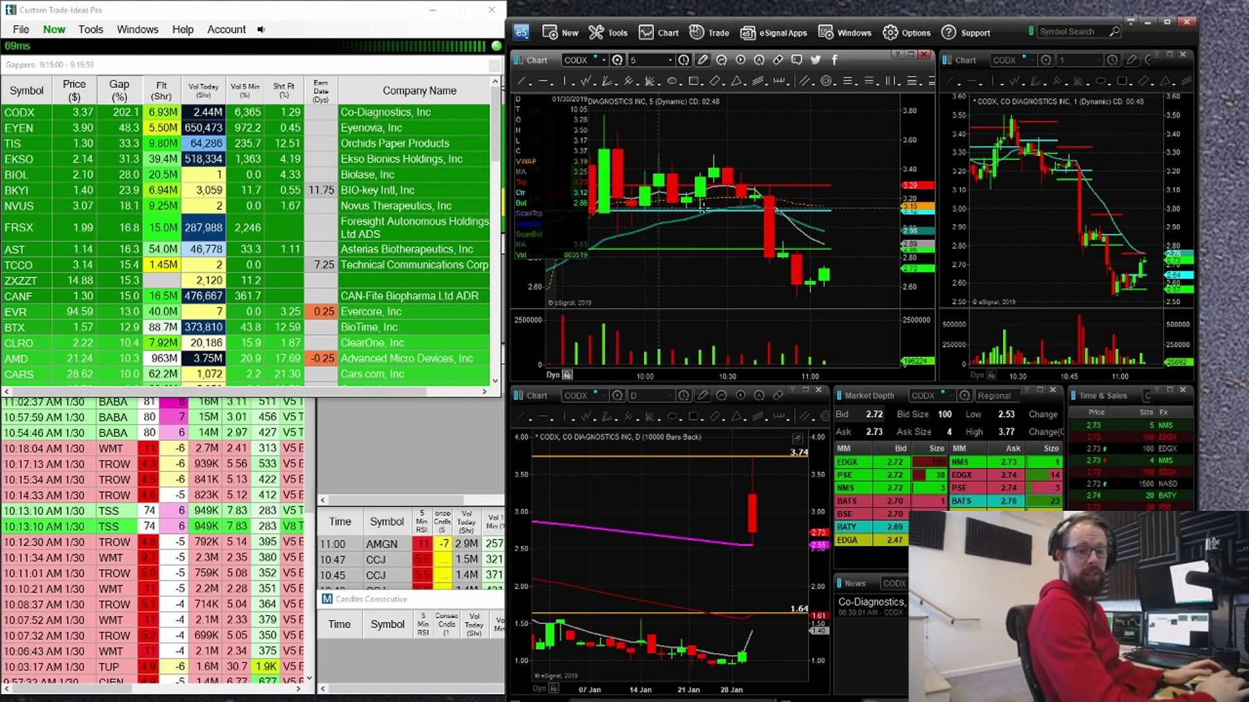
drag(614, 378, 767, 379)
drag(700, 276, 741, 279)
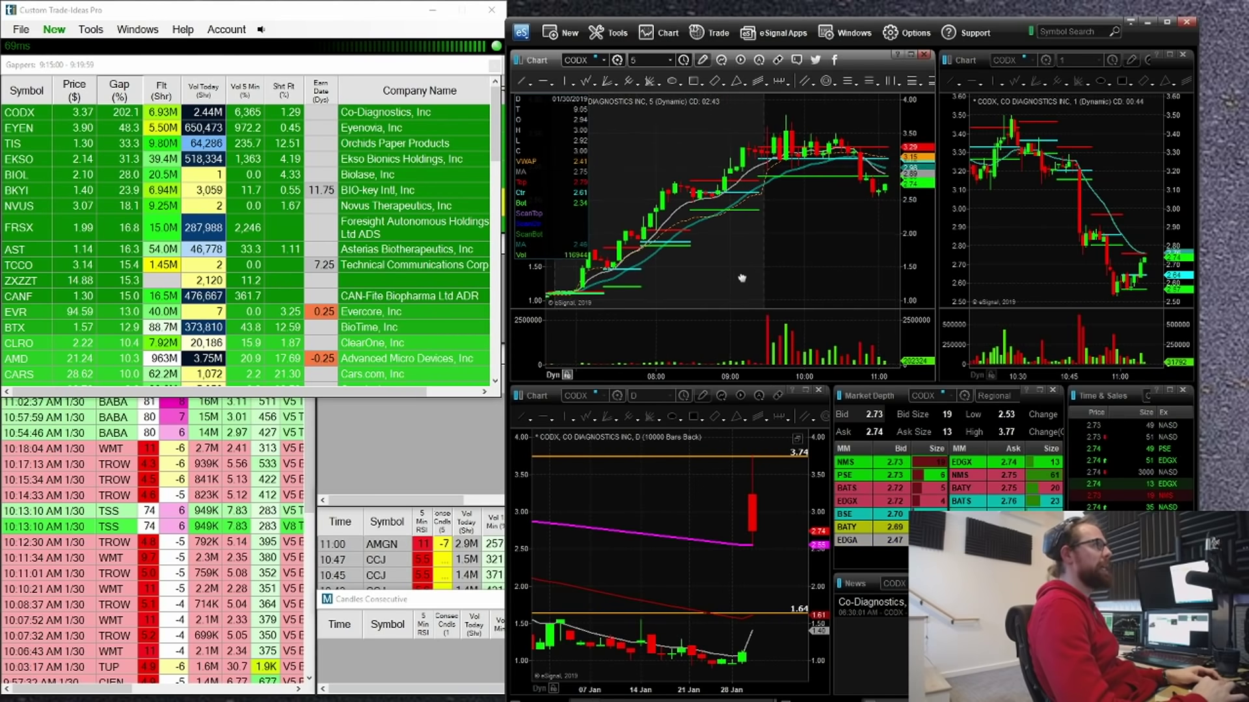
Trace the CODX premarket climb and circle its gap percentage in red, and clear the annotations.
mouse_move(599, 294)
mouse_down()
mouse_move(613, 257)
mouse_move(637, 268)
mouse_move(705, 192)
mouse_move(741, 191)
mouse_move(774, 154)
mouse_up()
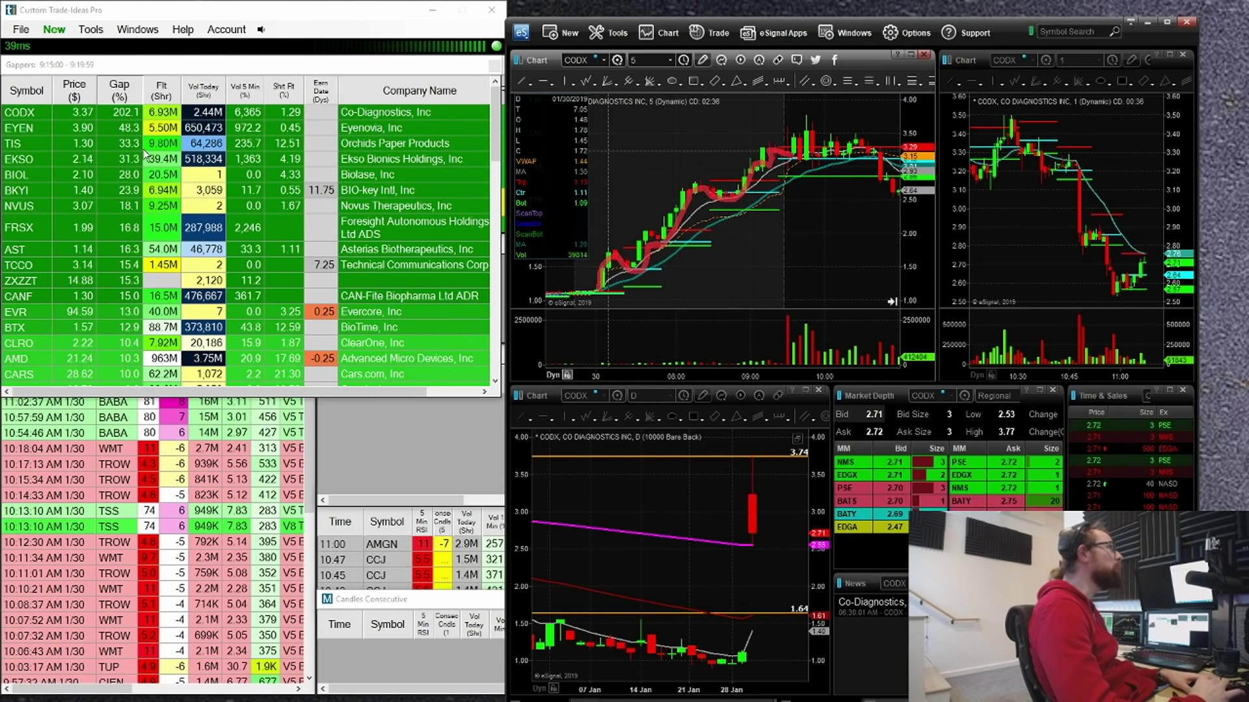
drag(133, 93, 128, 98)
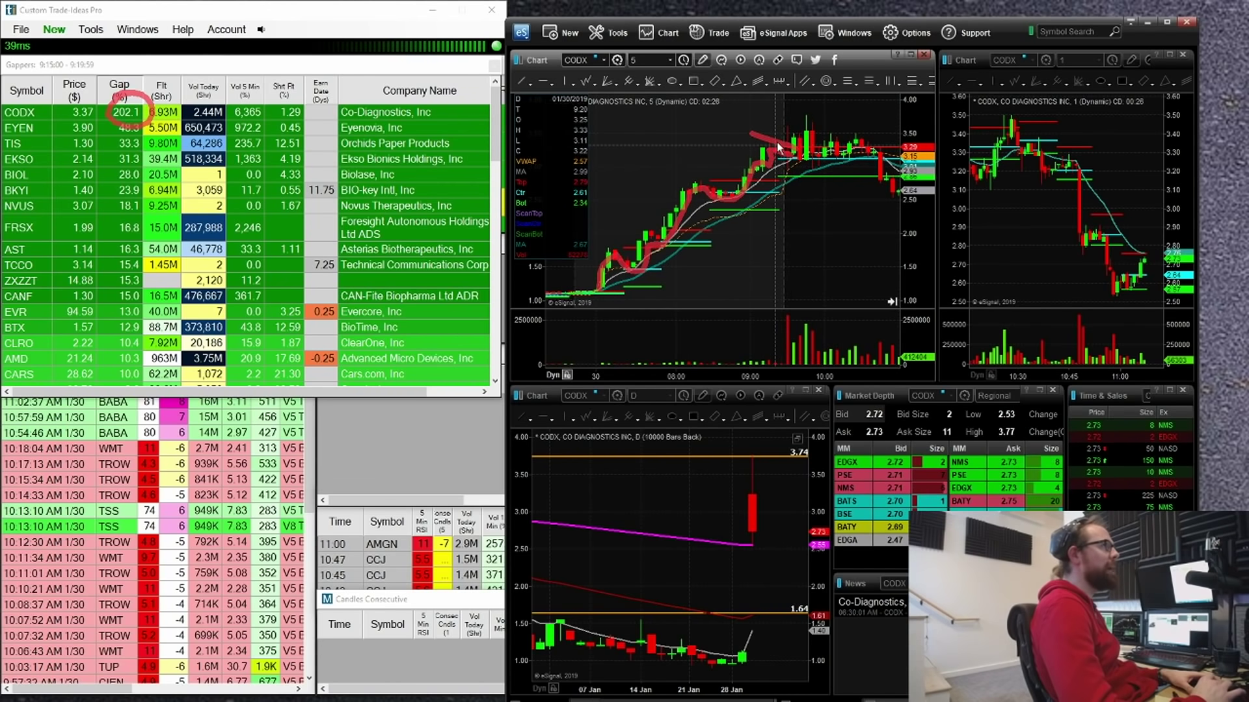
key(Escape)
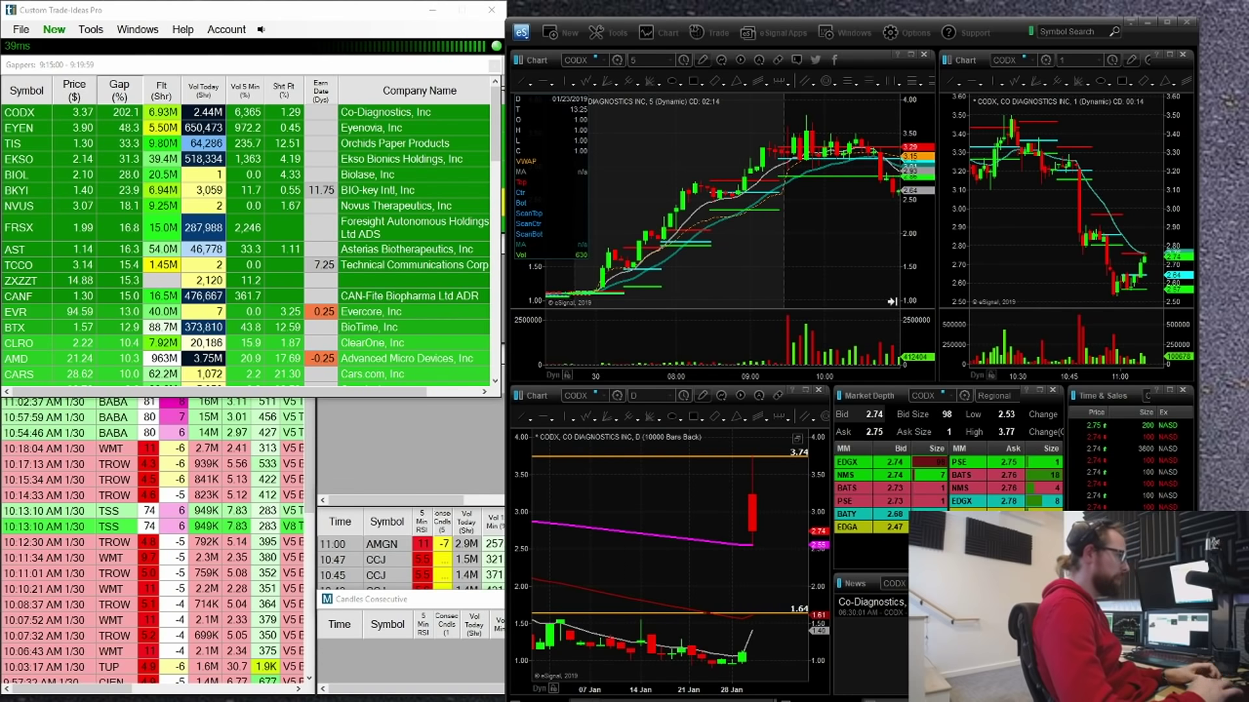
Bring up the Sterling Trader Pro layout to check the realized results per symbol, and return to the charts.
drag(290, 701, 240, 288)
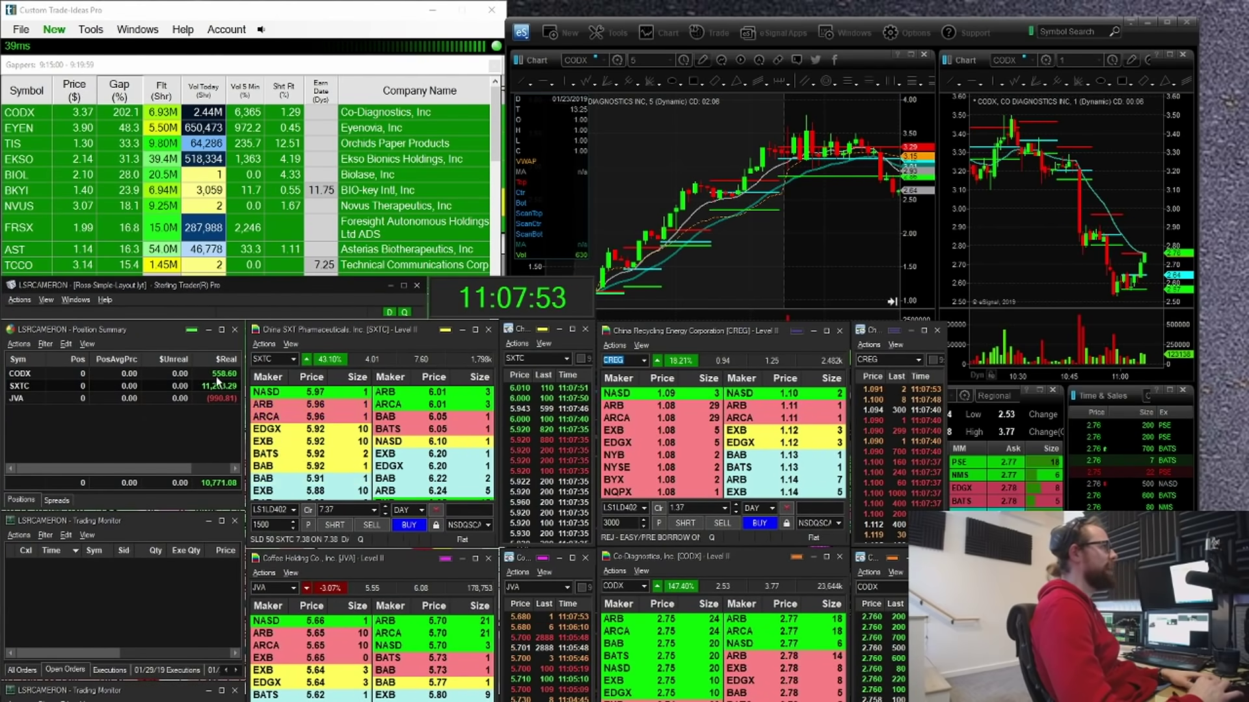
click(867, 227)
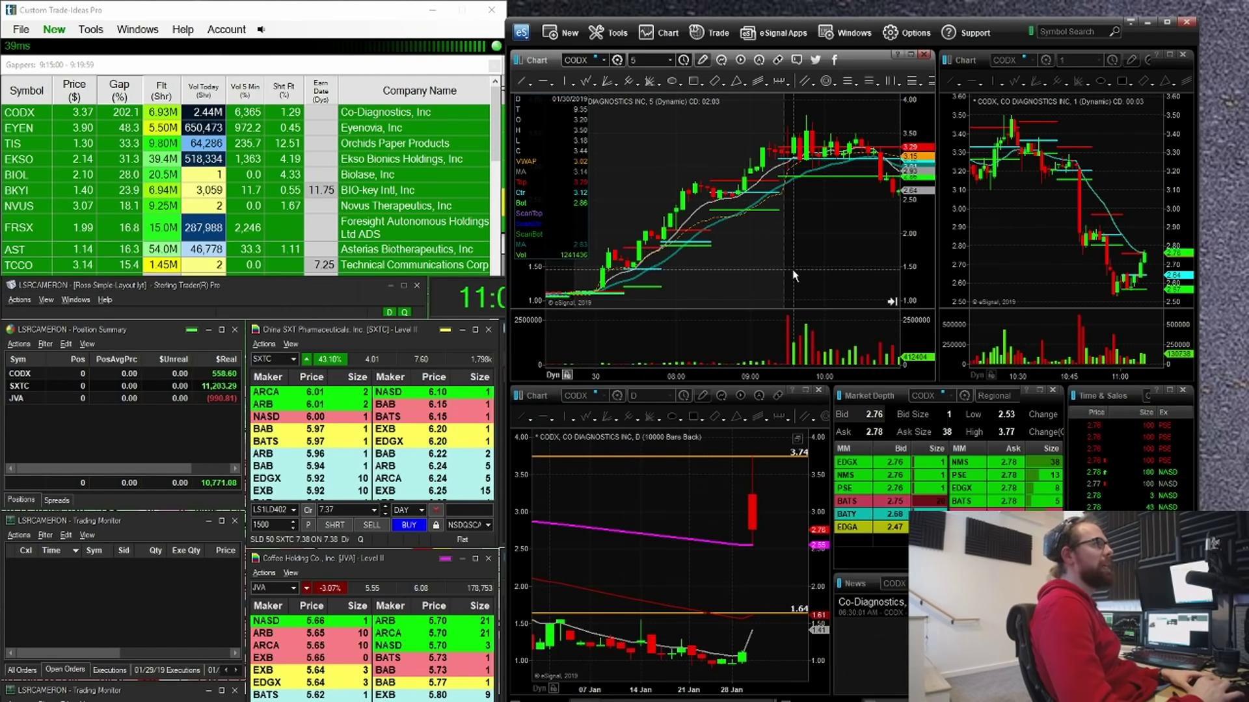
Compress the CODX 1-minute chart's time scale and shift it back to the 09:30 open.
click(1018, 373)
drag(1019, 373, 1051, 370)
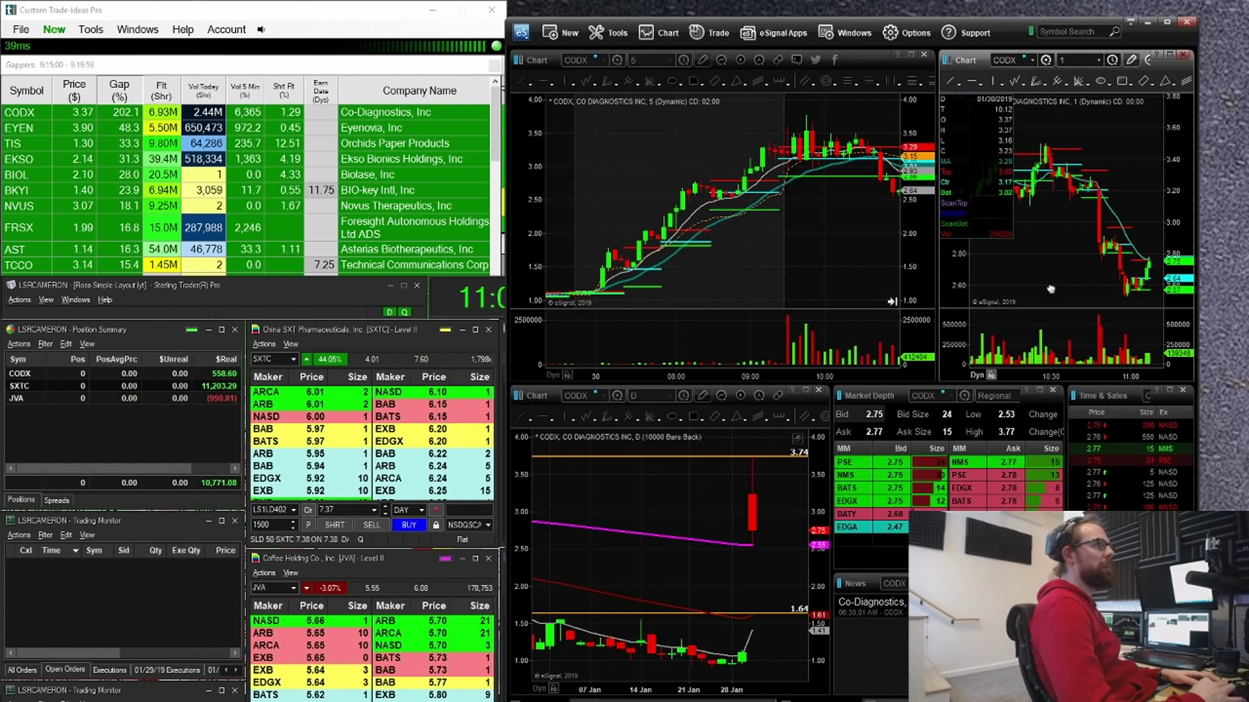
drag(1050, 288, 1144, 288)
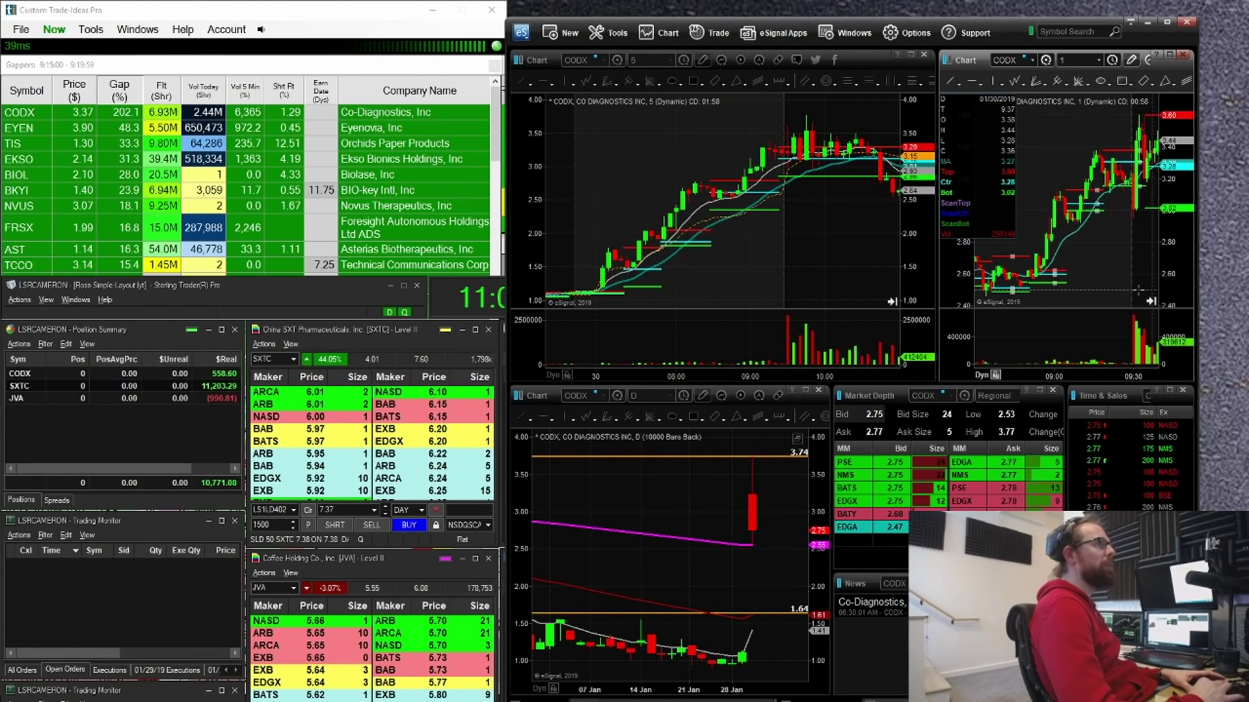
Bring the Gappers list back to the front and load EYEN into the linked charts.
click(171, 69)
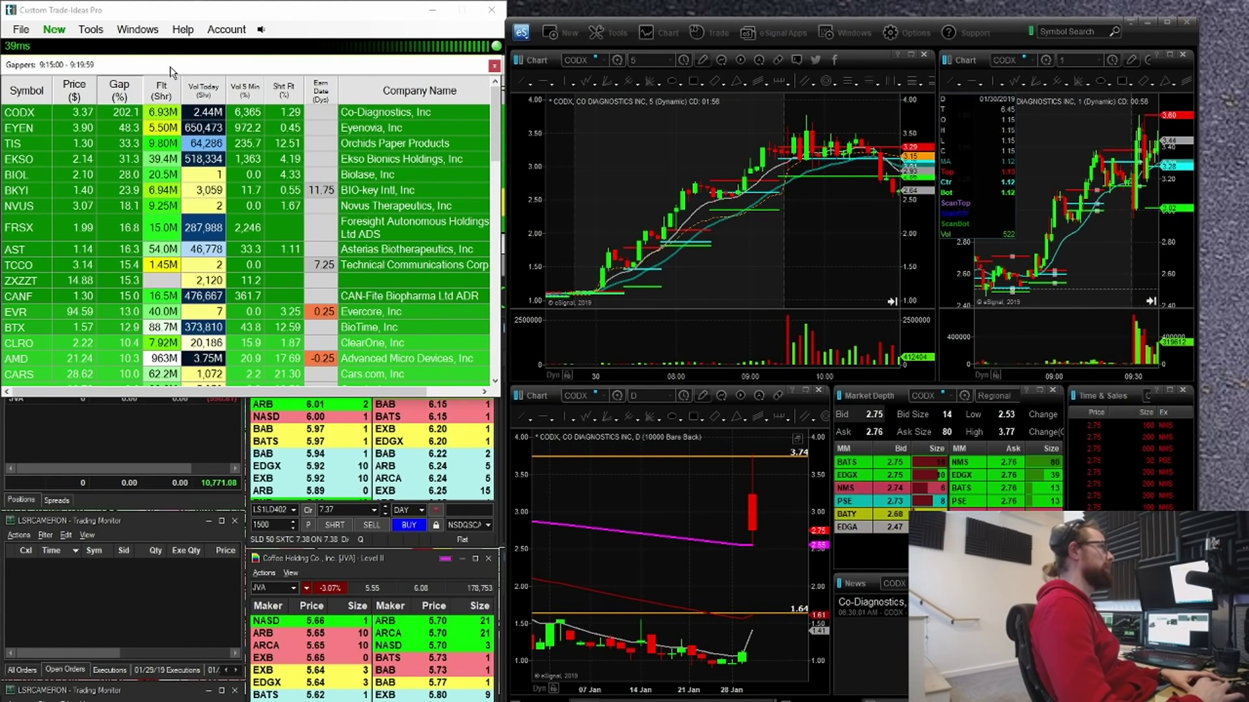
click(682, 270)
text(EYEN)
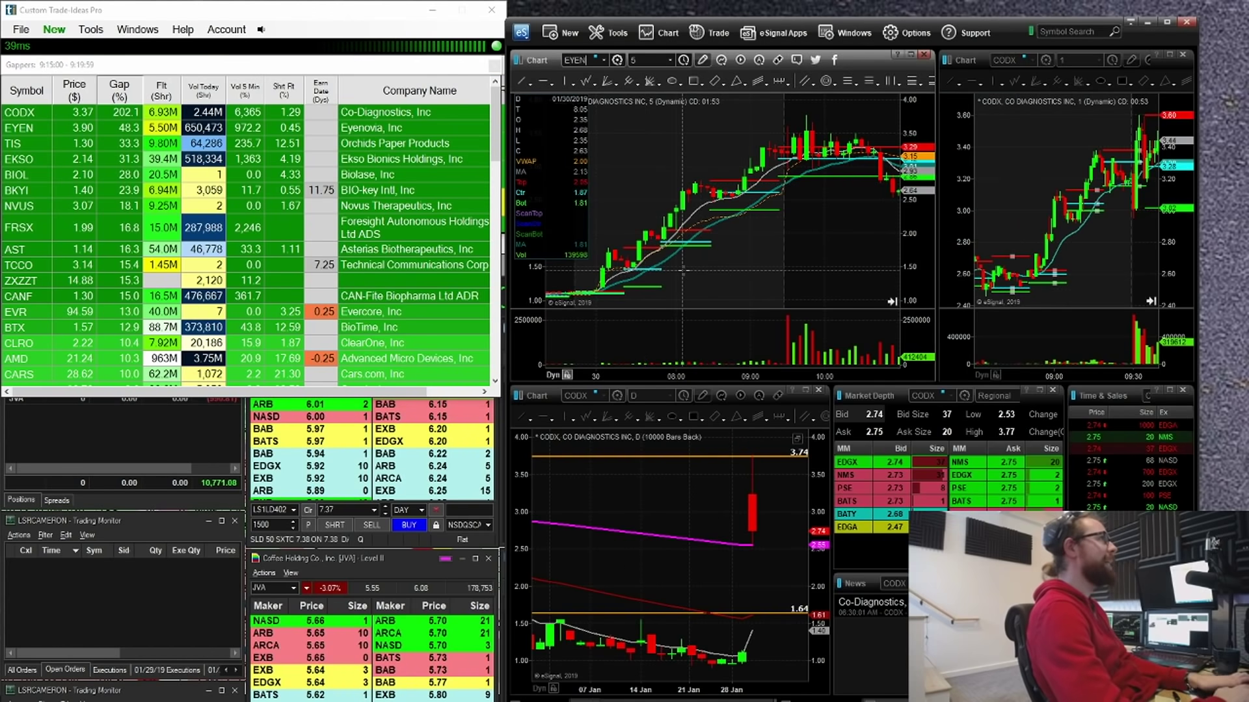
key(Return)
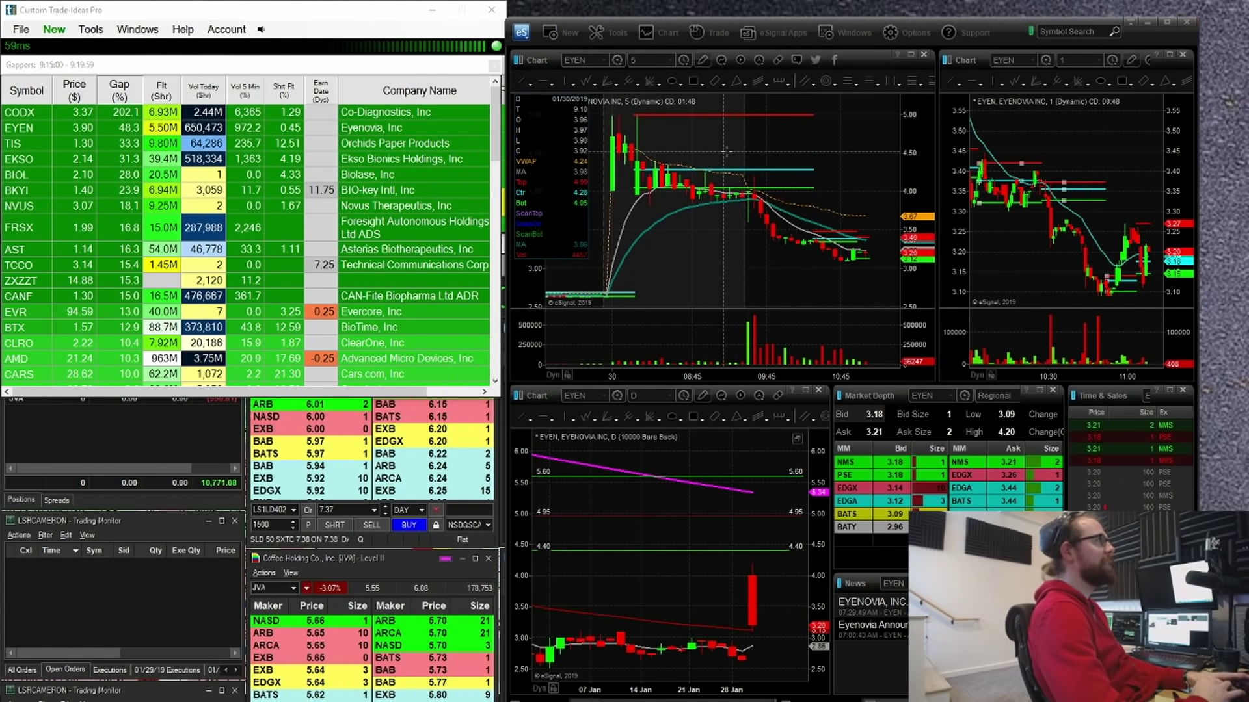
Load TIS into the linked charts, trace its 5-minute price path in red, and clear the trace.
text(TIS)
key(Return)
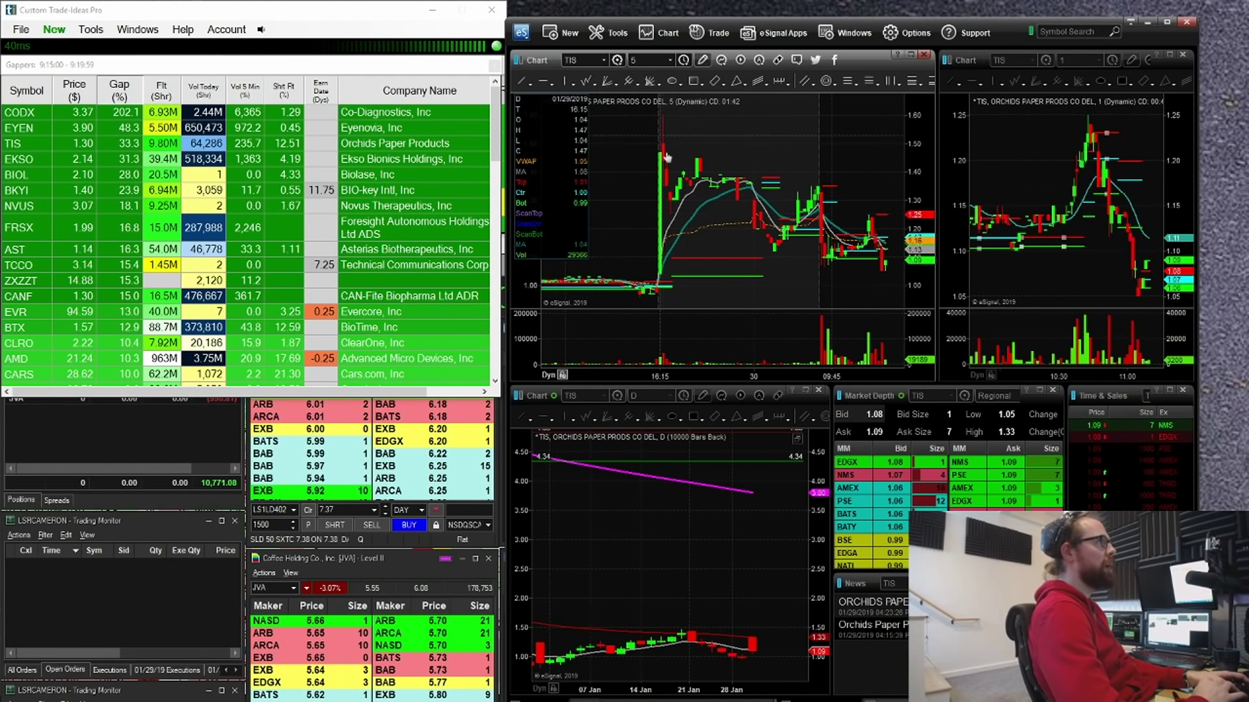
mouse_move(755, 238)
mouse_down()
mouse_move(820, 208)
mouse_move(829, 219)
mouse_up()
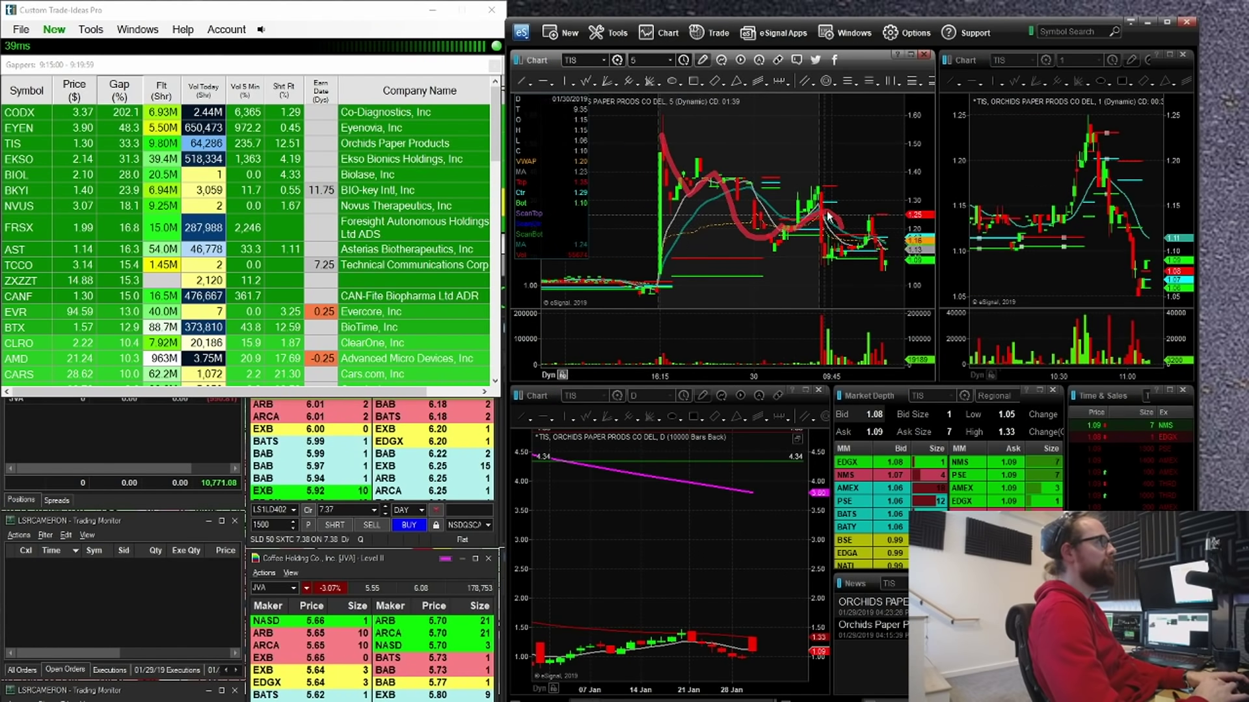
key(Escape)
Load EKSO into the linked charts.
click(714, 203)
text(EJS)
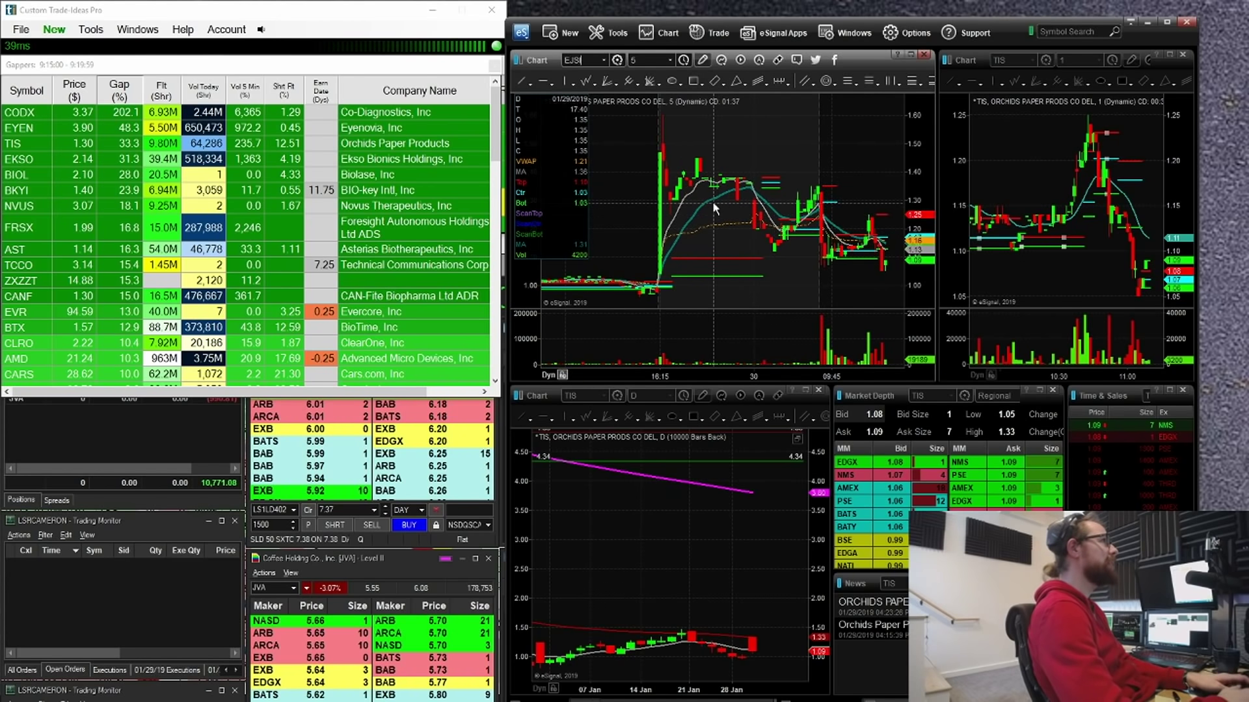
text(KSO)
key(Return)
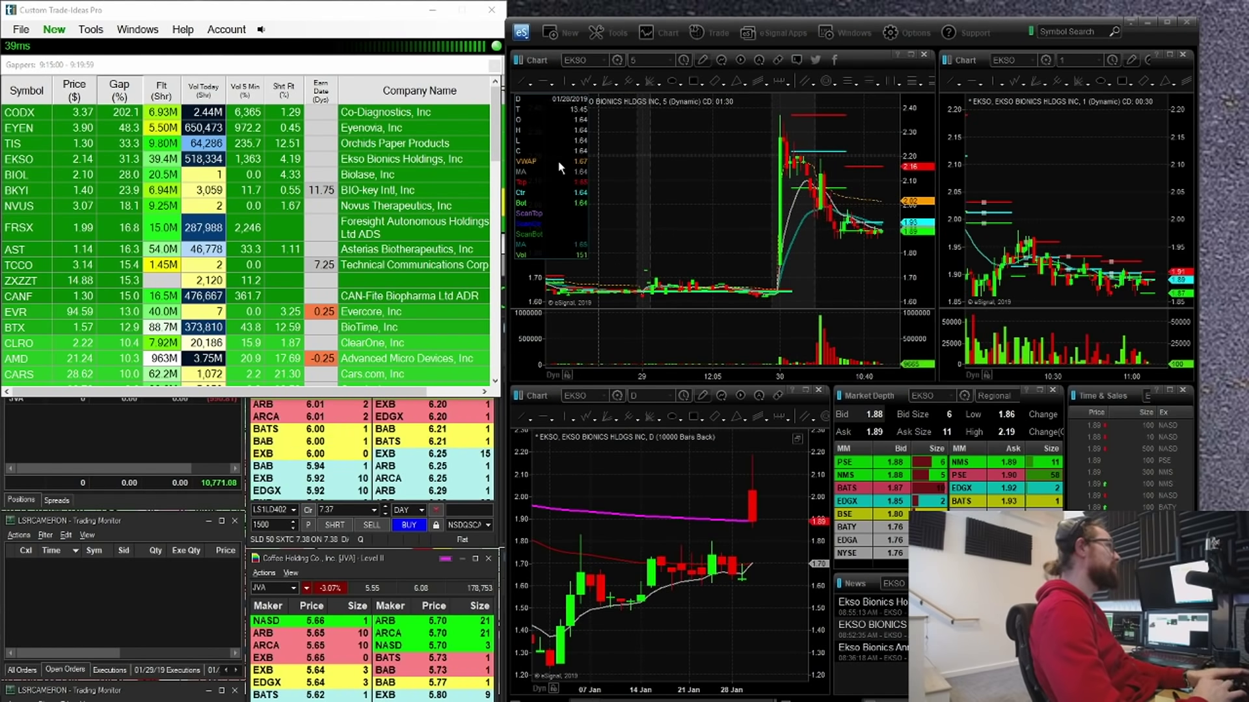
Look through the rest of the Gappers list and load CODX into the linked charts.
click(66, 250)
scroll(65, 252, down, 4)
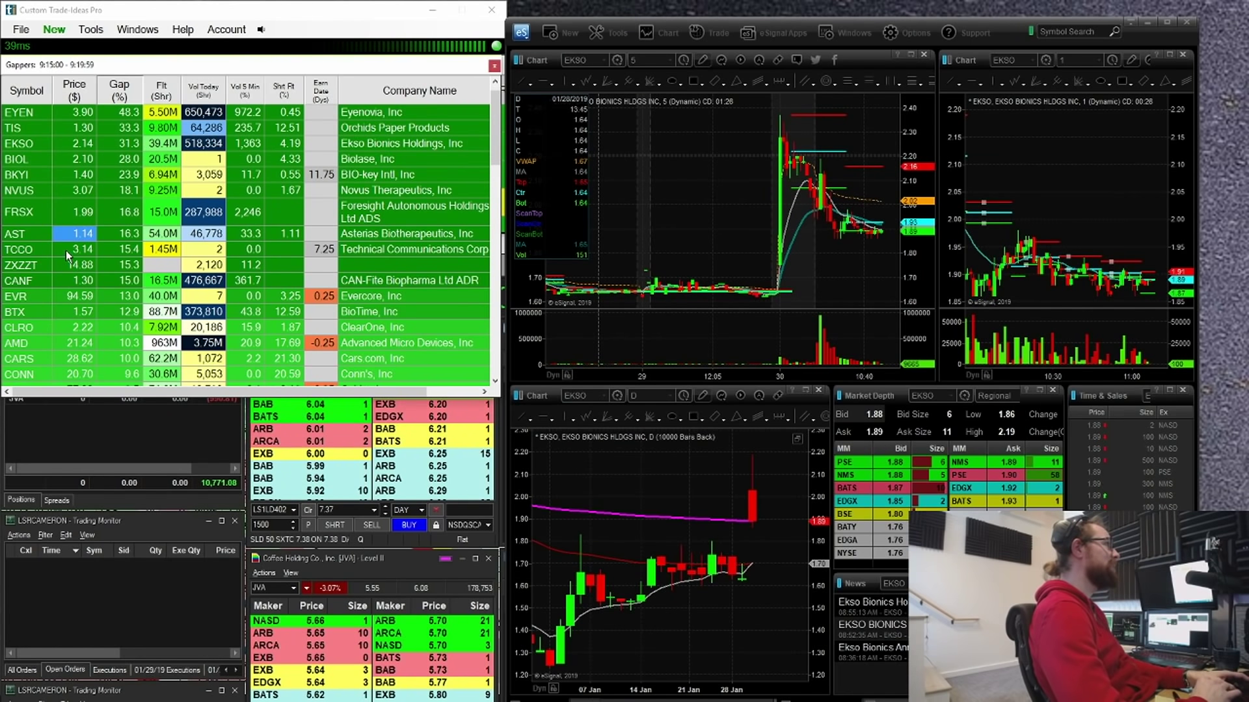
scroll(65, 251, down, 6)
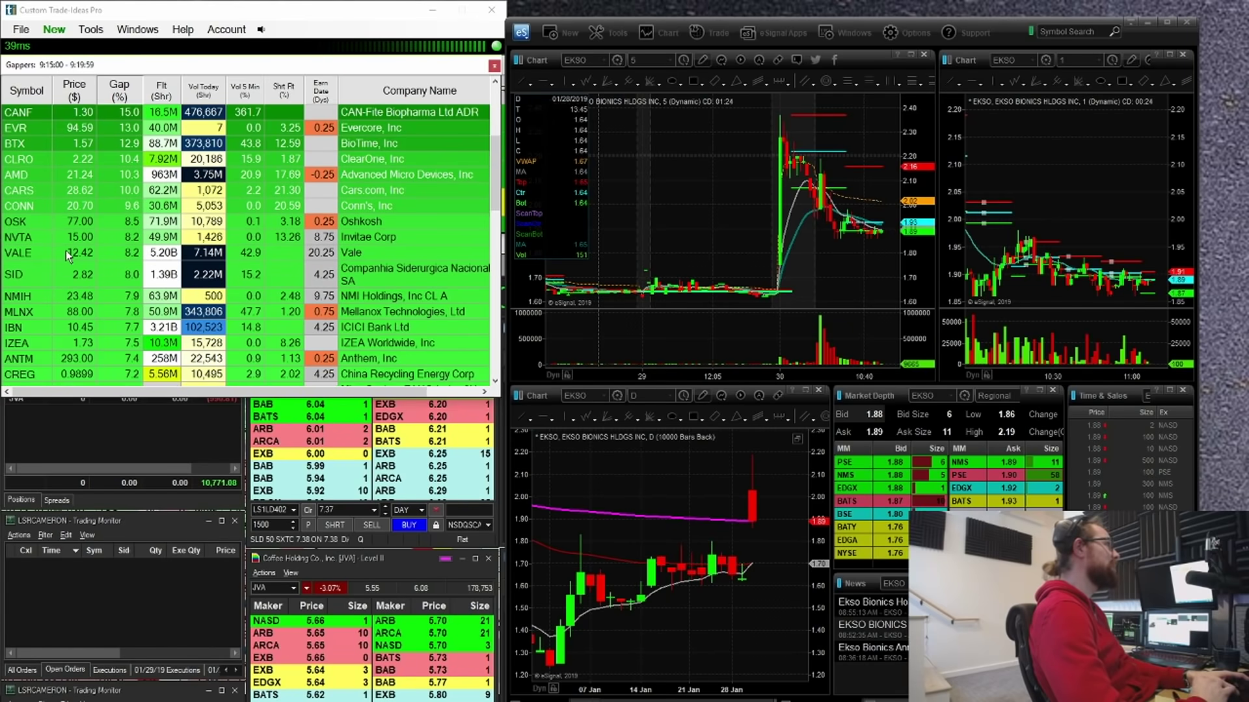
scroll(65, 251, down, 5)
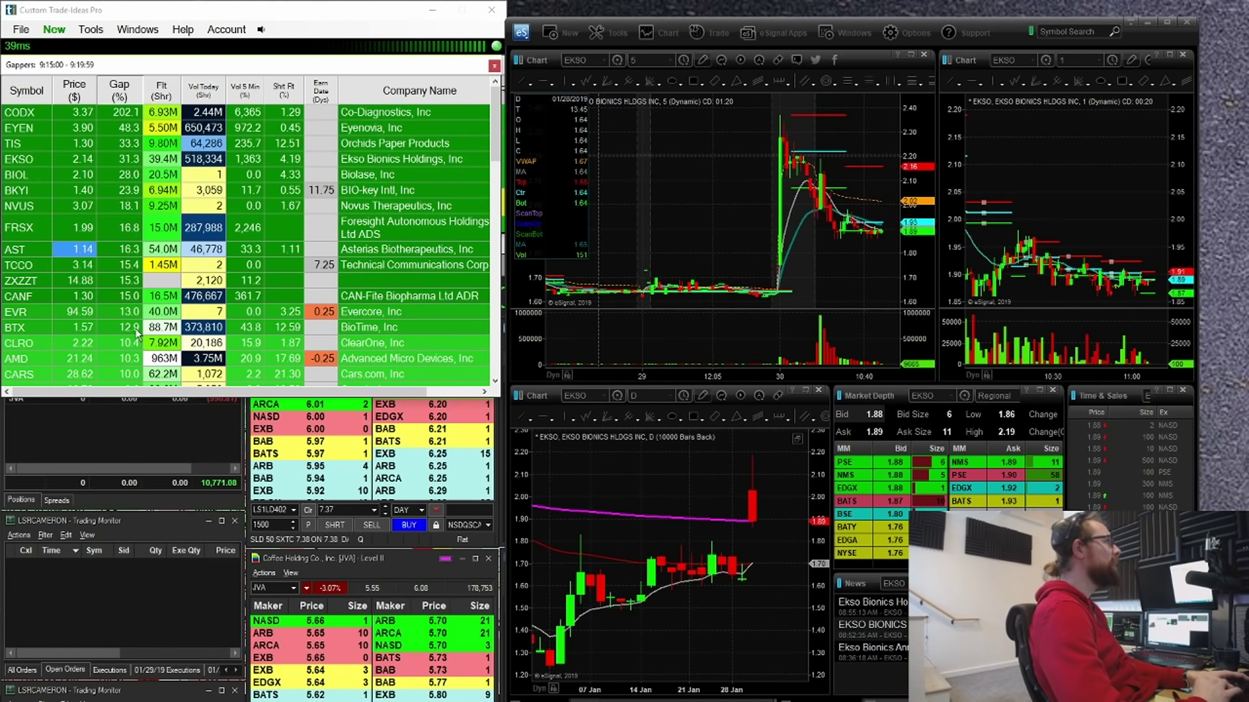
click(729, 200)
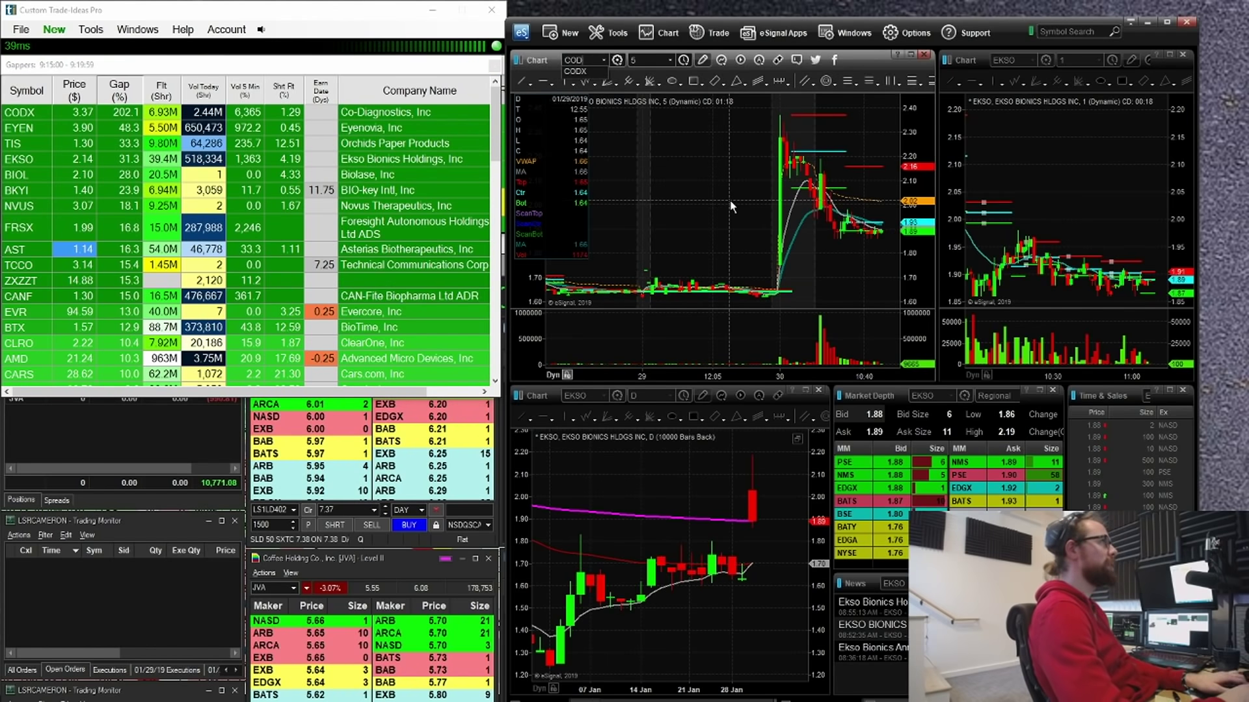
text(CODX)
key(Return)
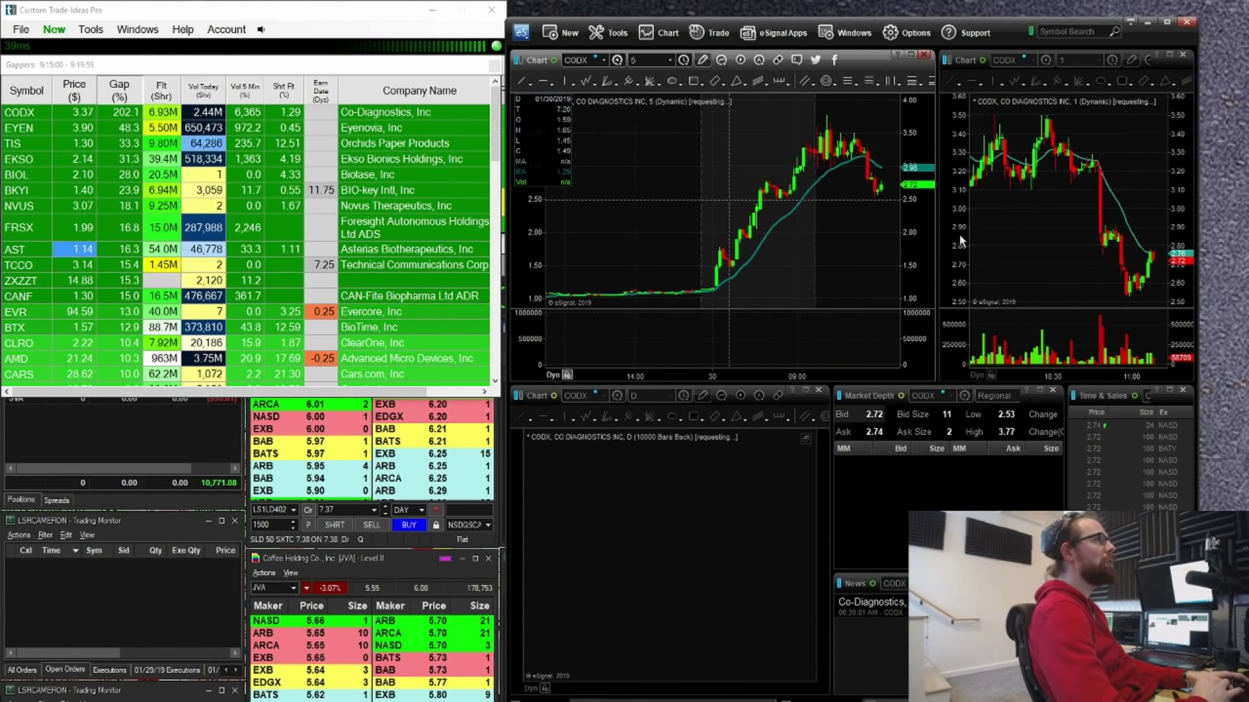
Stretch the CODX 5-minute chart around the 09:30 open, mark the high before the open in red, and clear the marks.
drag(842, 373, 719, 370)
drag(755, 280, 795, 359)
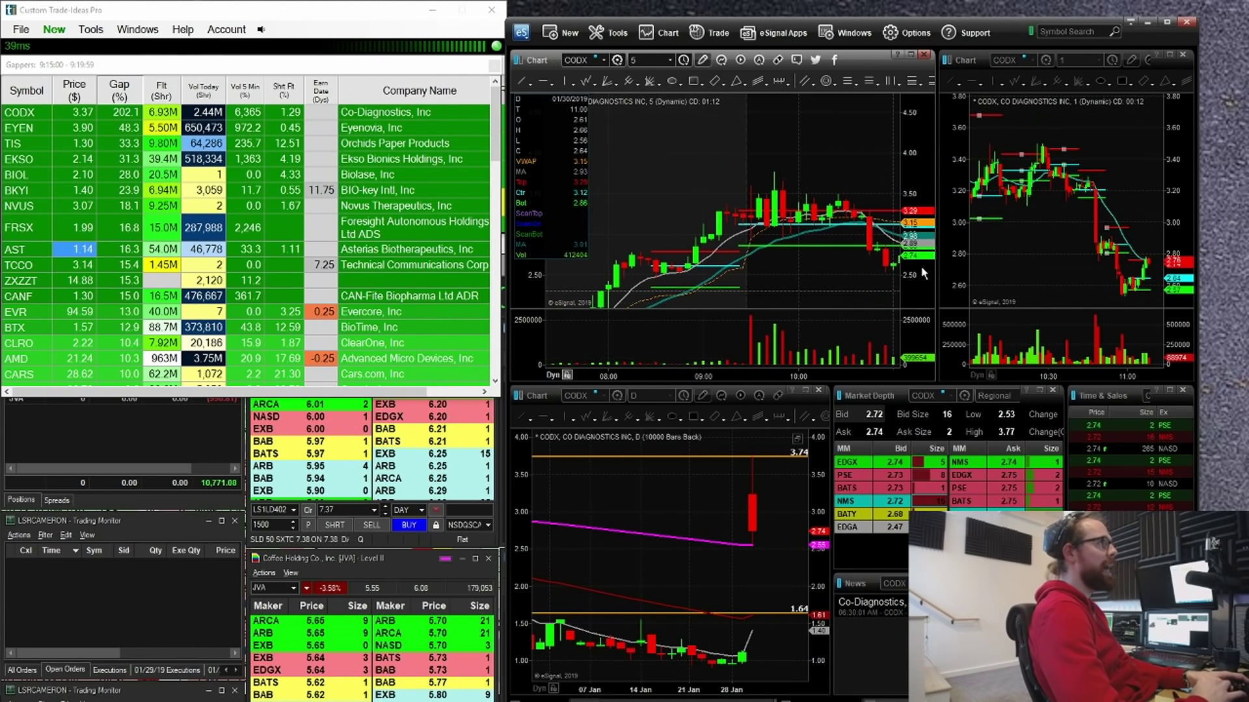
scroll(709, 354, up, 2)
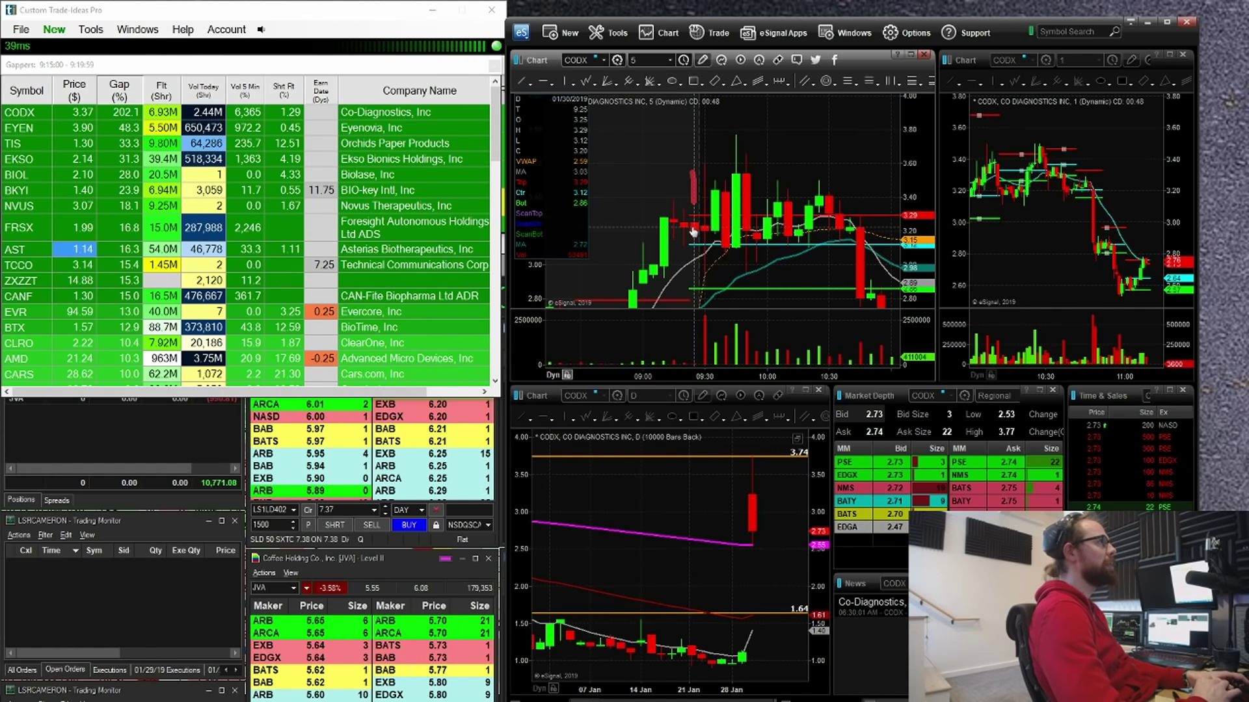
drag(656, 196, 698, 199)
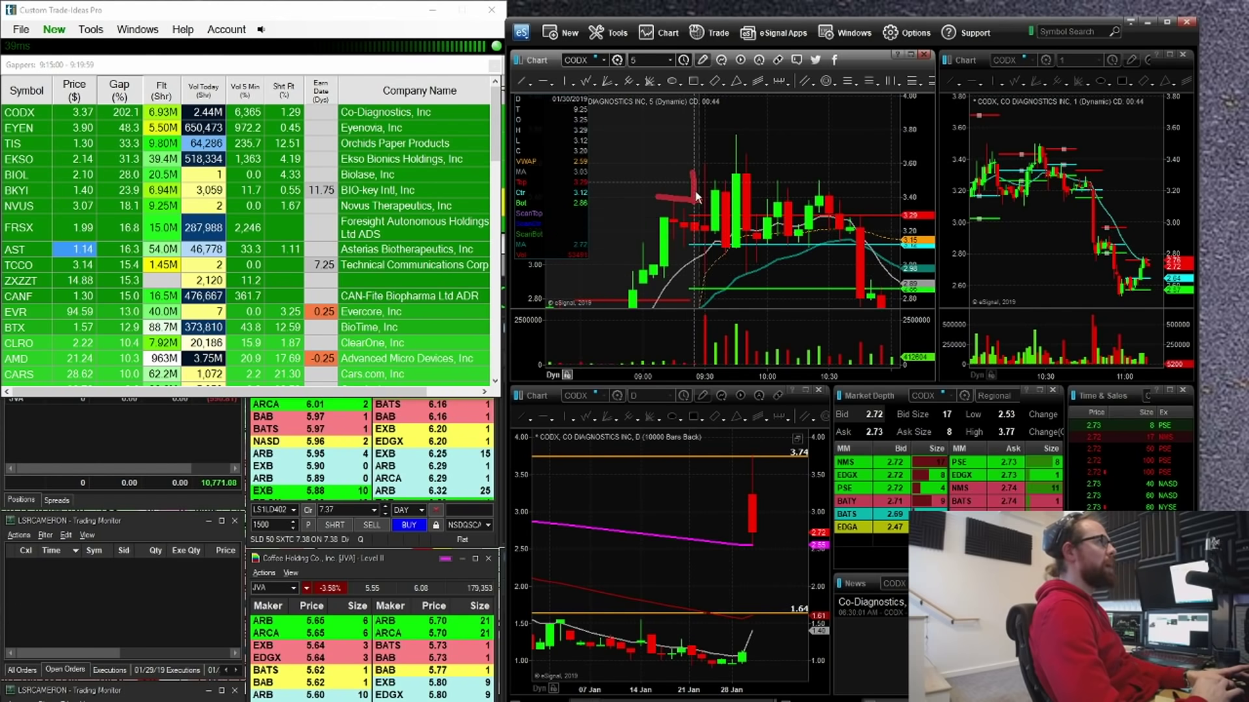
key(Escape)
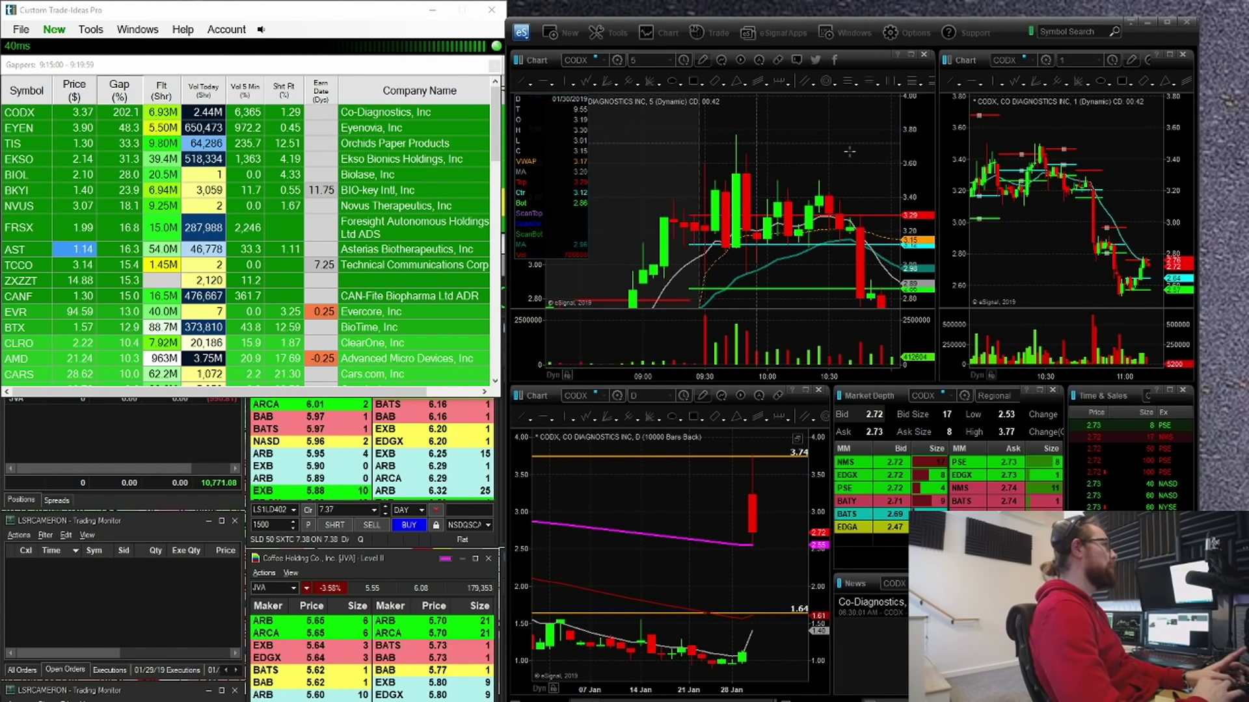
Load JVA into the linked charts.
click(672, 191)
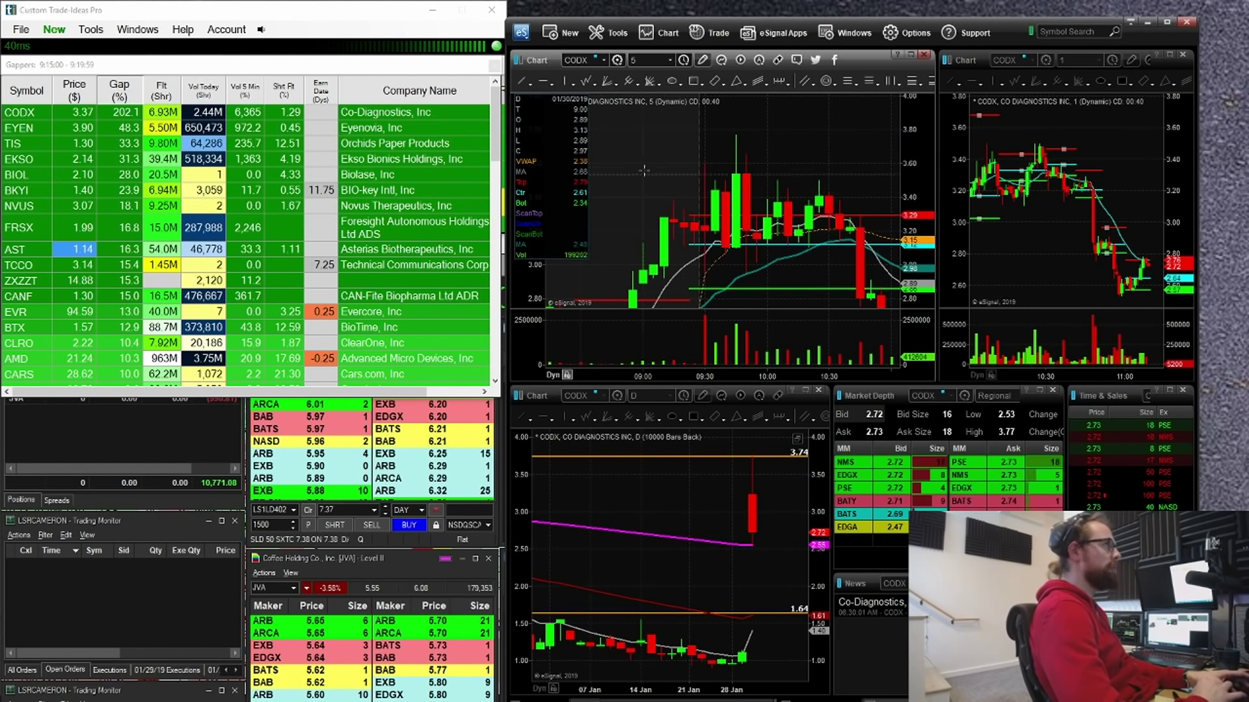
text(JVA)
key(Return)
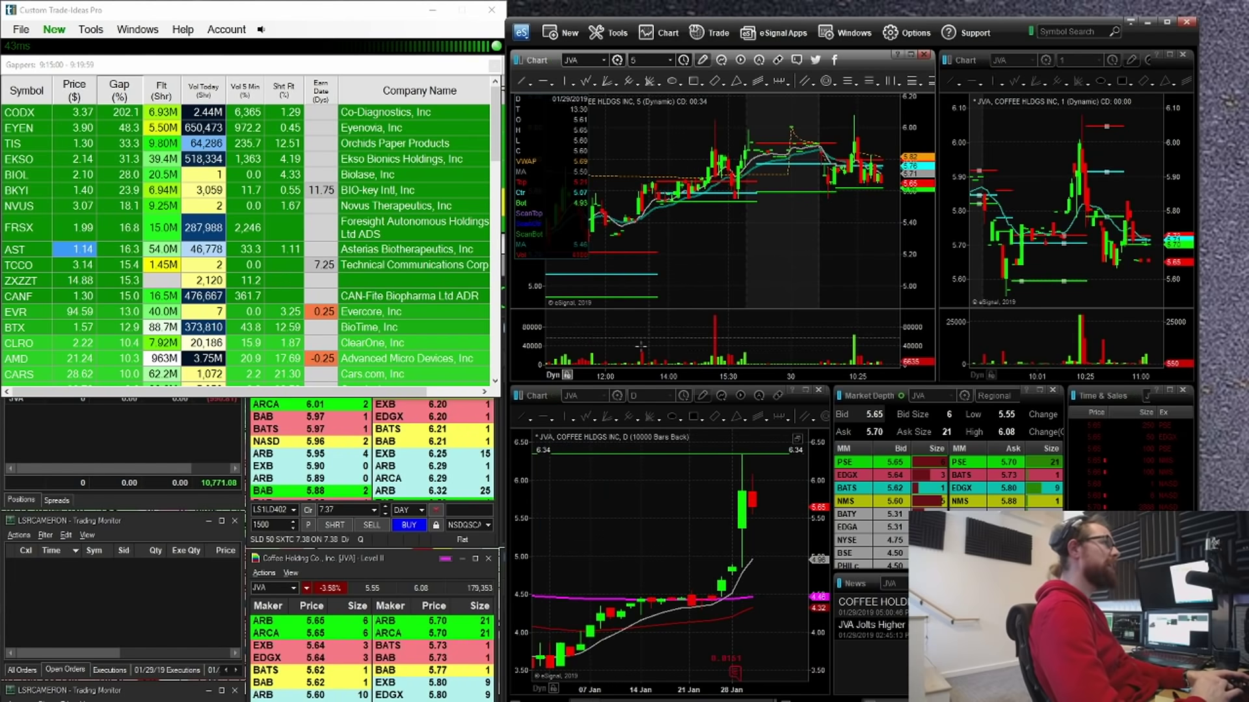
Circle the morning spike on the JVA 5-minute chart in red and bring Sterling Trader Pro forward to check the realized results.
drag(625, 377, 668, 379)
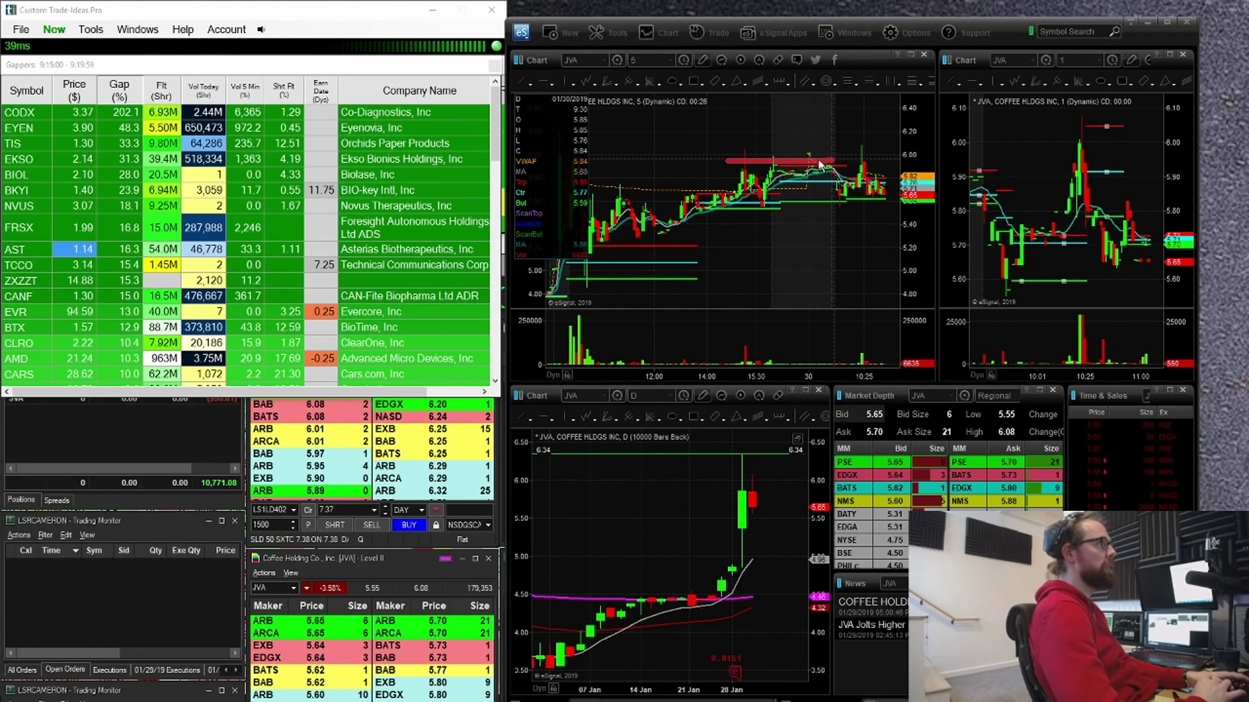
mouse_move(854, 146)
mouse_down()
mouse_move(870, 152)
mouse_move(856, 142)
mouse_up()
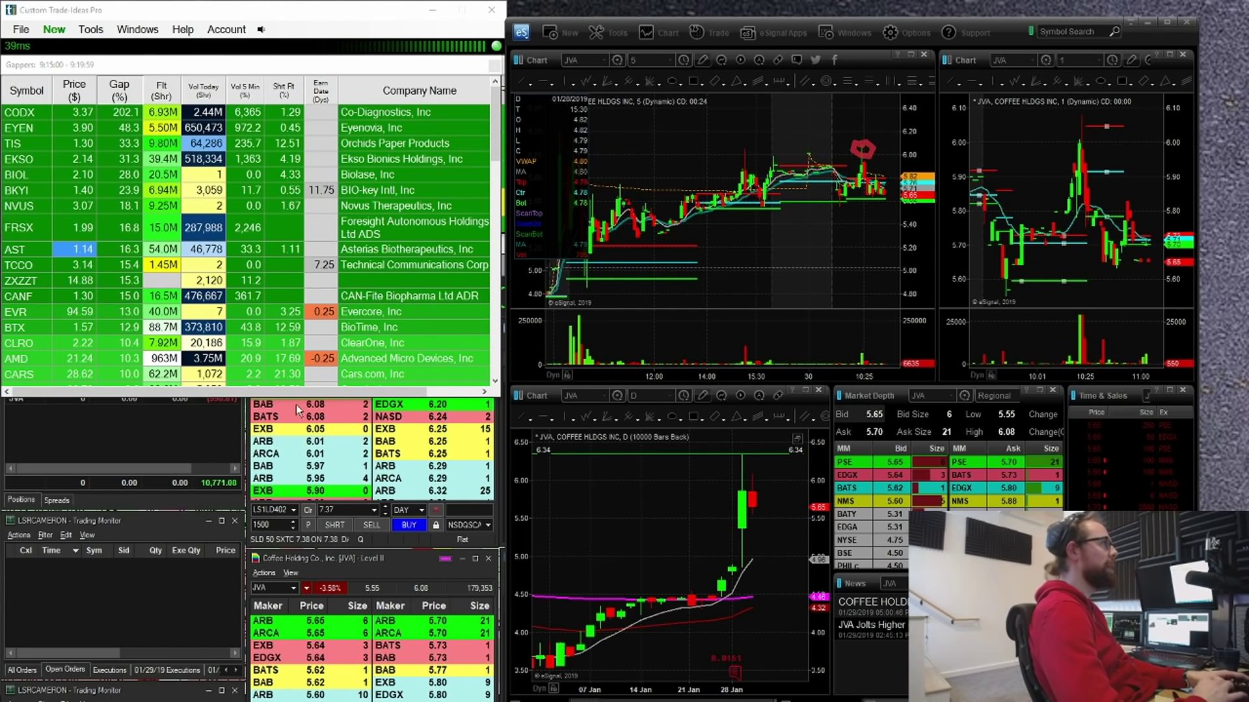
click(155, 433)
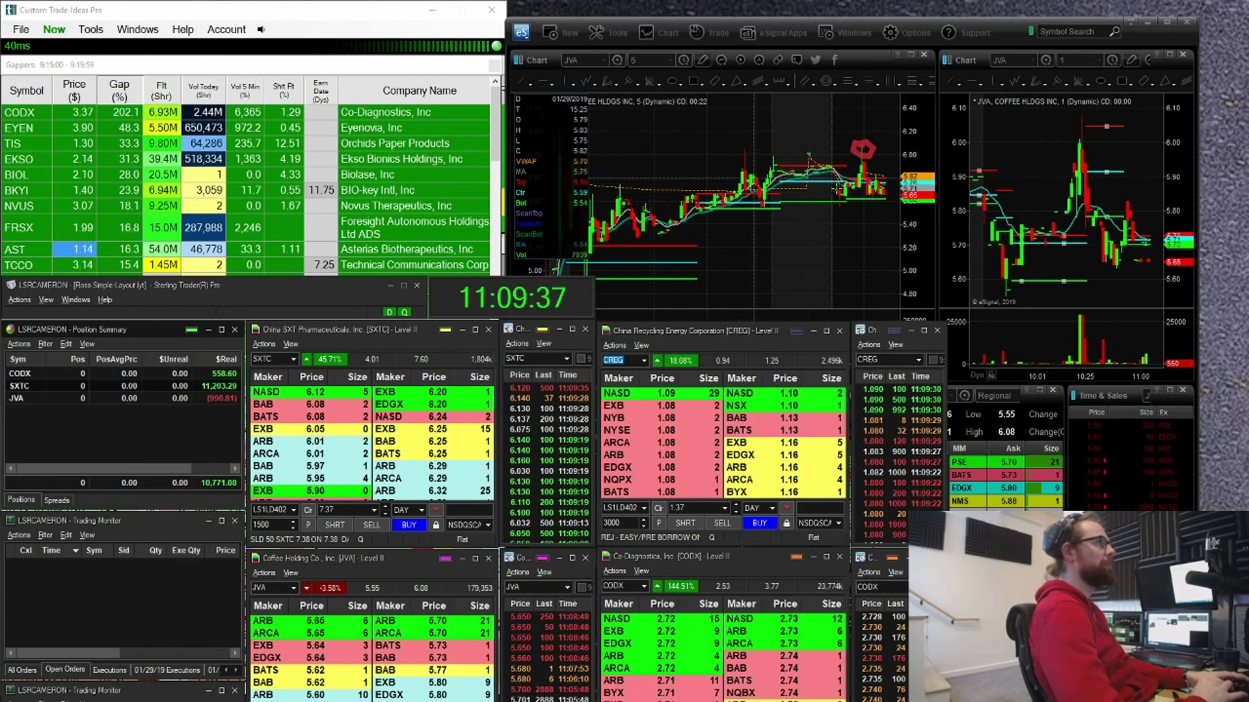
Clear the red circle, load CODX into the linked charts again, and widen the 1-minute chart window.
click(859, 150)
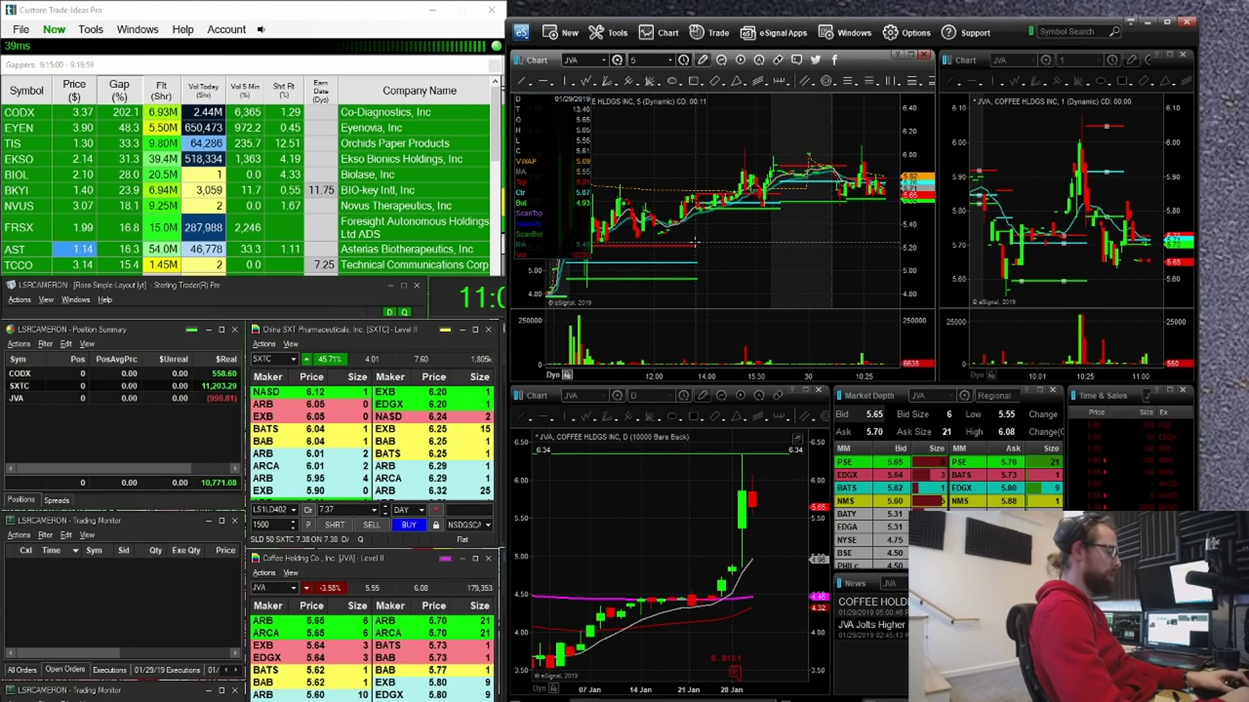
key(Return)
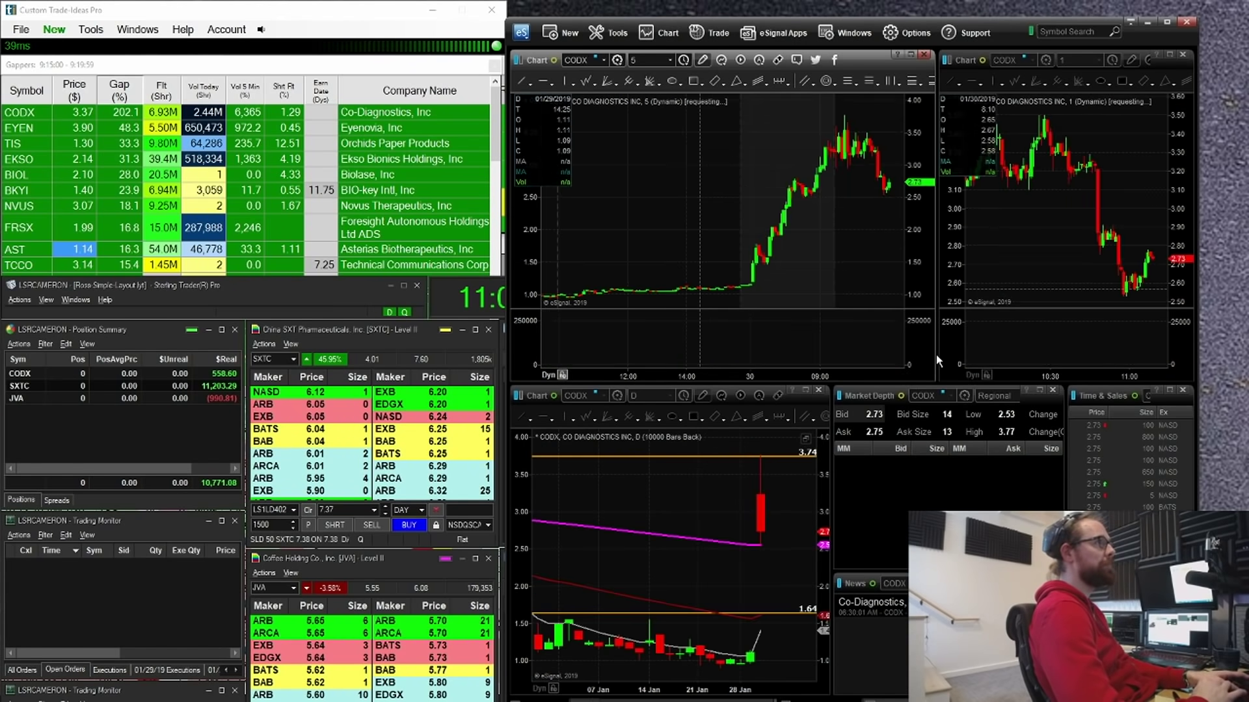
drag(935, 356, 679, 343)
Shift the widened CODX 1-minute chart back to the 09:30 open and stretch its time scale.
drag(845, 372, 715, 370)
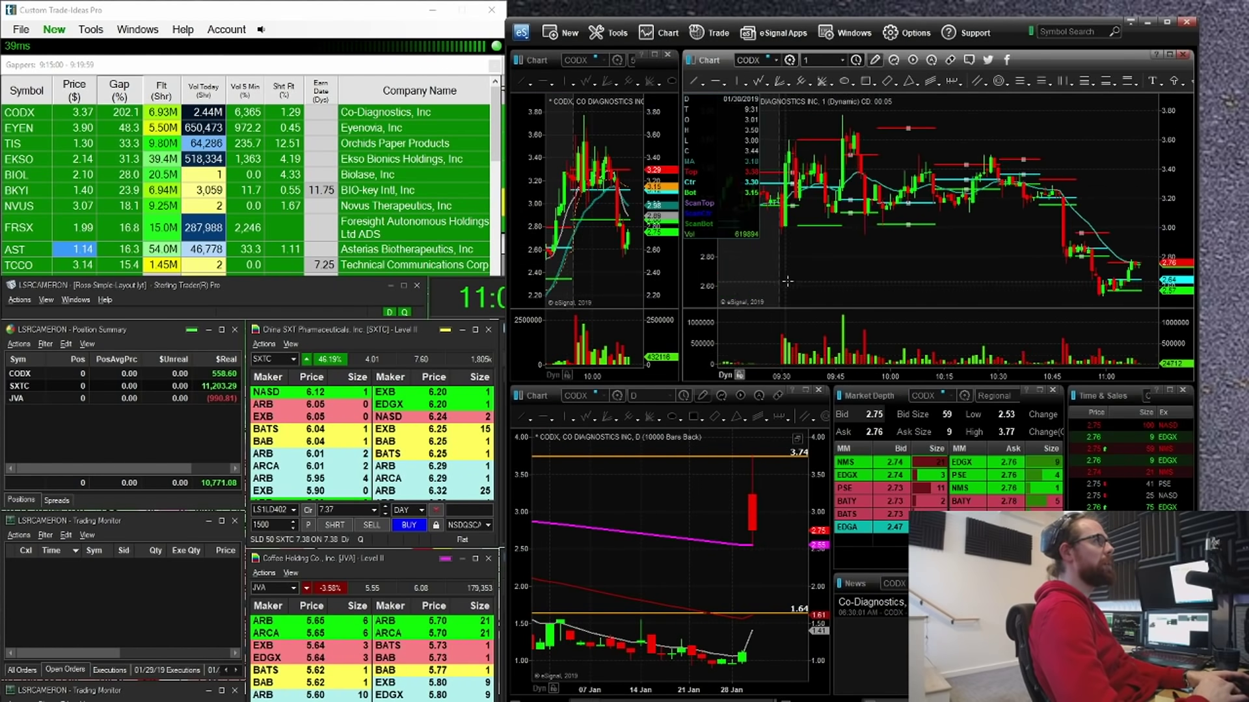
drag(831, 309, 1031, 310)
drag(927, 376, 742, 364)
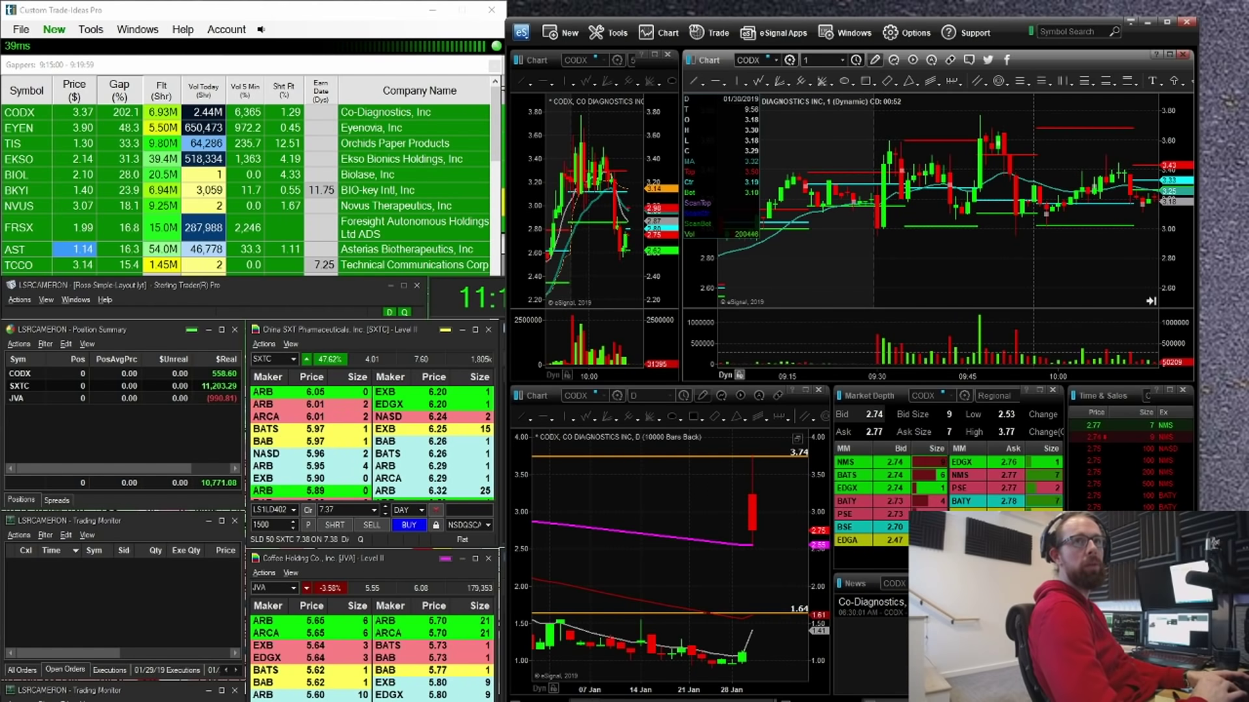
Turn the TAS Vega 2.2C study on and back off for the CODX 1-minute chart in Edit Chart.
drag(583, 492, 300, 88)
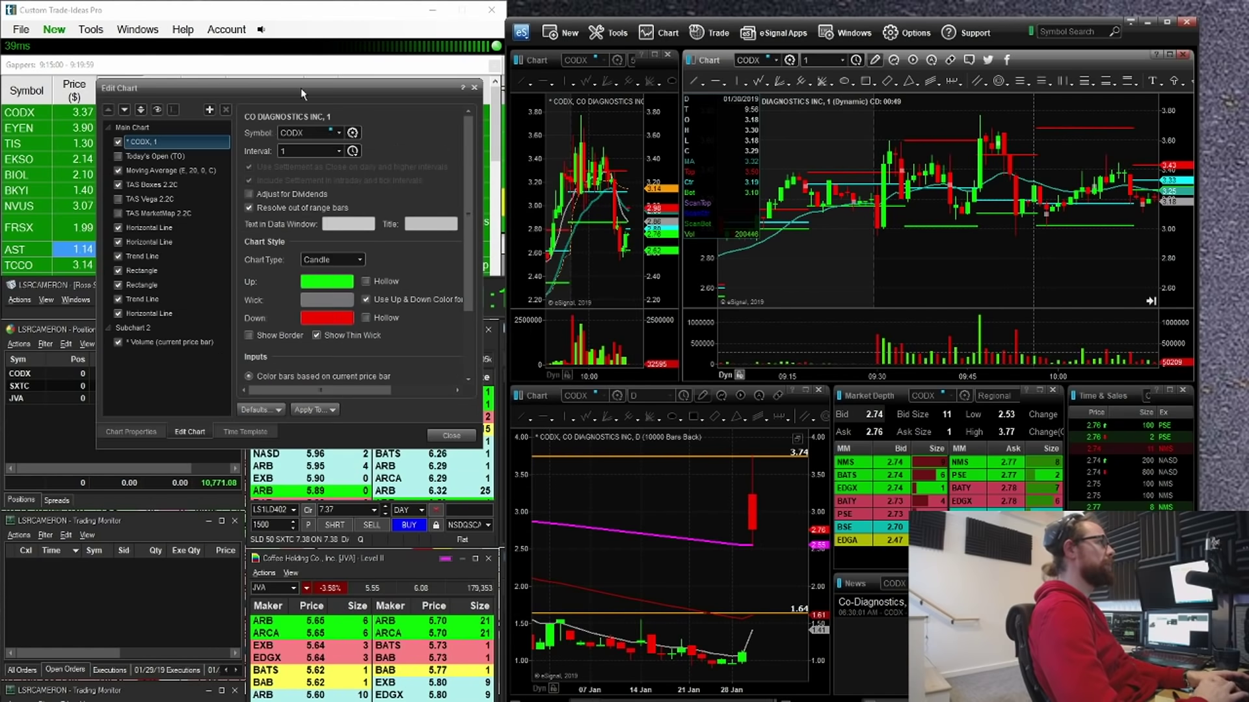
click(118, 199)
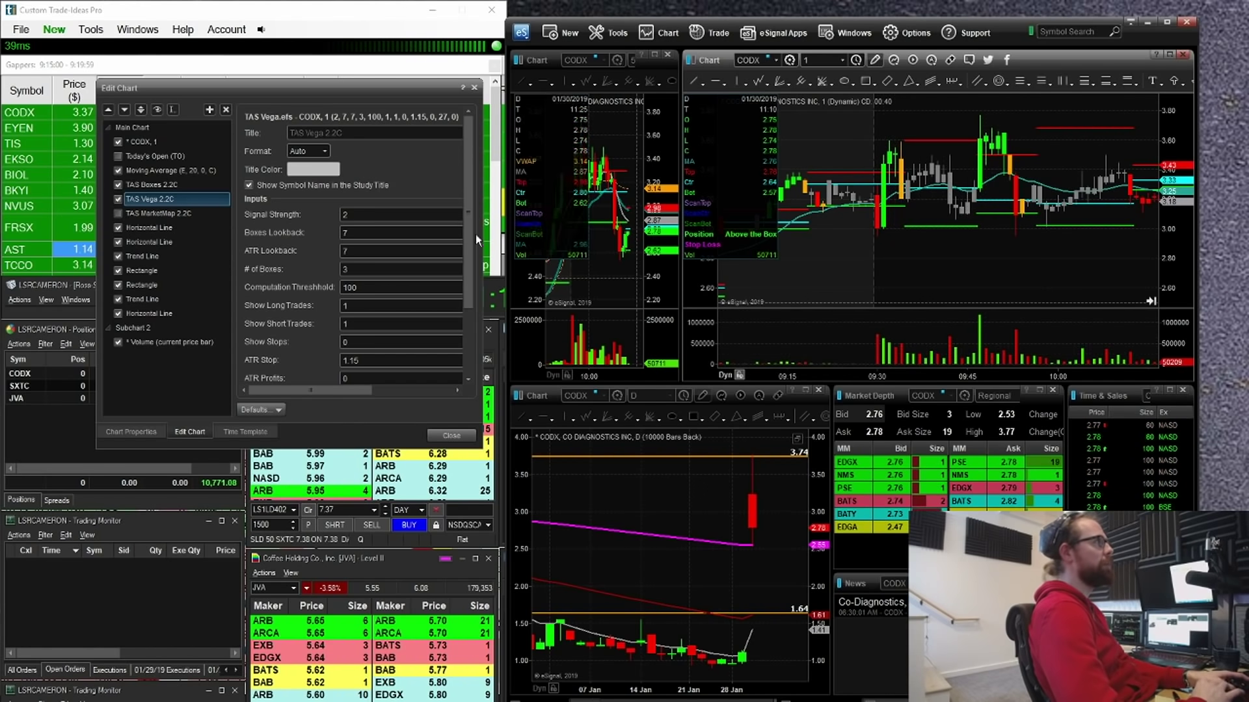
click(118, 199)
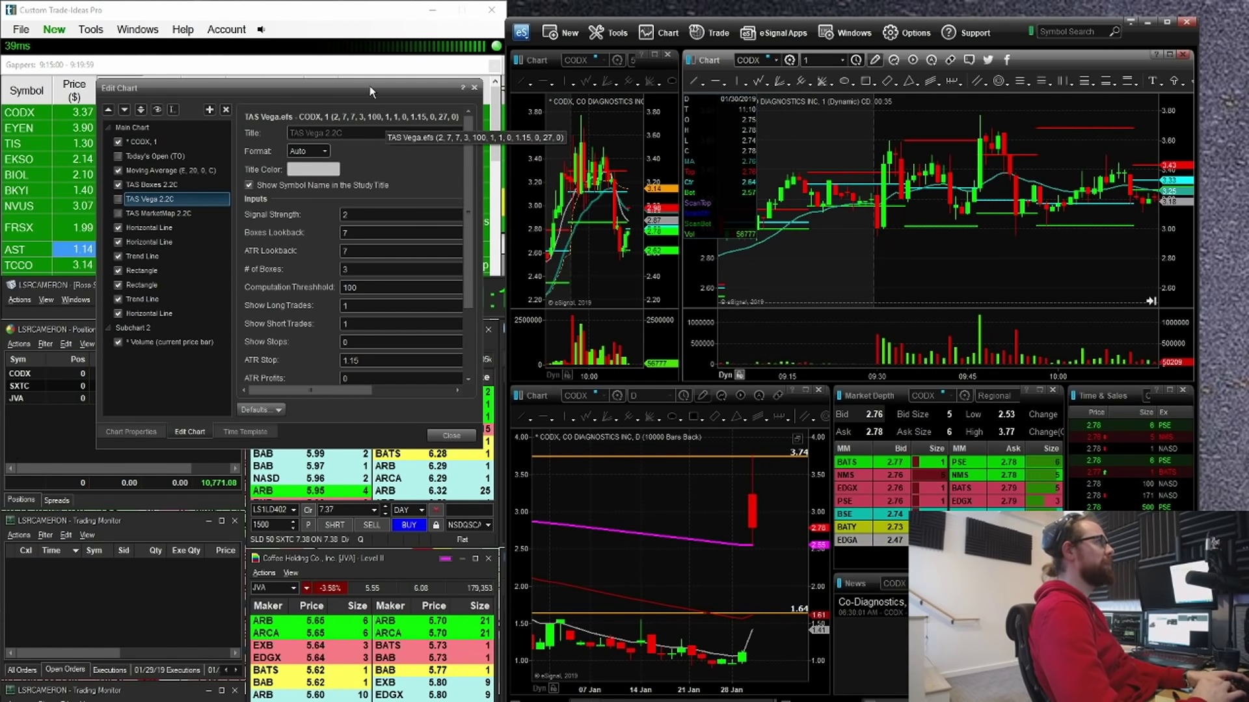
click(474, 87)
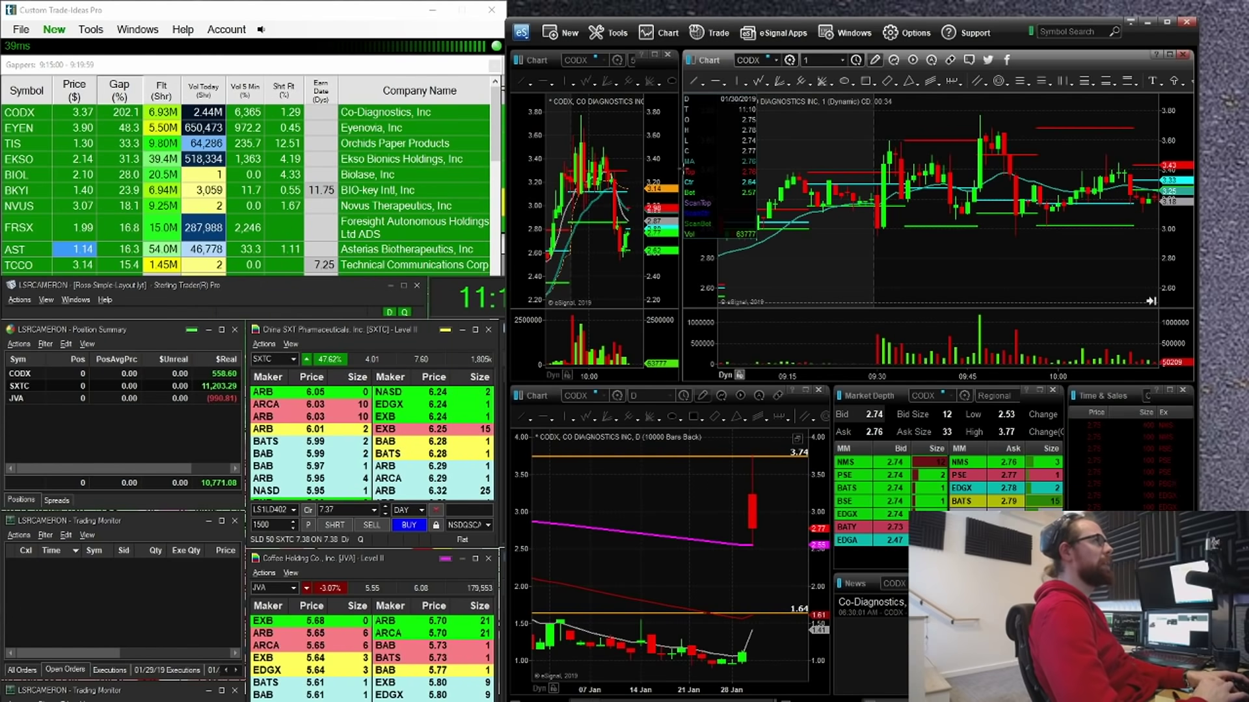
Move the Sterling Trader Pro window up to expose the filled-order list and read the CODX orders from 09:30 onward.
drag(770, 280, 899, 282)
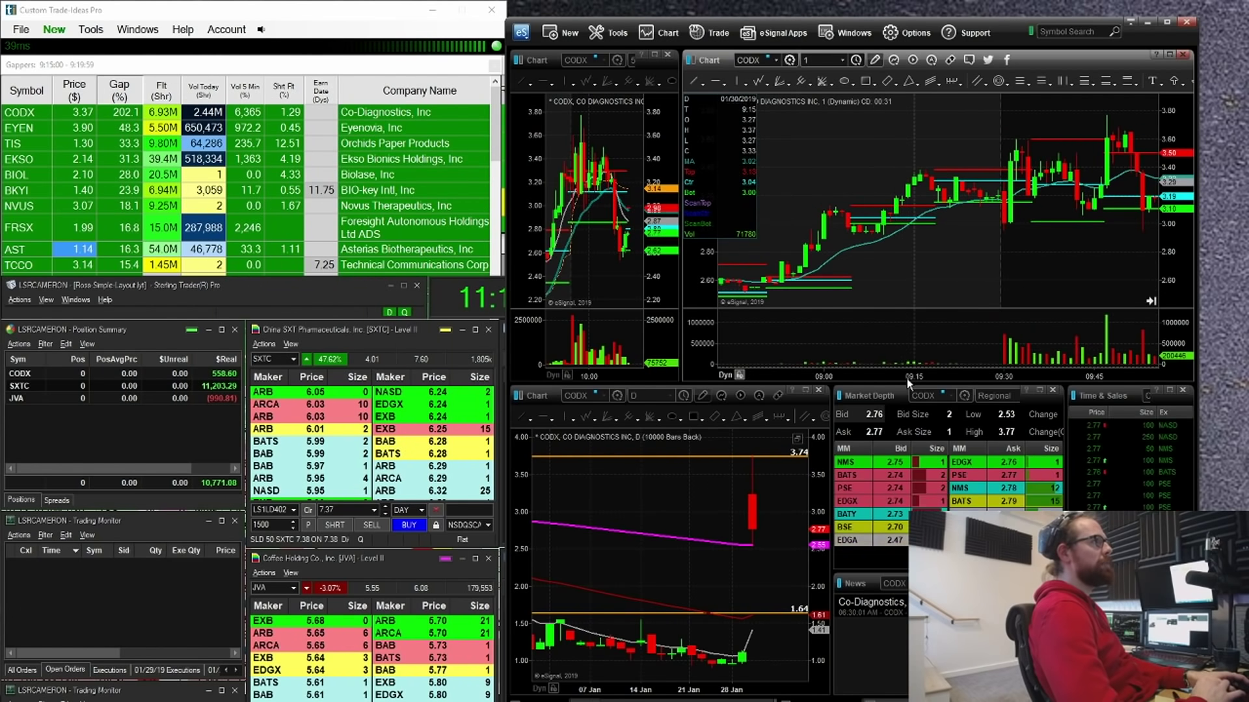
scroll(907, 379, up, 5)
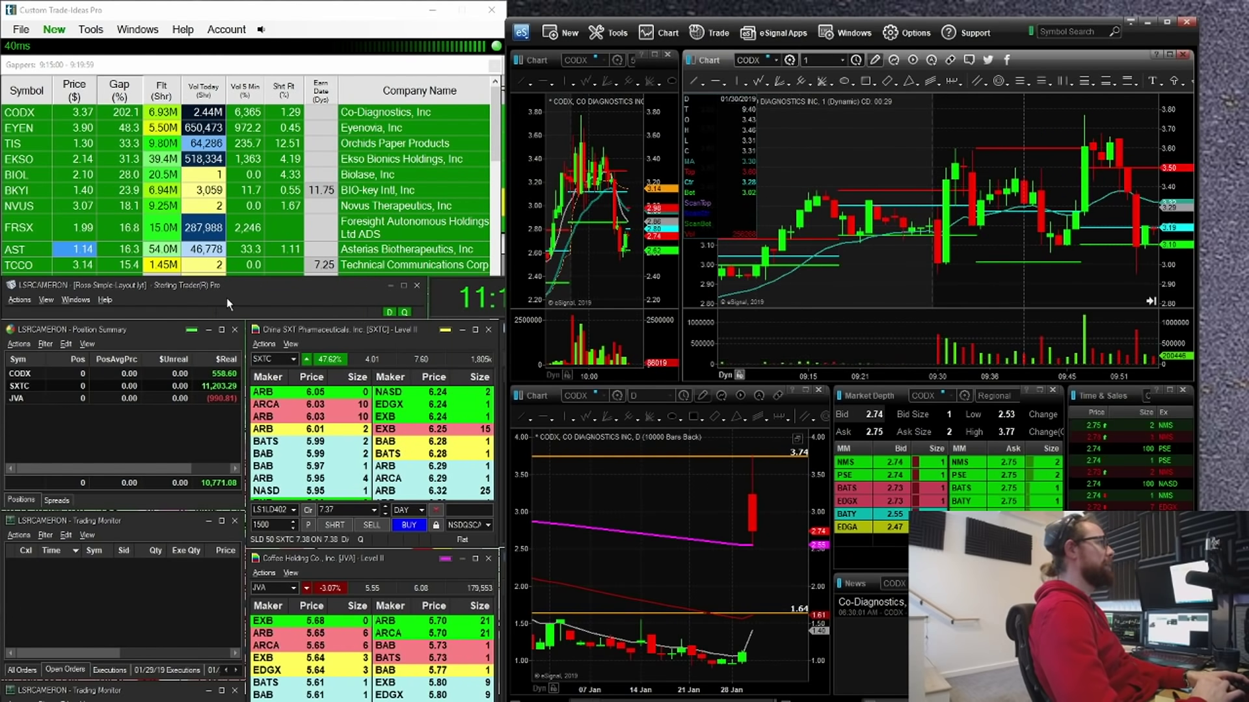
drag(226, 298, 229, 51)
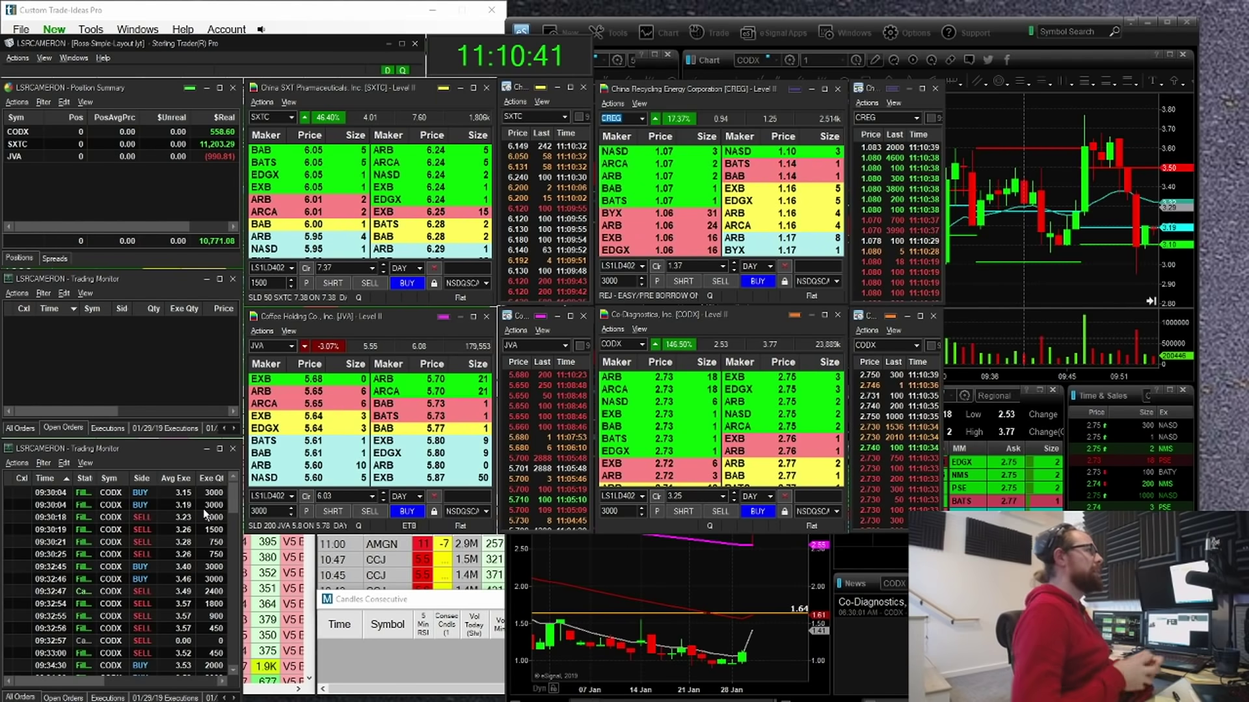
click(983, 244)
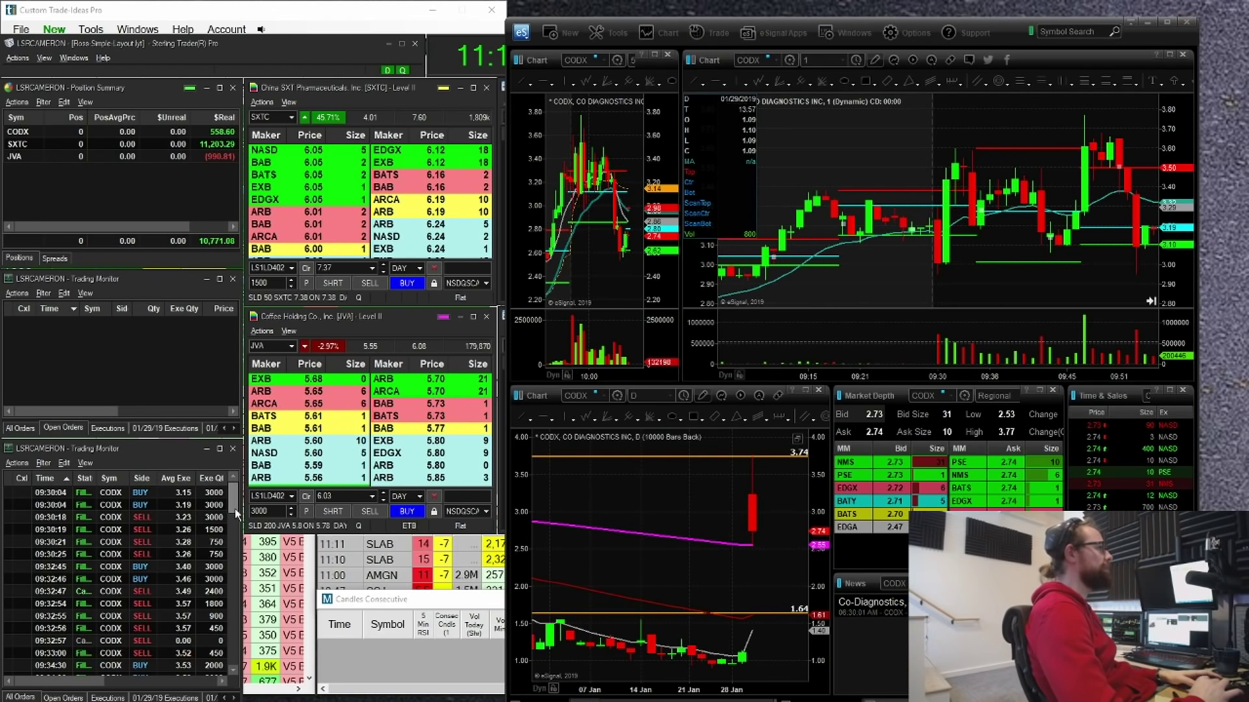
drag(234, 507, 235, 511)
scroll(186, 613, down, 1)
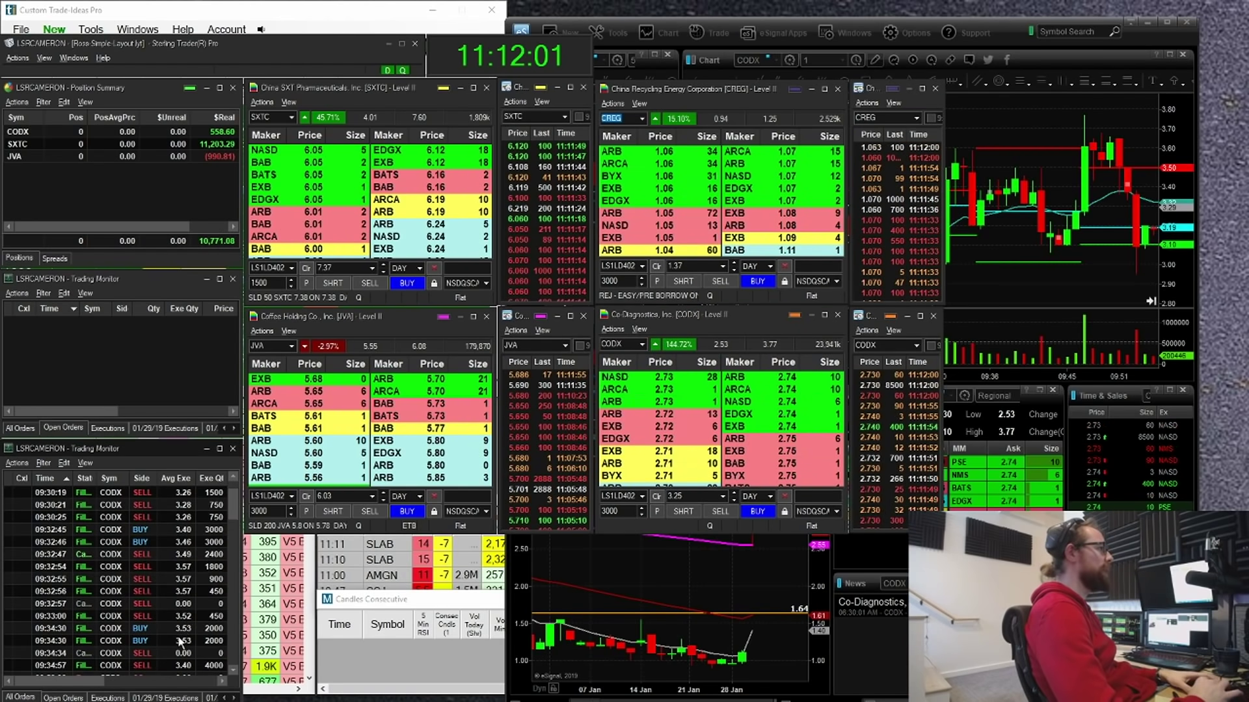
Mark the first pullback after 09:30 on the CODX 1-minute chart in red, circle the opening candles, and clear the marks.
click(956, 170)
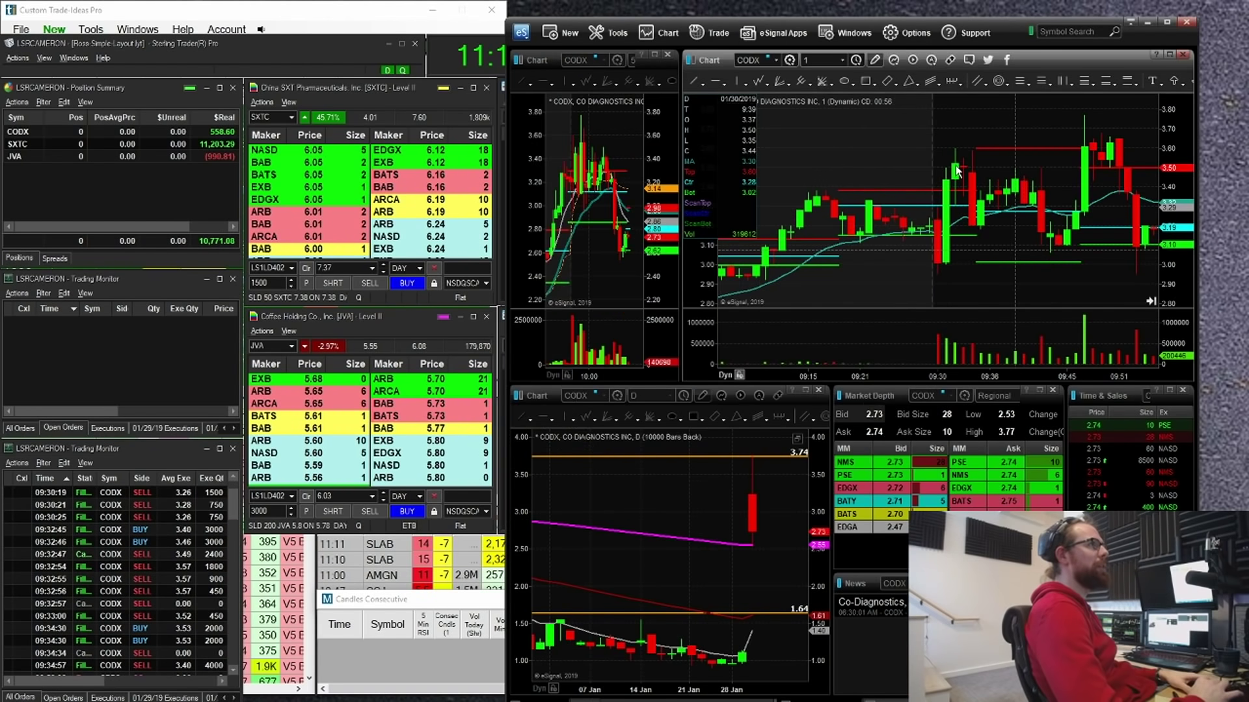
mouse_move(949, 157)
mouse_down()
mouse_move(975, 162)
mouse_move(990, 184)
mouse_up()
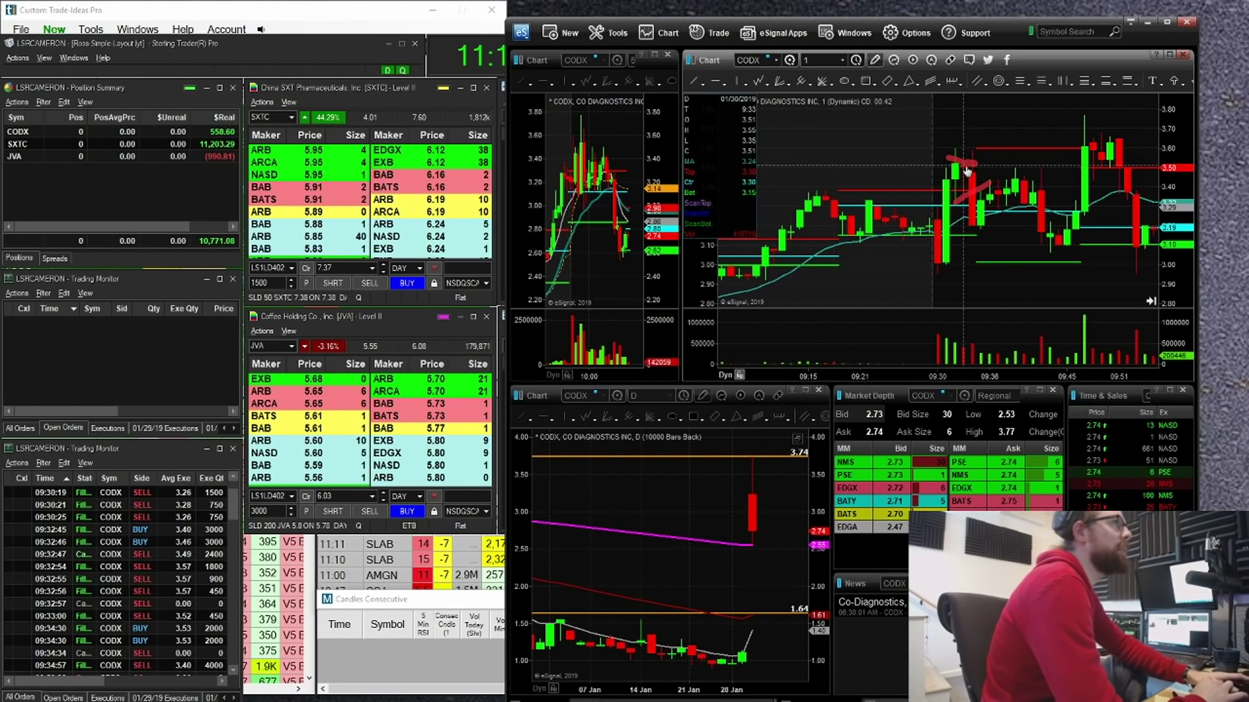
mouse_move(961, 137)
mouse_down()
mouse_move(917, 170)
mouse_move(943, 121)
mouse_move(960, 235)
mouse_up()
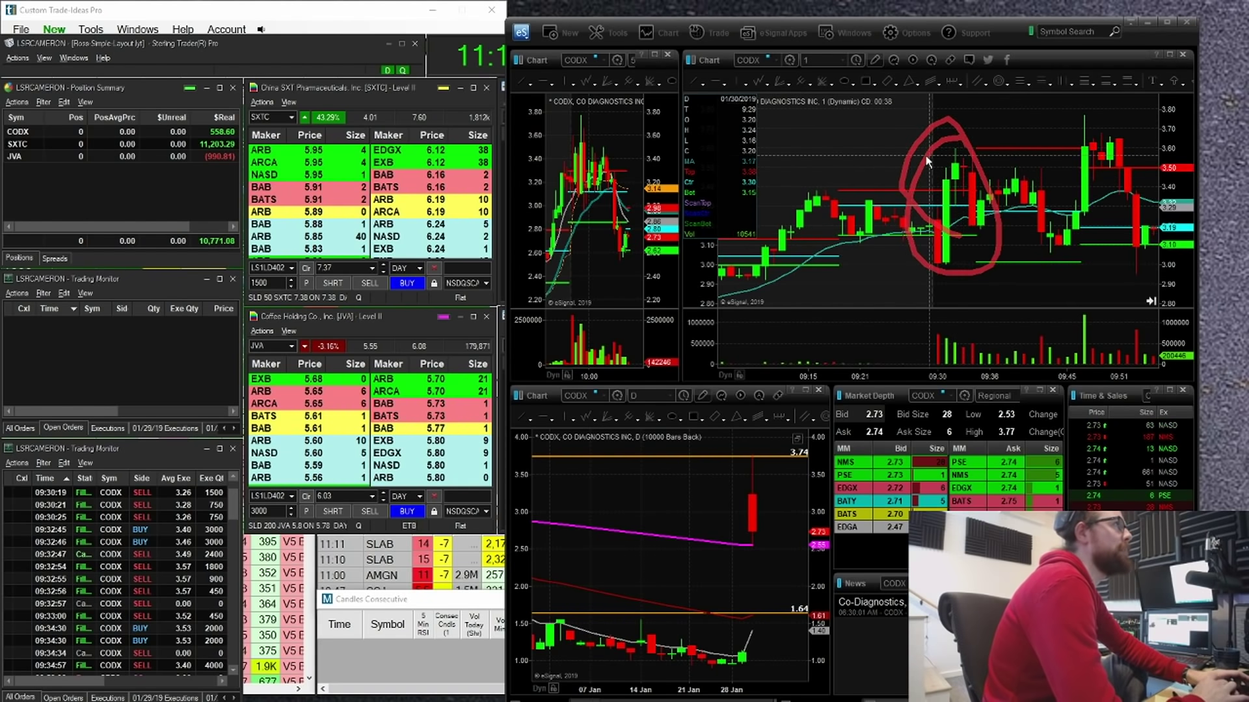
key(Escape)
Draw a downward-sloping red line across the 09:30 open on the CODX 1-minute chart, clear it, and compress the time scale.
mouse_move(485, 117)
mouse_down()
mouse_move(449, 188)
mouse_move(520, 124)
mouse_move(433, 107)
mouse_up()
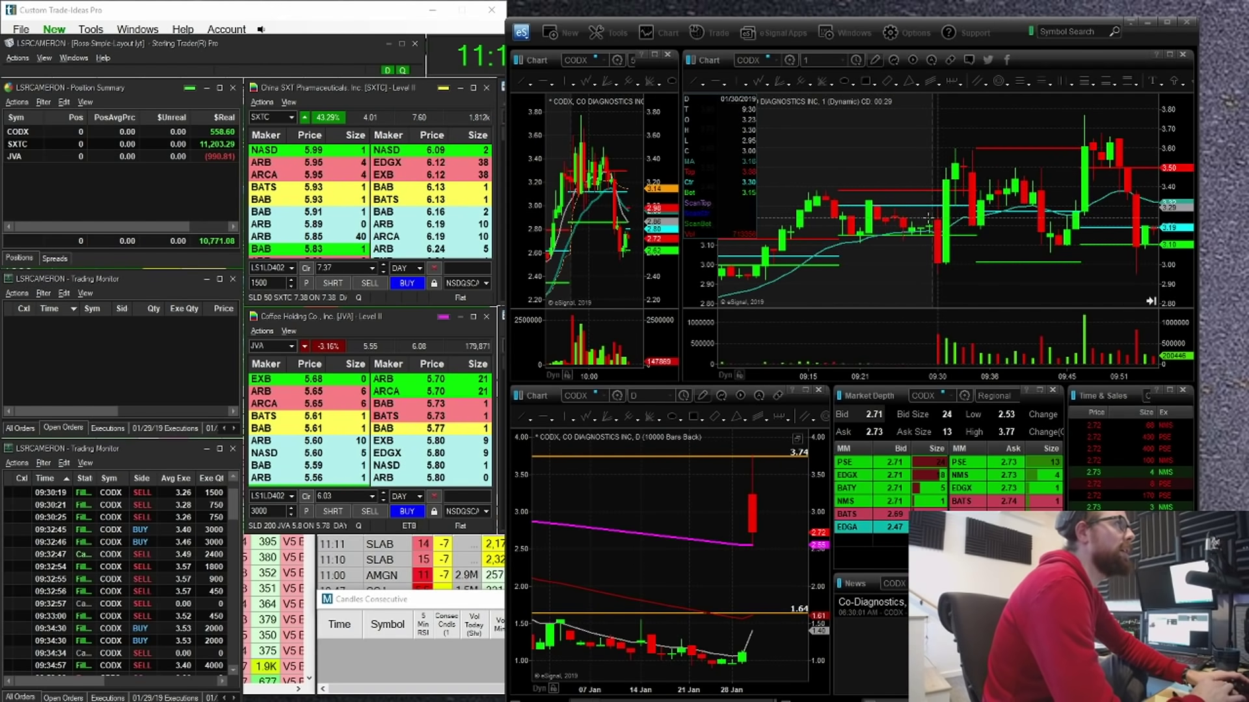
drag(785, 168, 1000, 225)
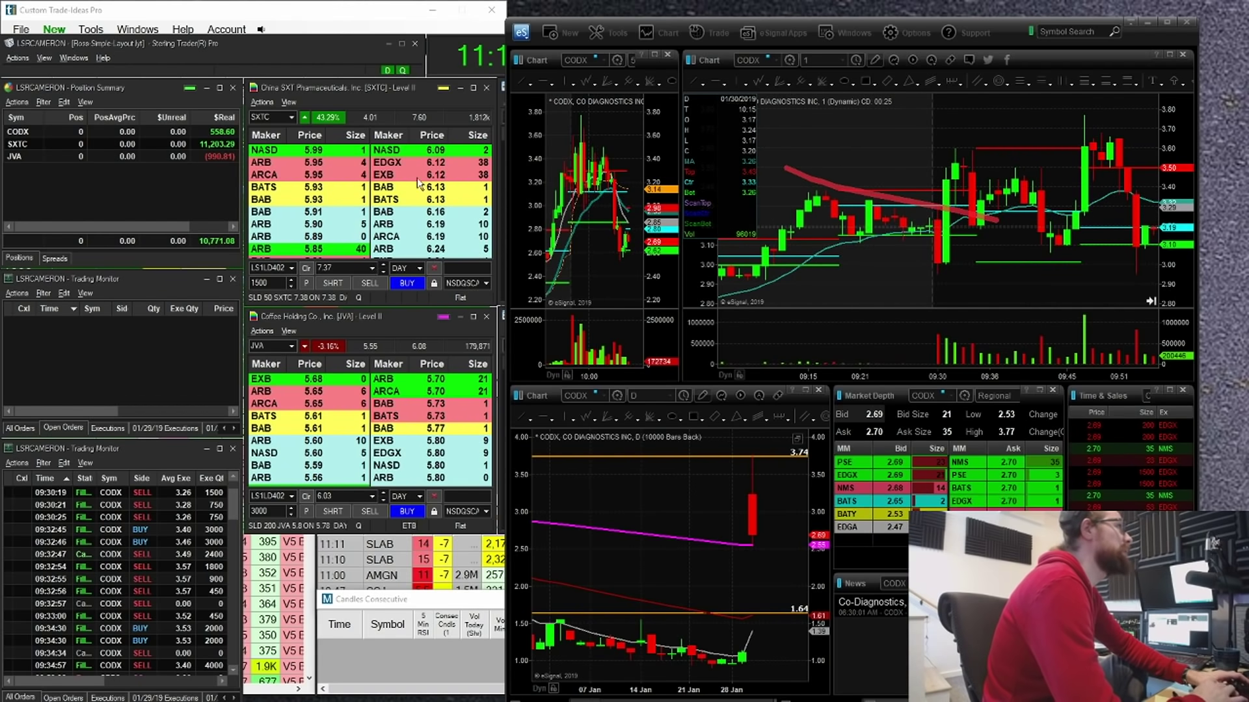
click(326, 47)
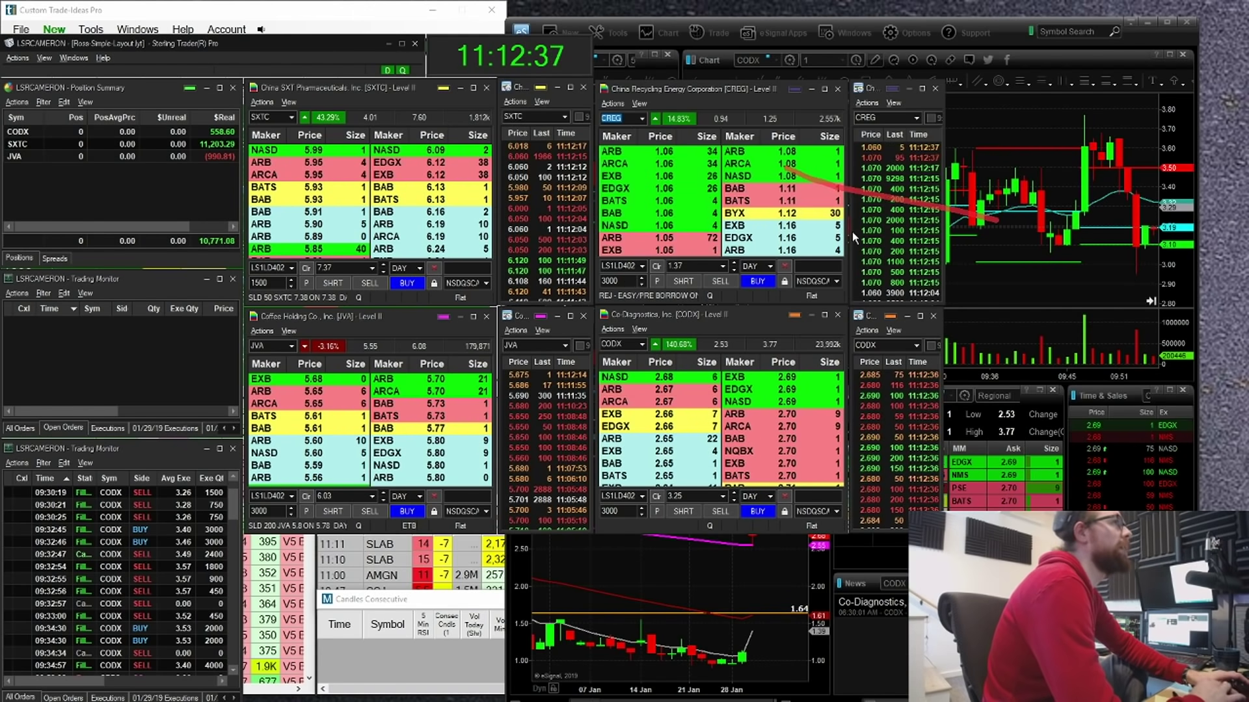
click(954, 287)
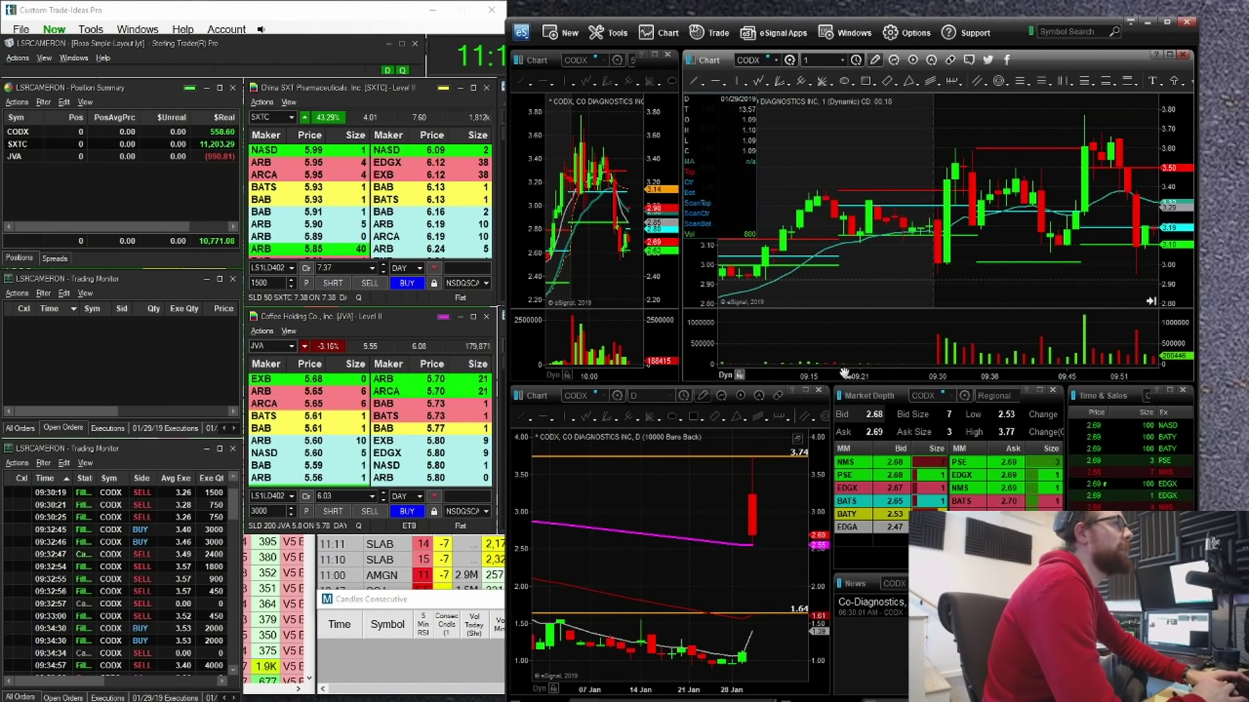
drag(845, 372, 934, 367)
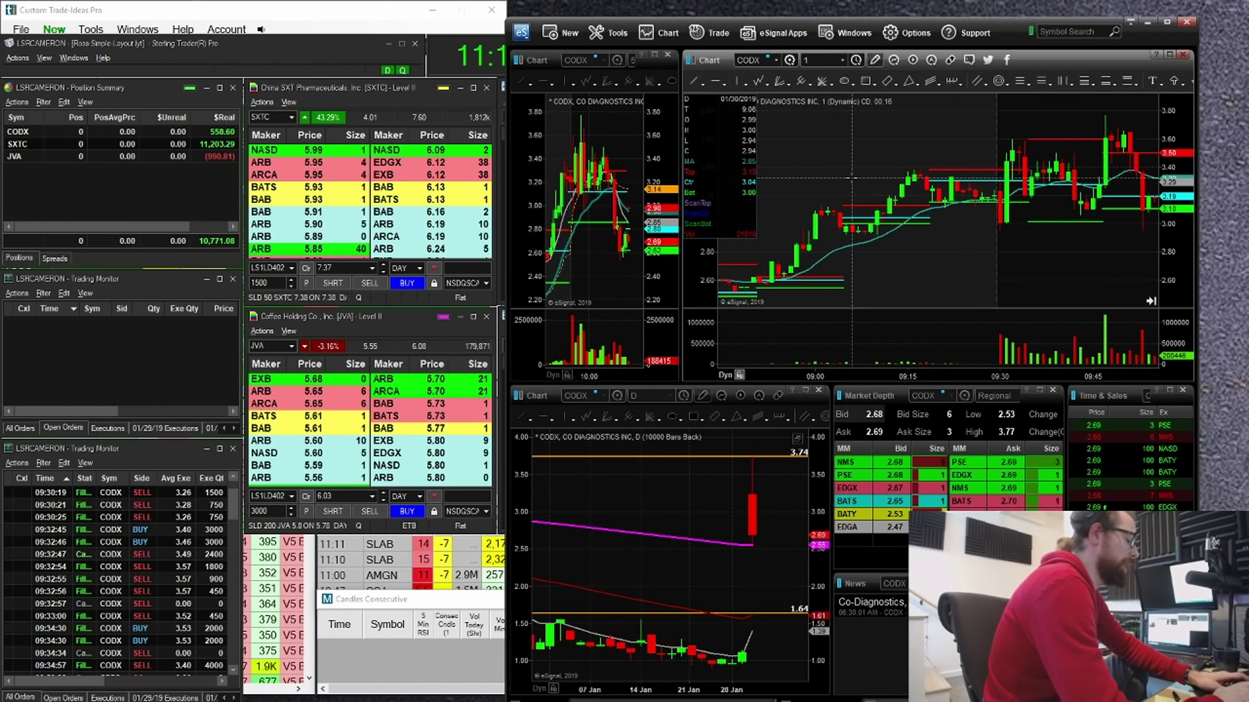
Load JVA in the linked charts and bring the 10:24 spike into view on the 1-minute chart.
text(JVA)
key(Return)
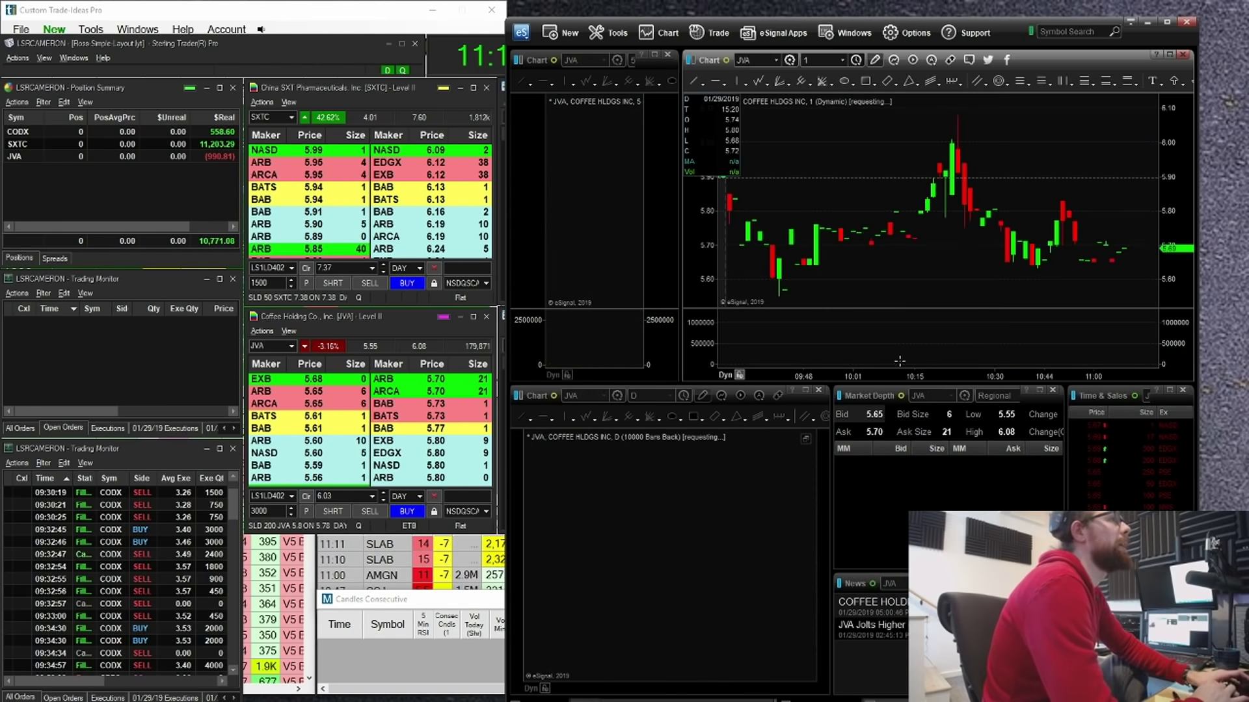
drag(834, 375, 1035, 357)
drag(922, 270, 1002, 309)
drag(1050, 379, 731, 342)
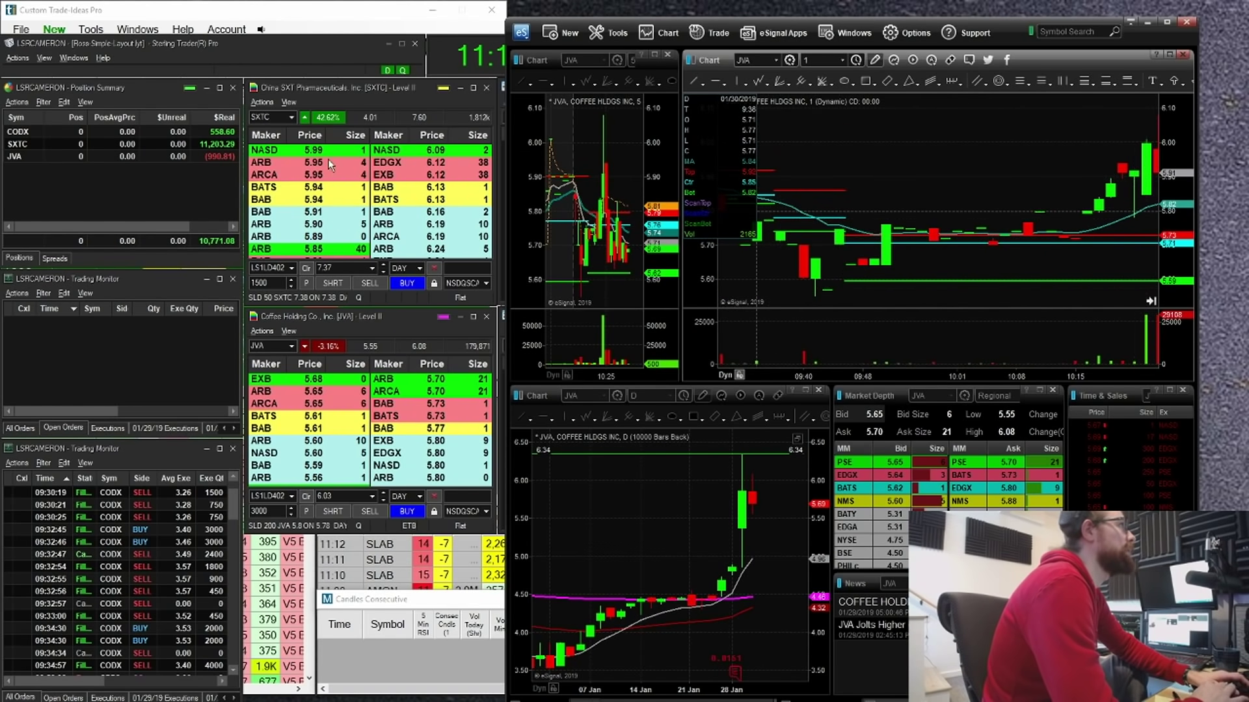
Switch the SXTC Level II window to JVA and look through the order list past the CODX orders.
click(262, 119)
text(JVA)
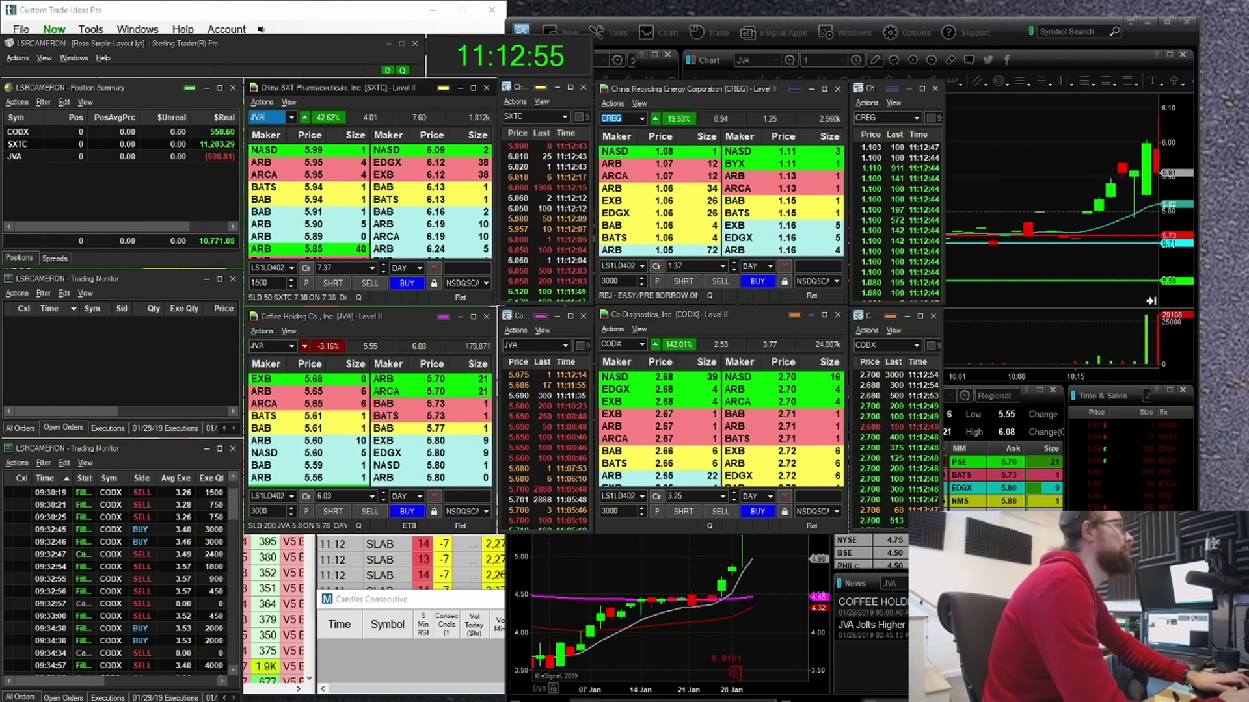
key(Return)
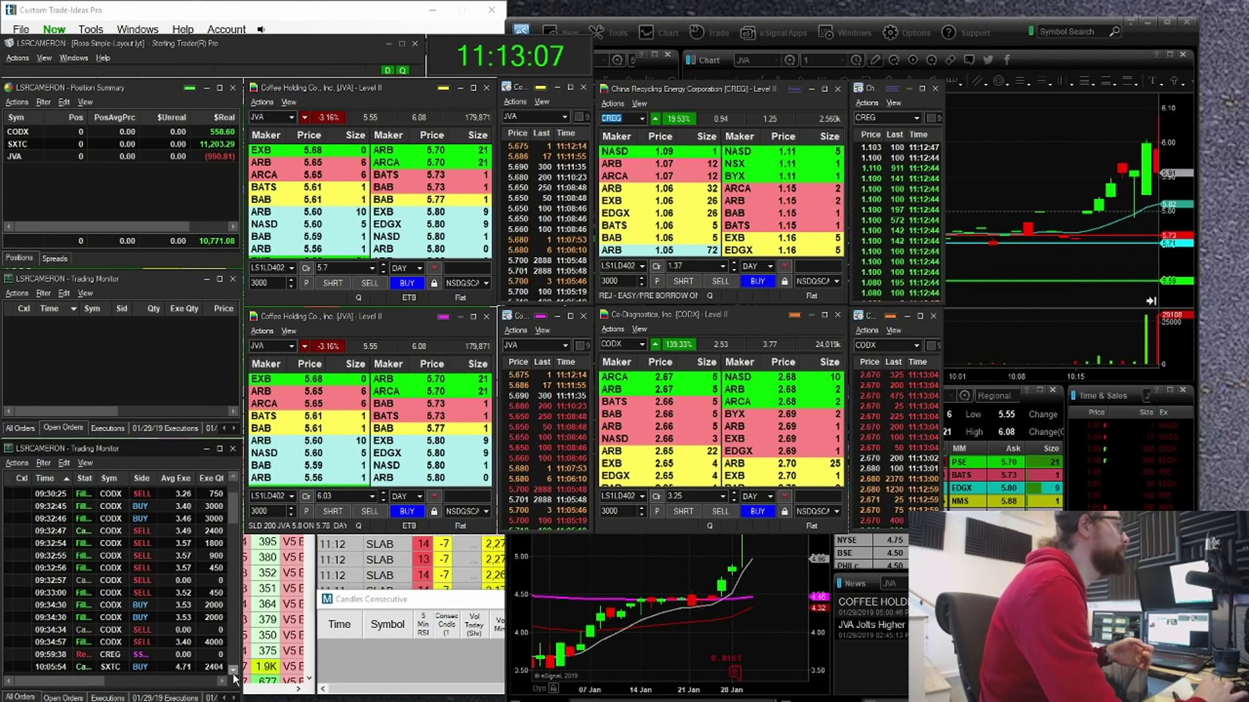
scroll(236, 595, down, 1)
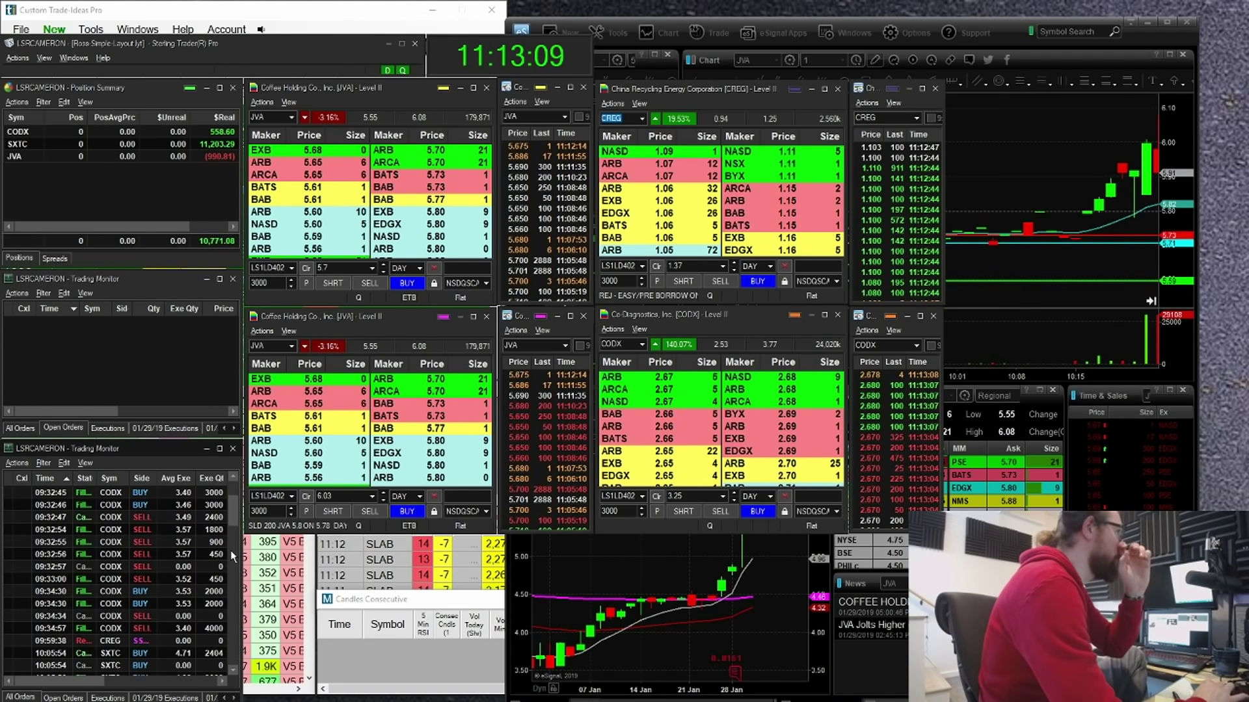
Mark the spike highs and the support near 5.80 on the JVA 1-minute chart in red, circle JVA's realized loss, and clear the marks.
click(1078, 250)
drag(1119, 194, 1034, 187)
drag(919, 213, 963, 200)
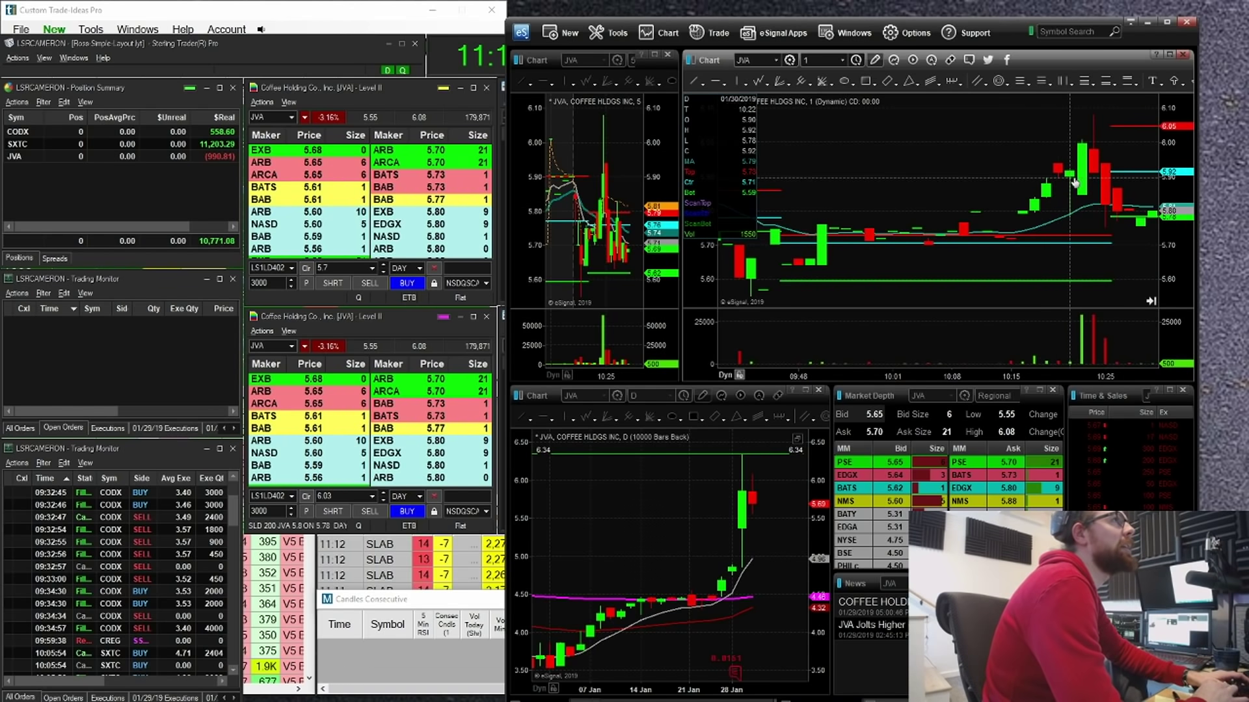
drag(1111, 138, 1064, 139)
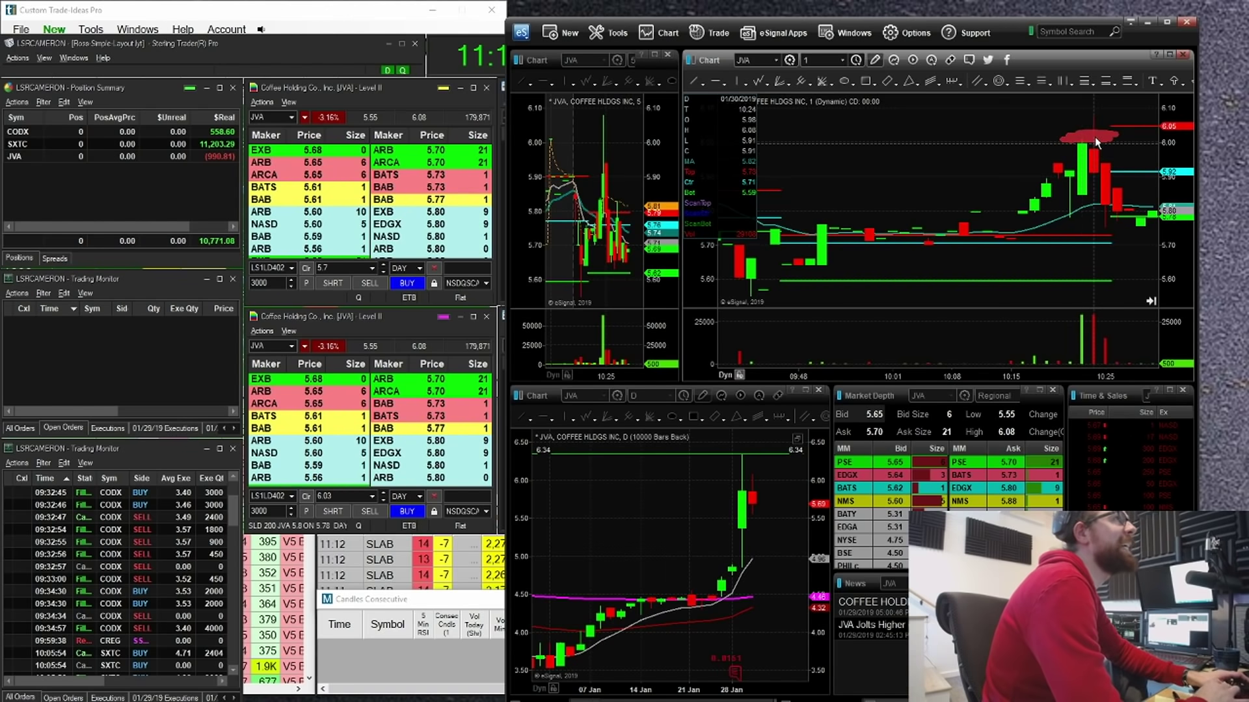
drag(1118, 115, 1081, 114)
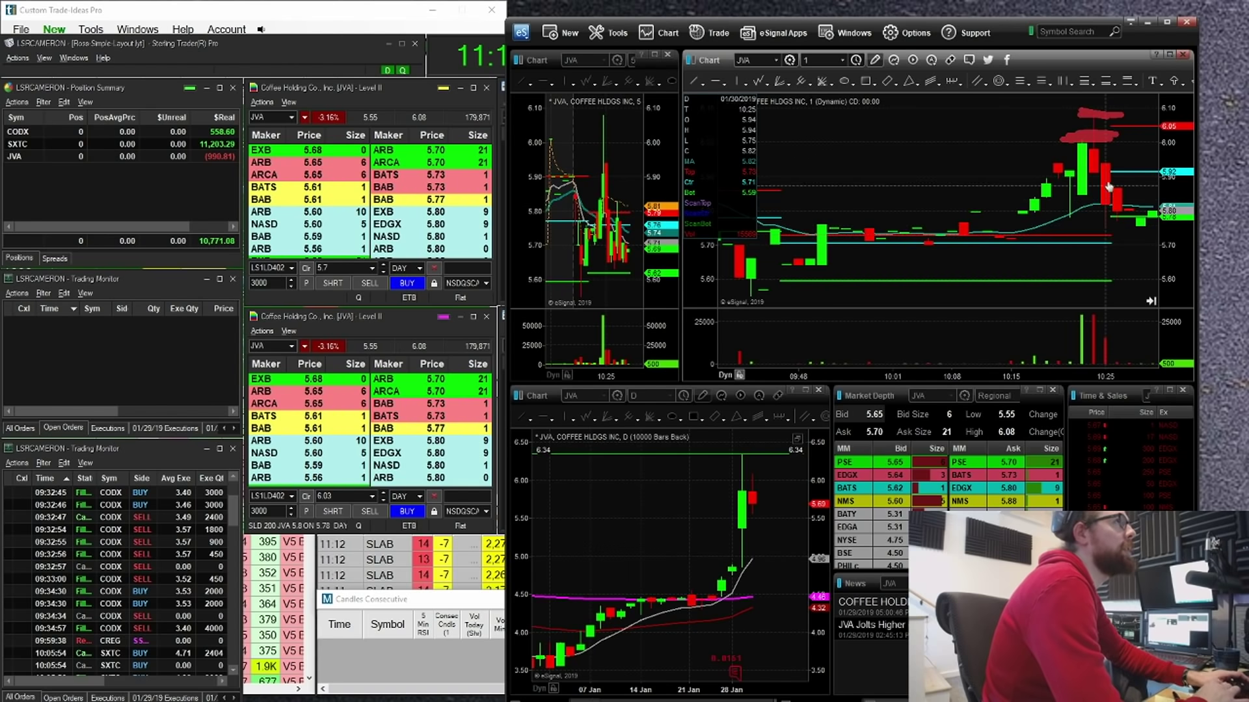
drag(1045, 219, 1150, 210)
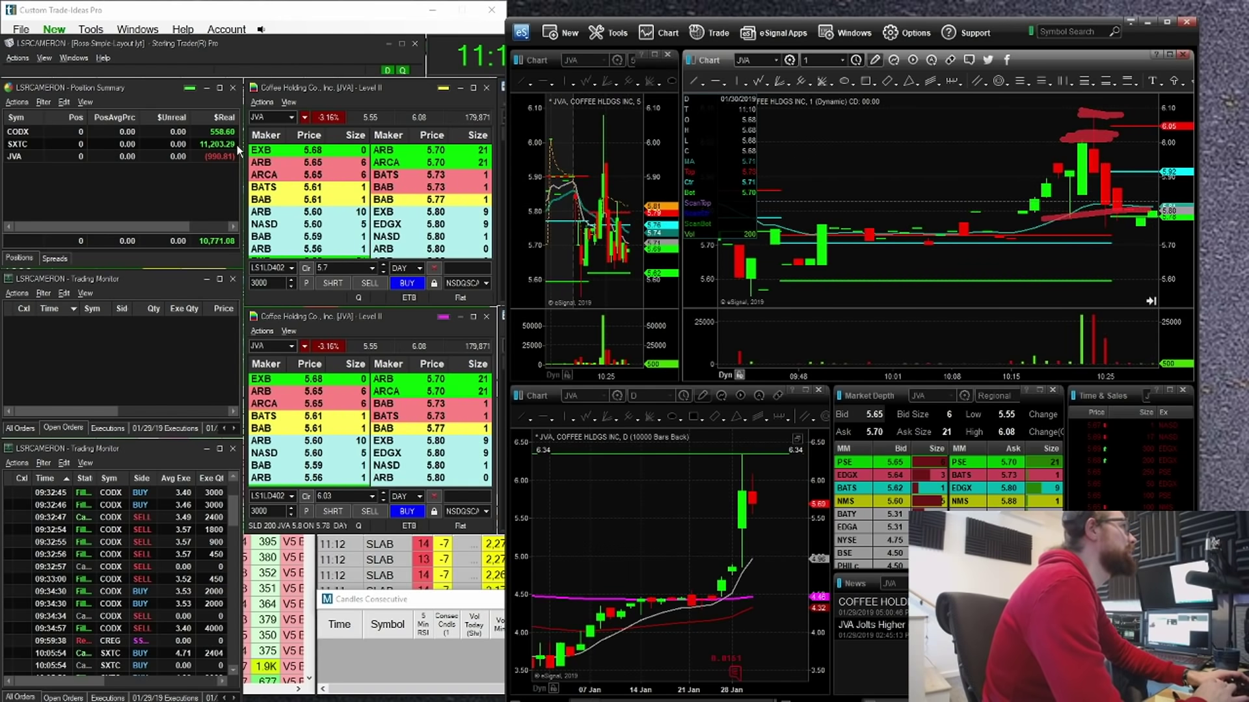
mouse_move(187, 153)
mouse_down()
mouse_move(286, 159)
mouse_move(266, 140)
mouse_up()
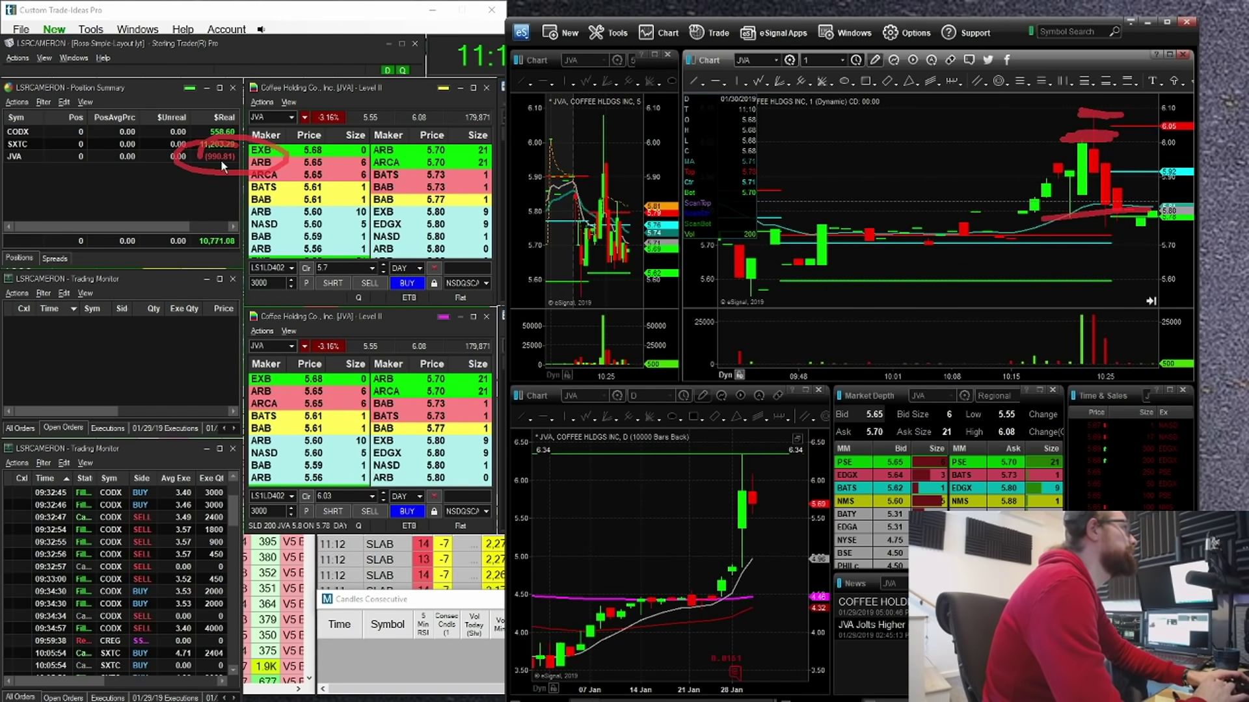
key(Escape)
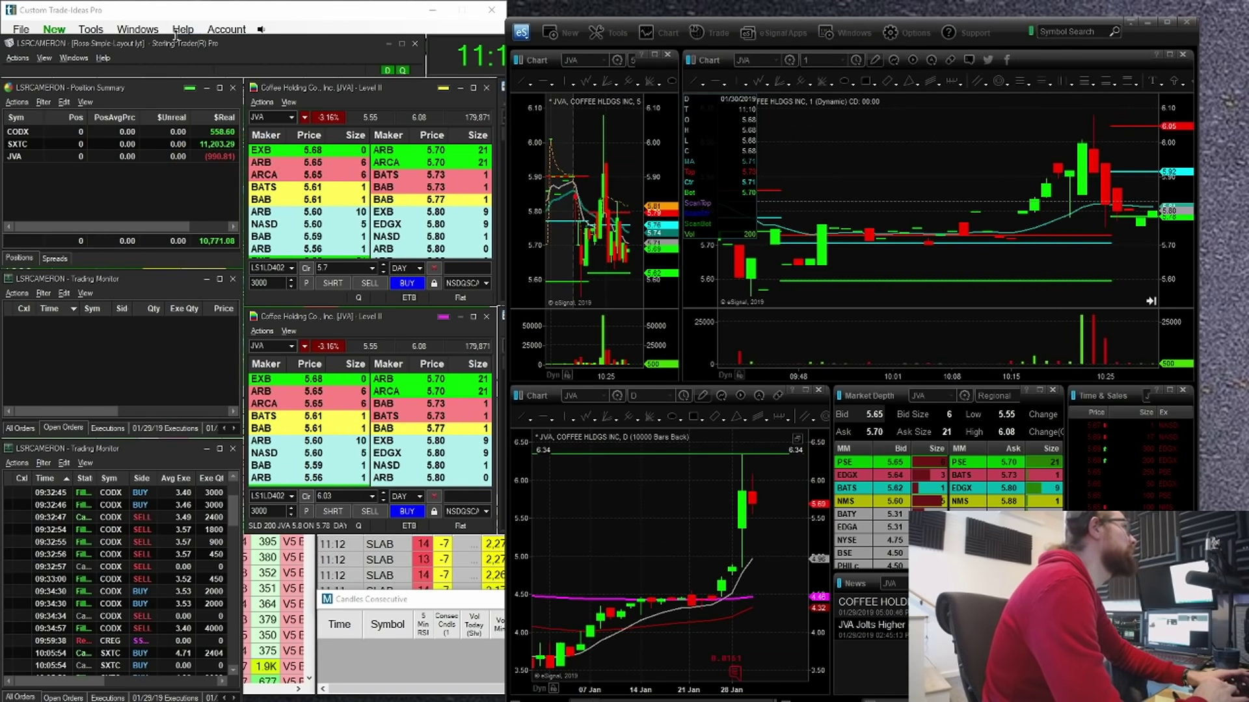
Move the Sterling Trader Pro window down to expose the High of Day Momo Scanner and find the 10:24 AM JVA alerts.
drag(174, 39, 166, 537)
drag(223, 73, 223, 354)
click(204, 65)
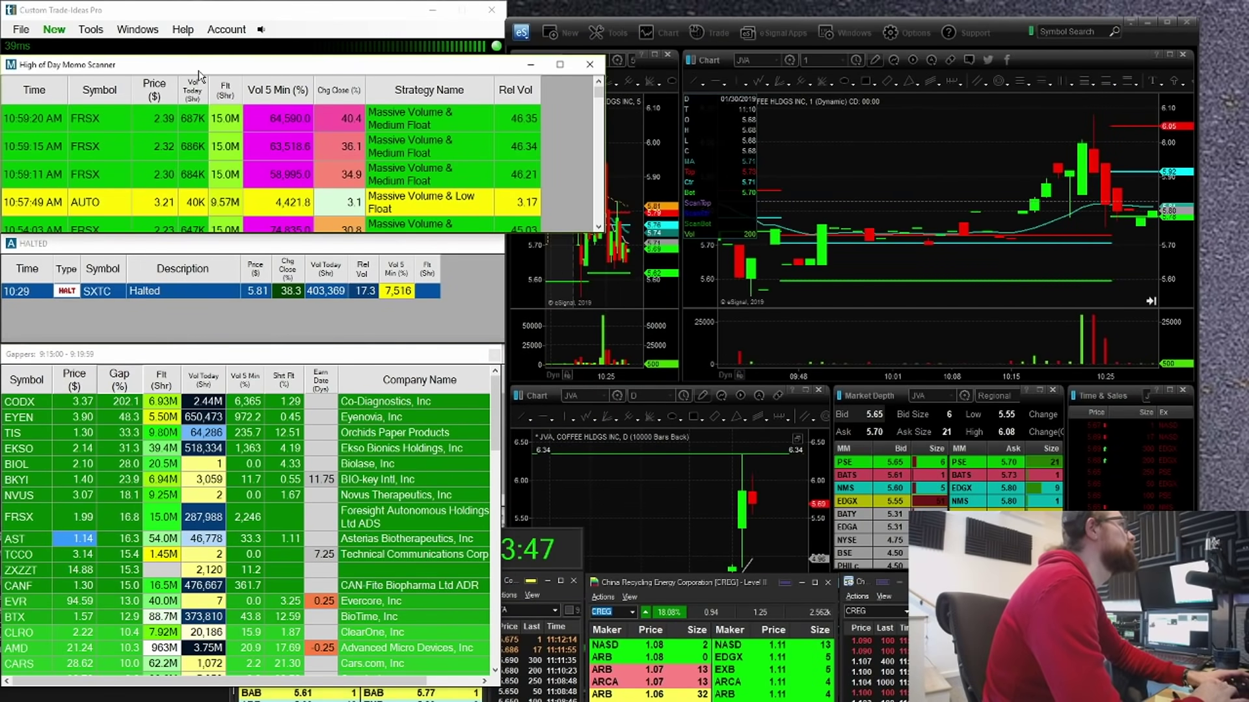
scroll(206, 148, down, 8)
scroll(204, 148, up, 1)
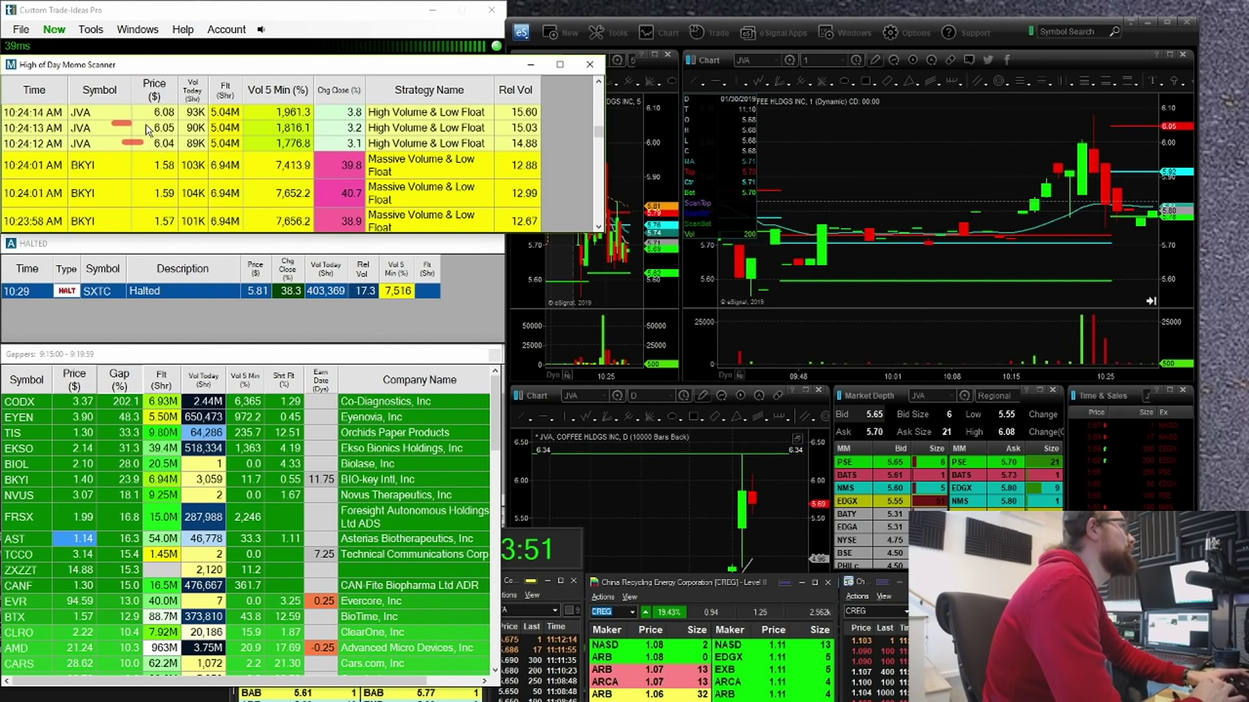
key(Escape)
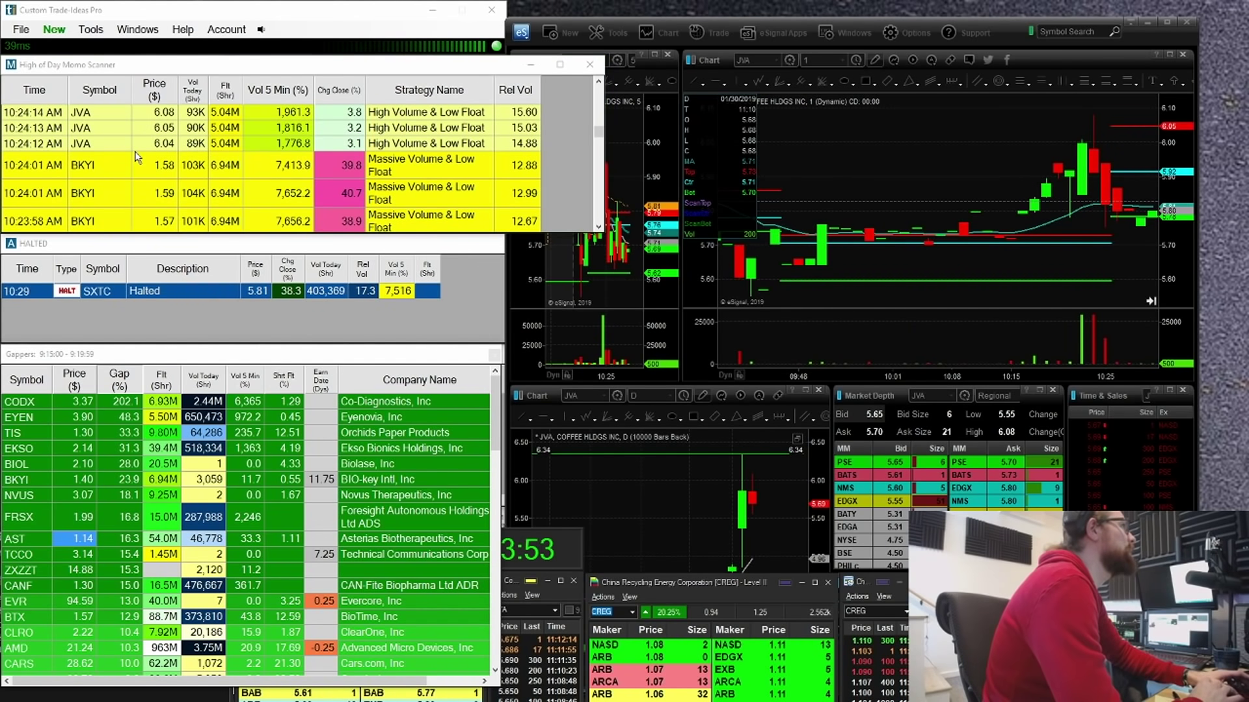
click(119, 149)
scroll(119, 149, up, 2)
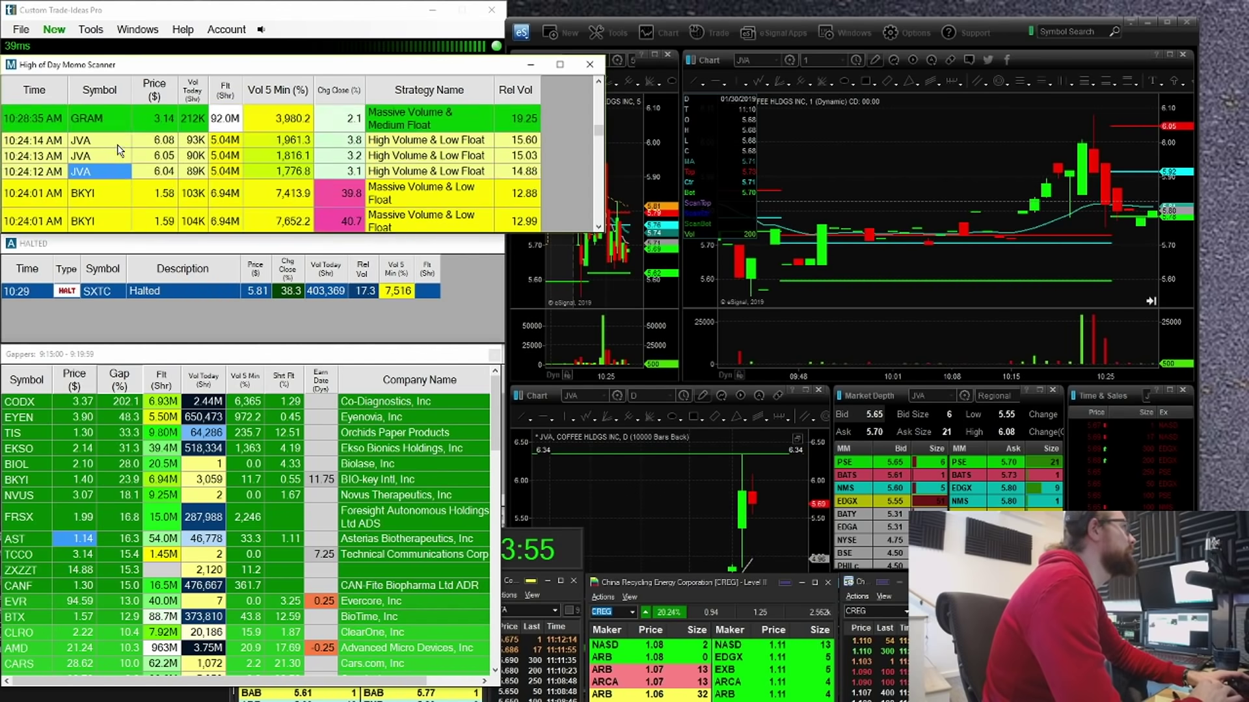
click(114, 140)
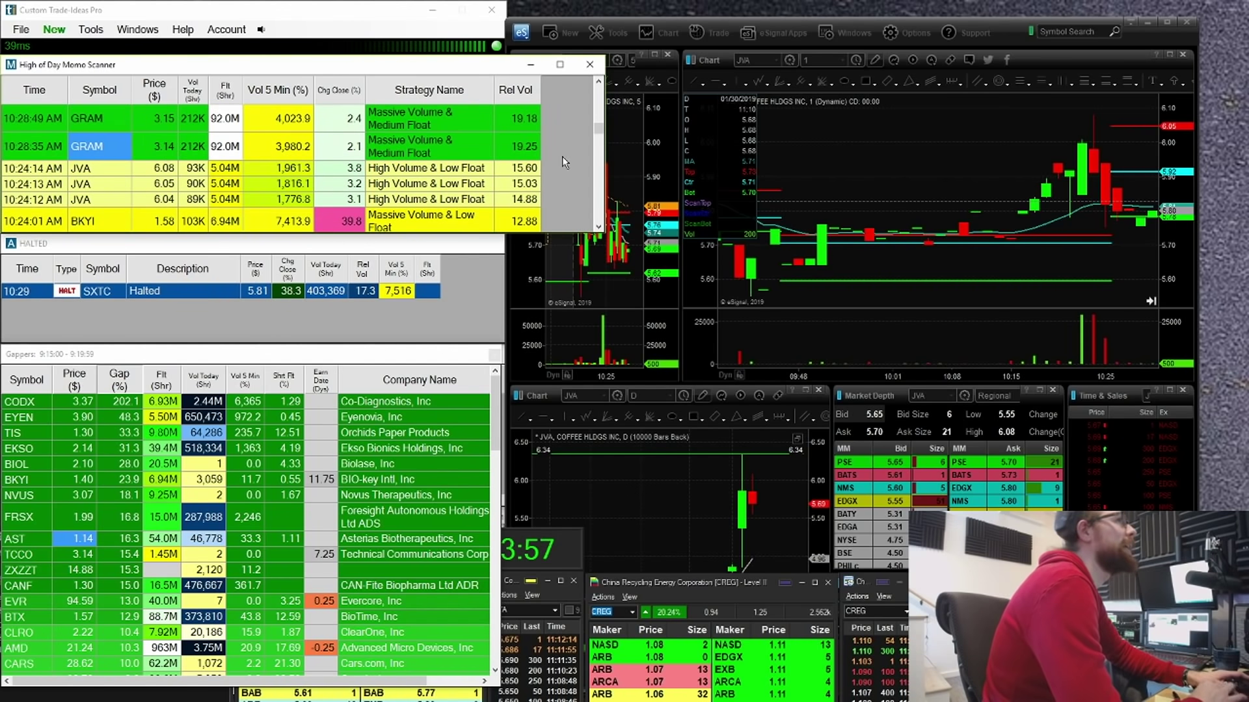
Mark the level near 5.90 in red on the JVA 1-minute chart and widen the 5-minute chart to show the morning session.
click(1099, 165)
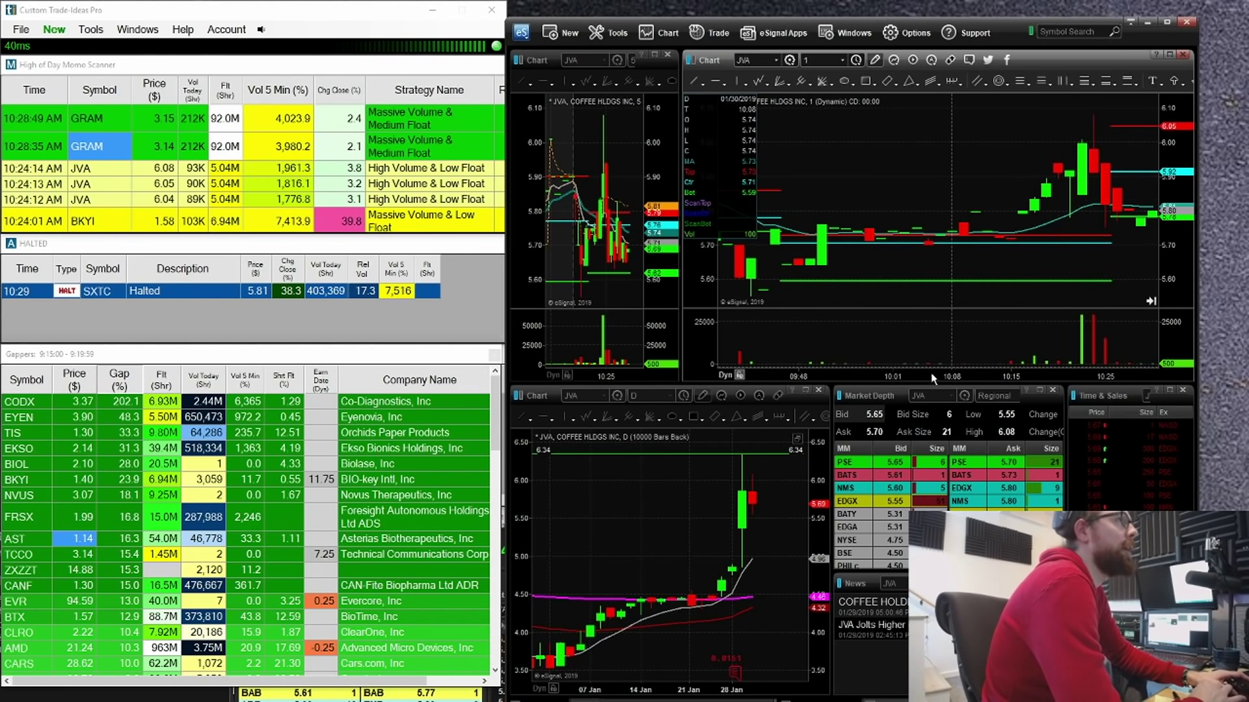
drag(926, 370, 914, 371)
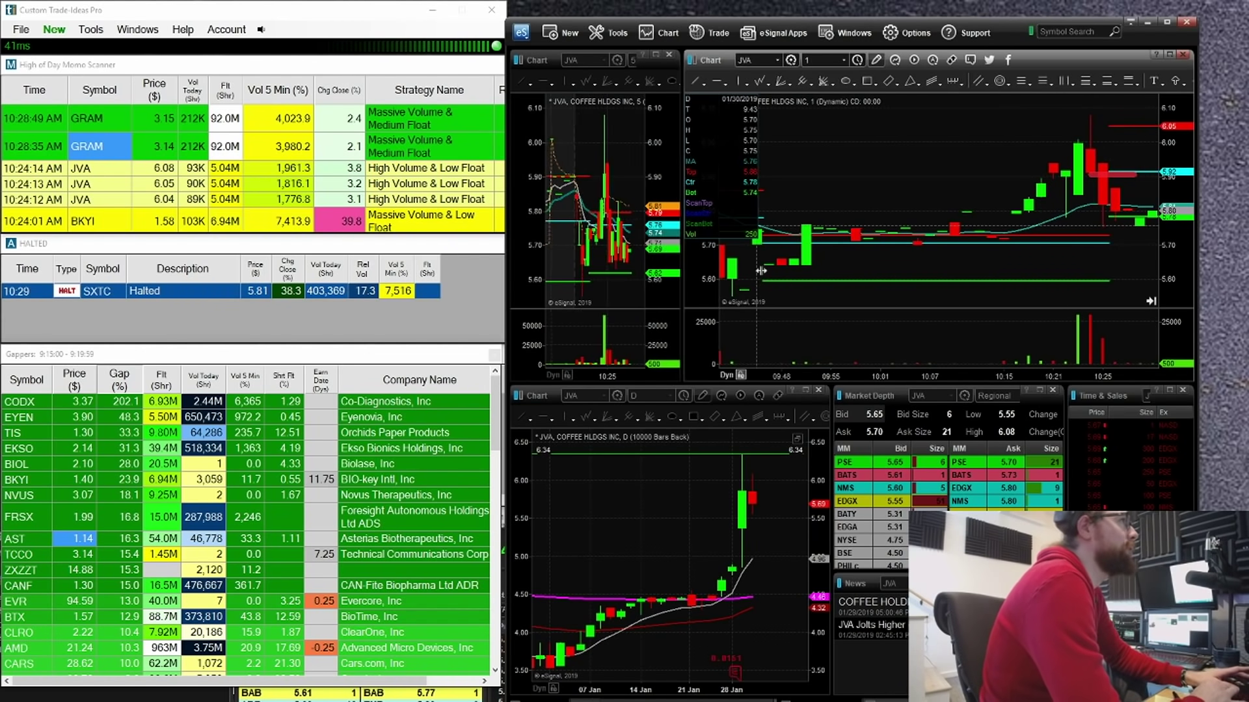
drag(681, 306, 871, 306)
drag(777, 376, 600, 358)
drag(645, 272, 735, 272)
drag(650, 378, 719, 377)
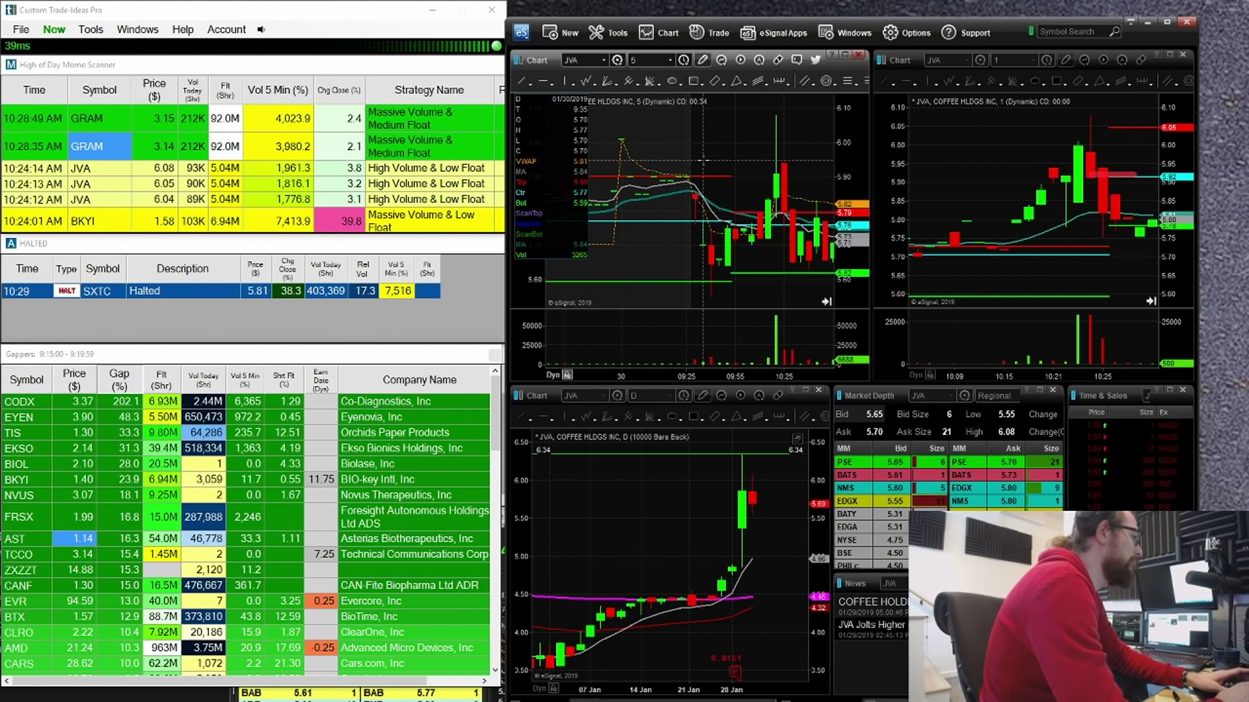
Load SXTC in the linked 5-minute, 1-minute and daily charts.
text(XTC)
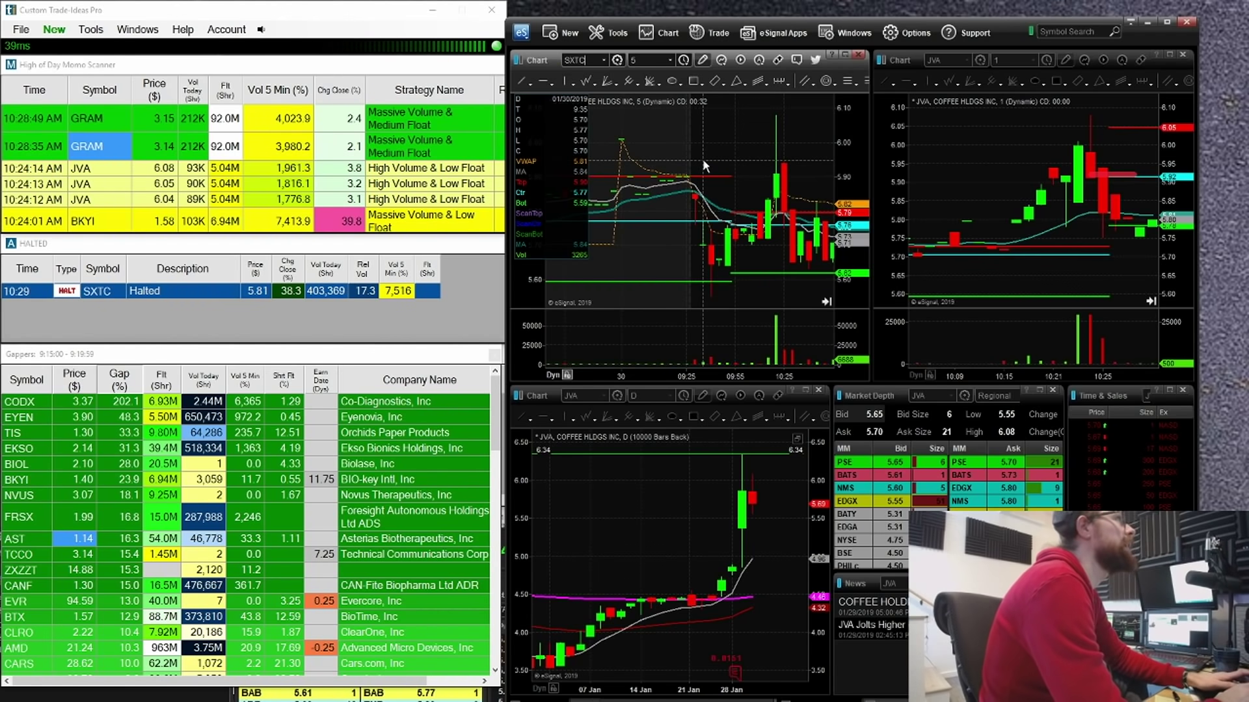
key(Return)
click(950, 338)
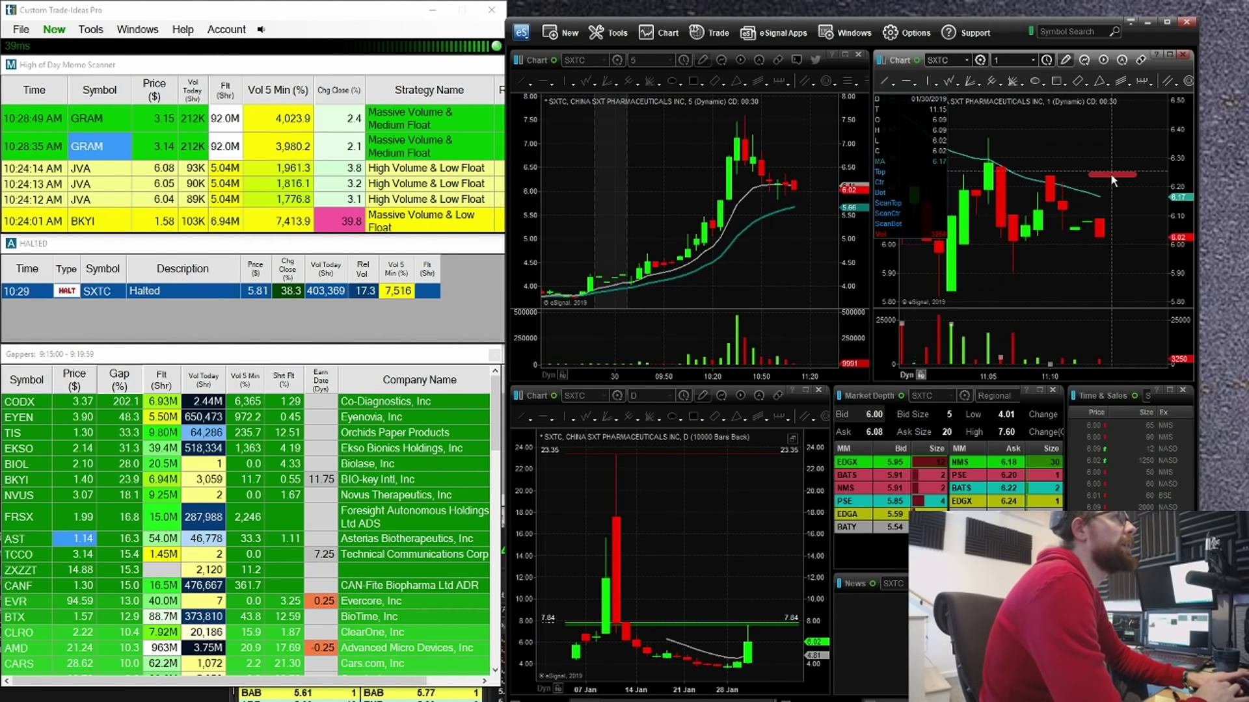
Mark SXTC's rise after the 09:30 open on the 5-minute chart in red, clear it, and examine the early-January daily candles.
drag(653, 315, 855, 331)
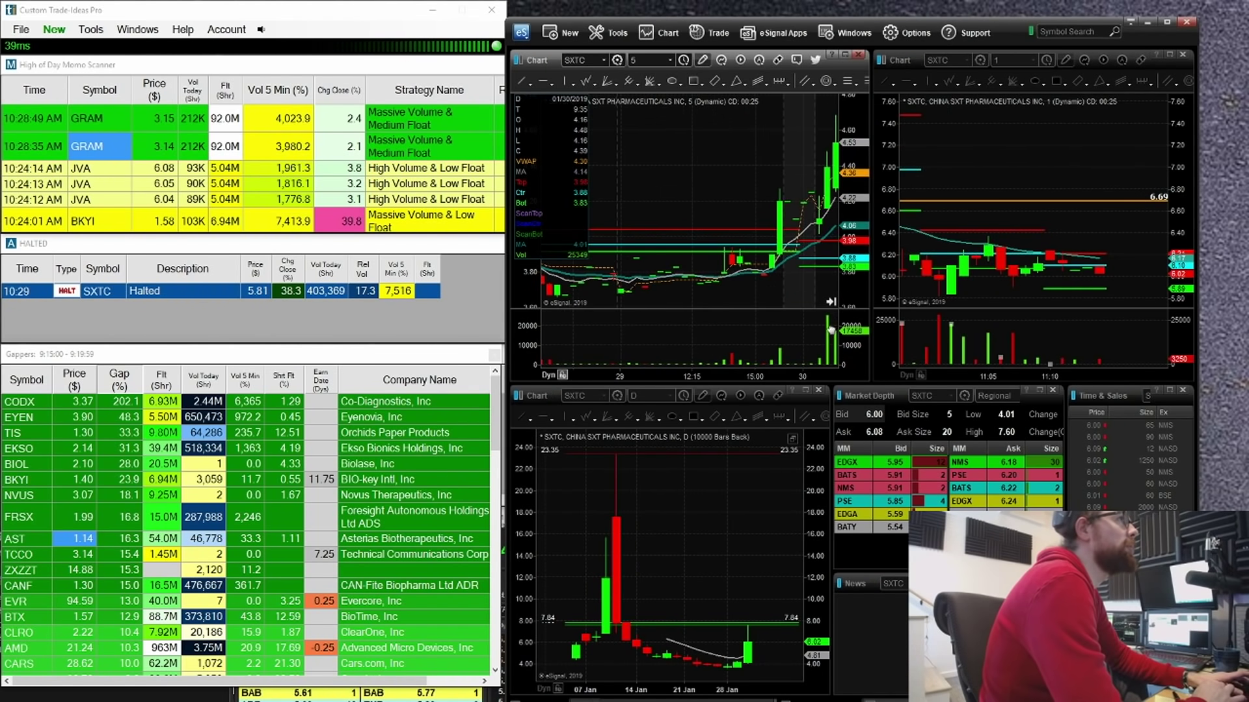
scroll(783, 382, up, 3)
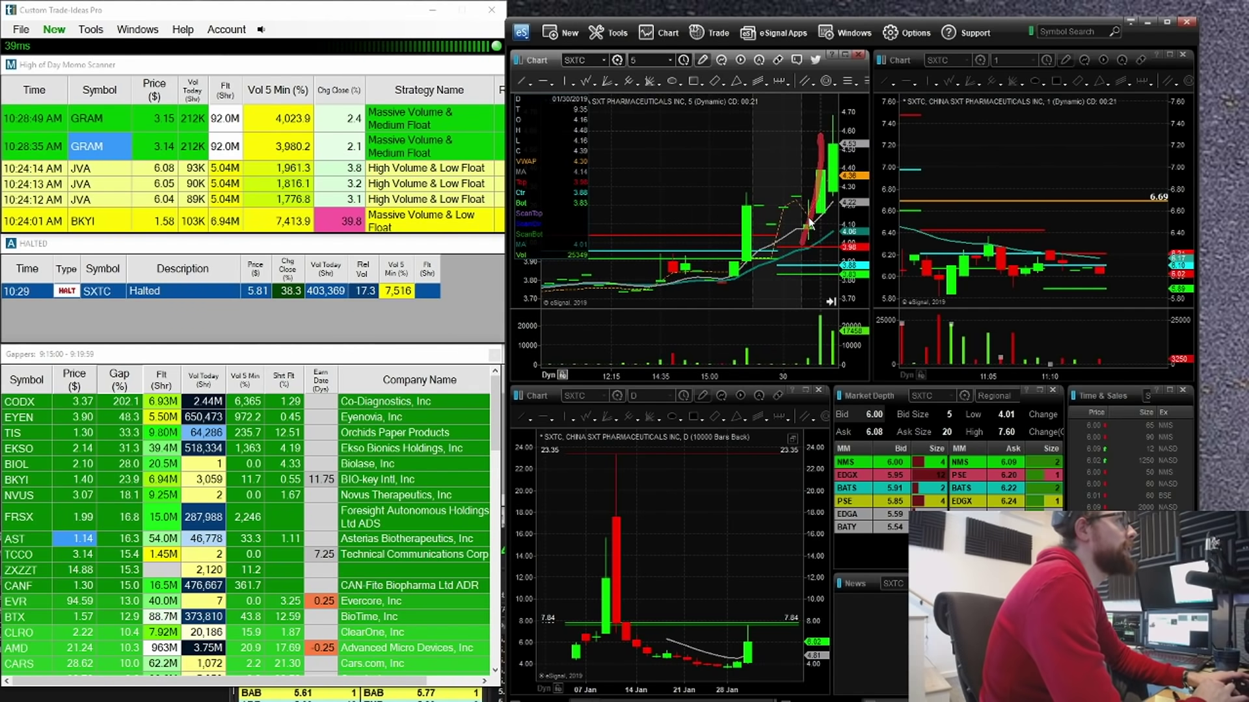
key(Escape)
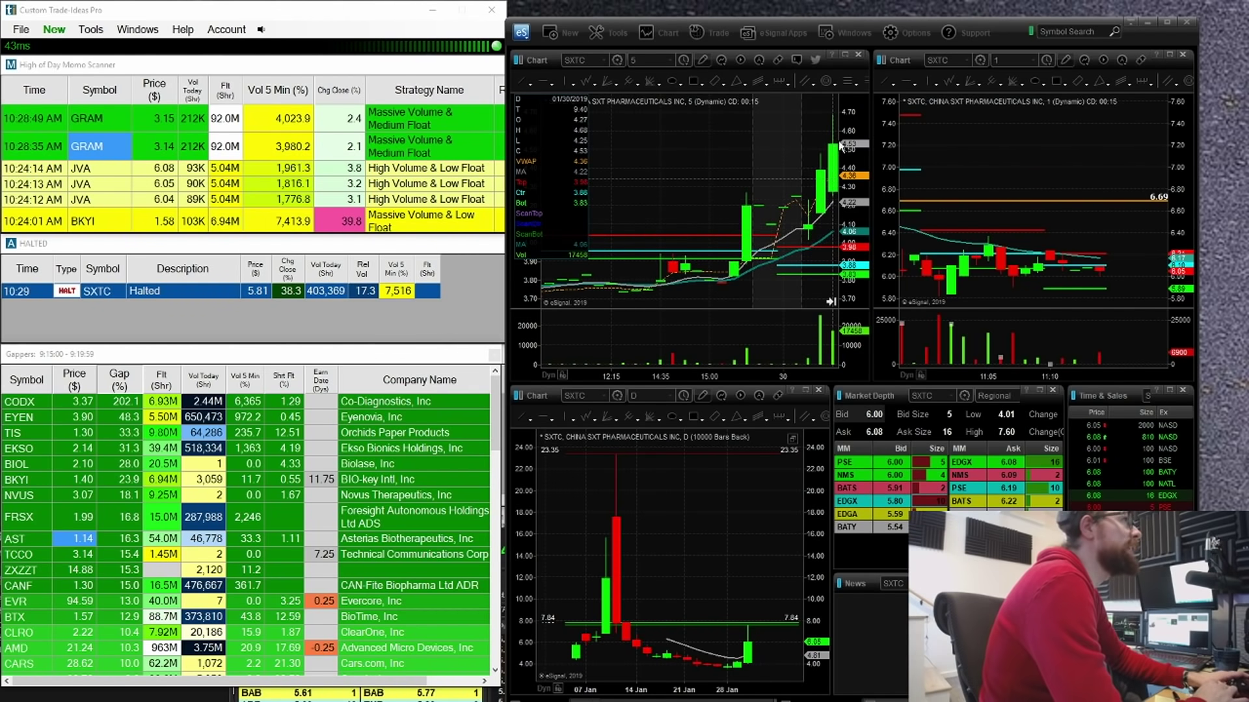
click(688, 695)
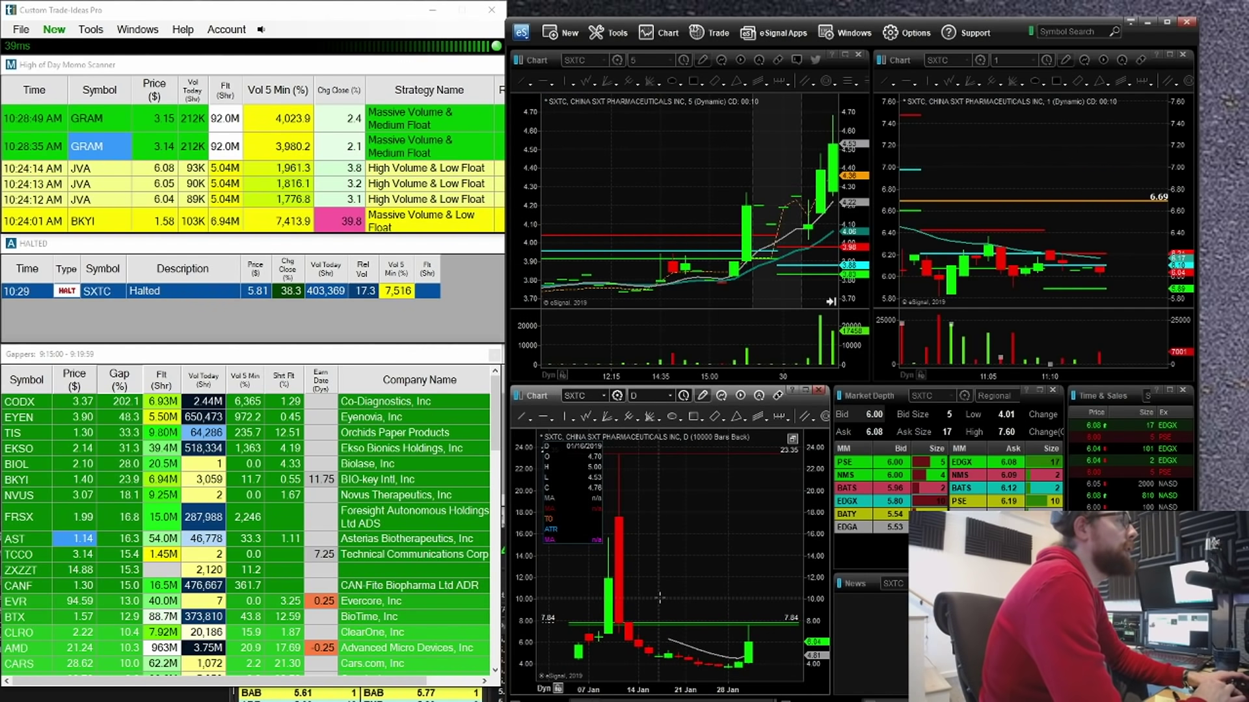
drag(660, 597, 684, 597)
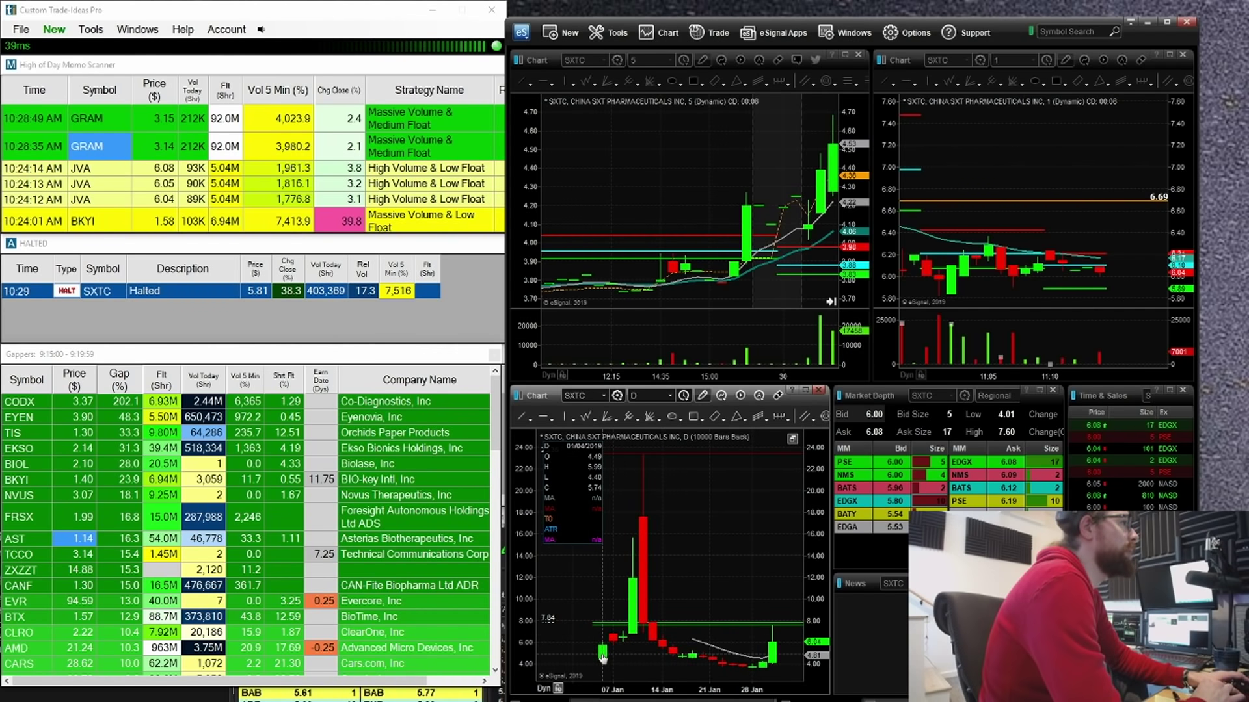
Load CREG in the linked charts and examine its move after 09:30 on the 5-minute chart.
click(650, 155)
text(cREG)
key(Return)
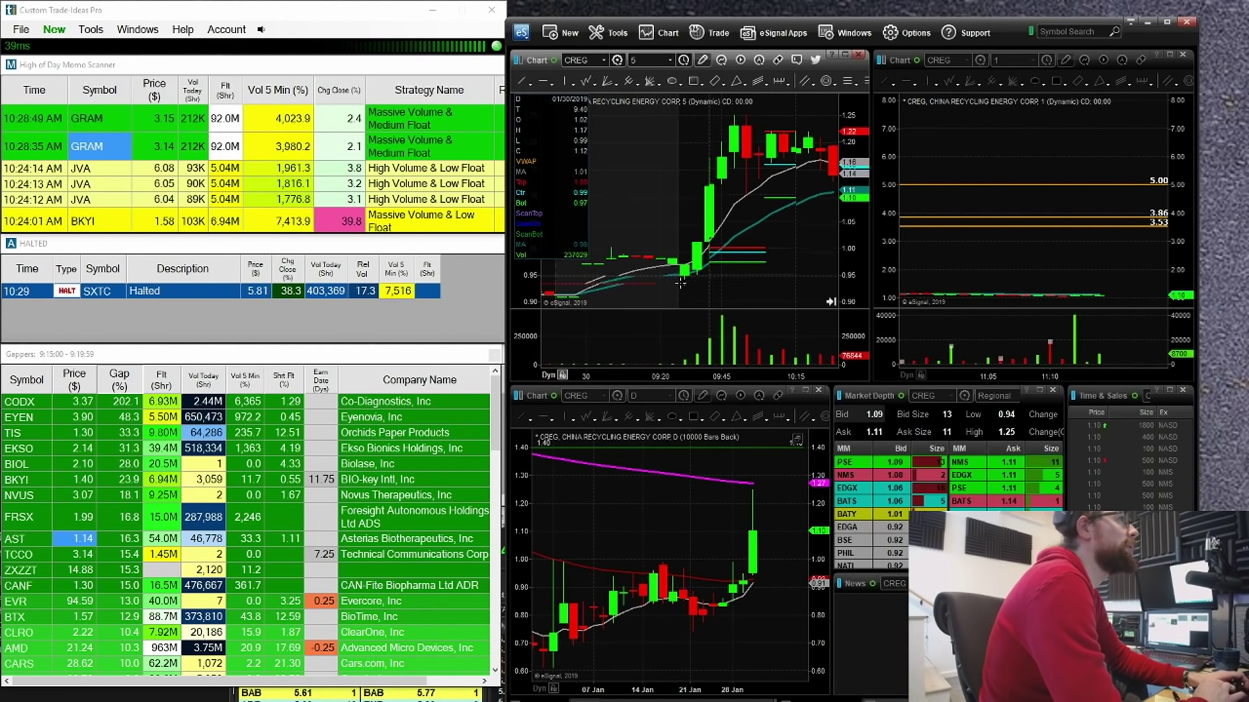
key(Escape)
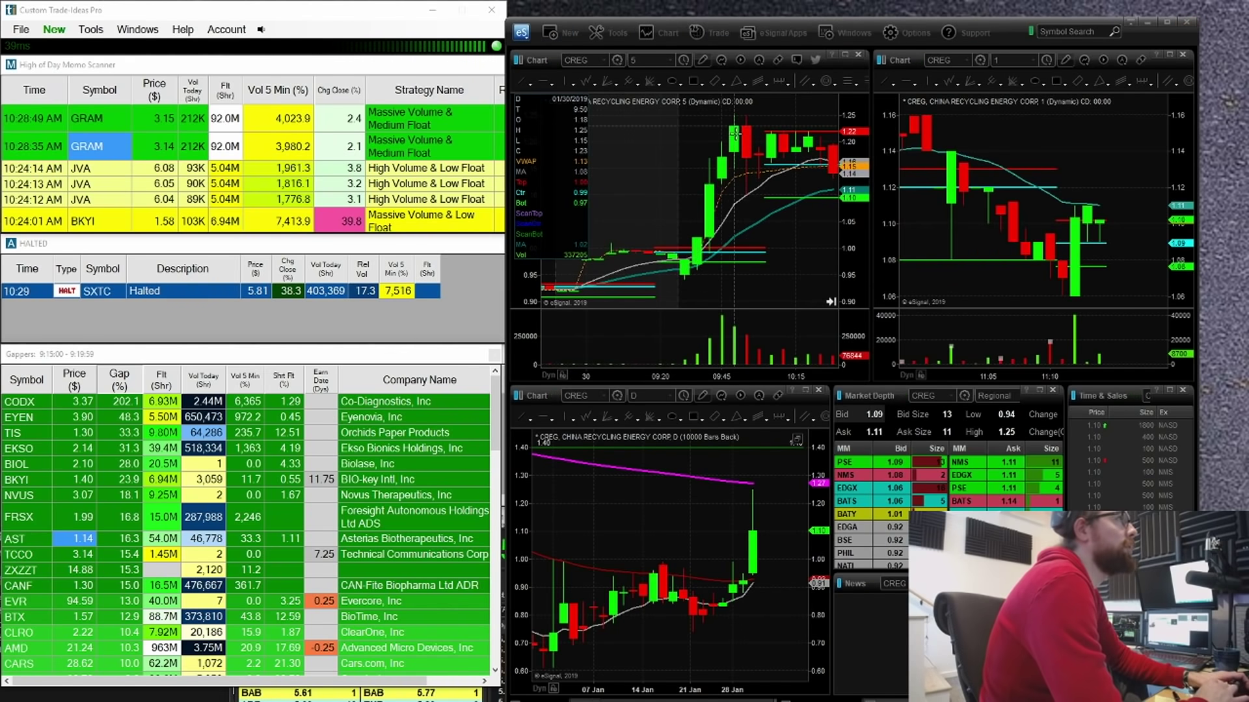
Load CCCL in the linked charts to examine its morning move.
click(698, 166)
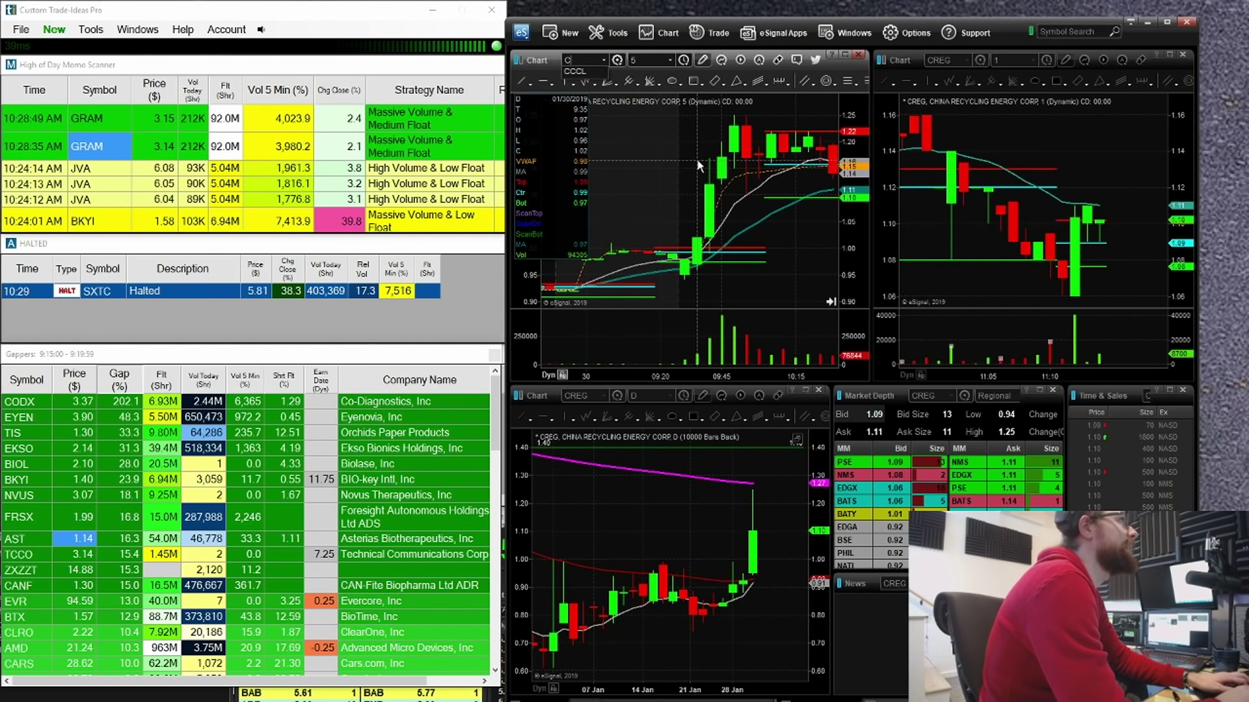
text(CCCL)
key(Return)
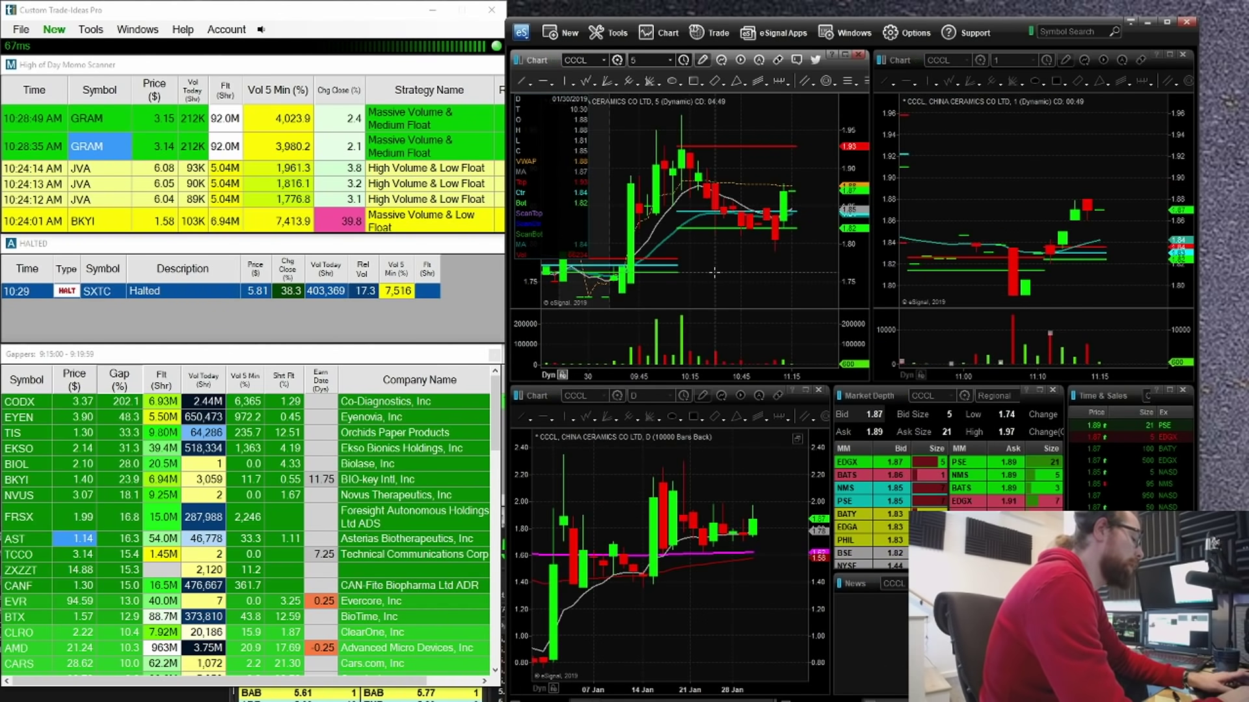
Switch the linked charts from CCCL back to SXTC.
text(SXC)
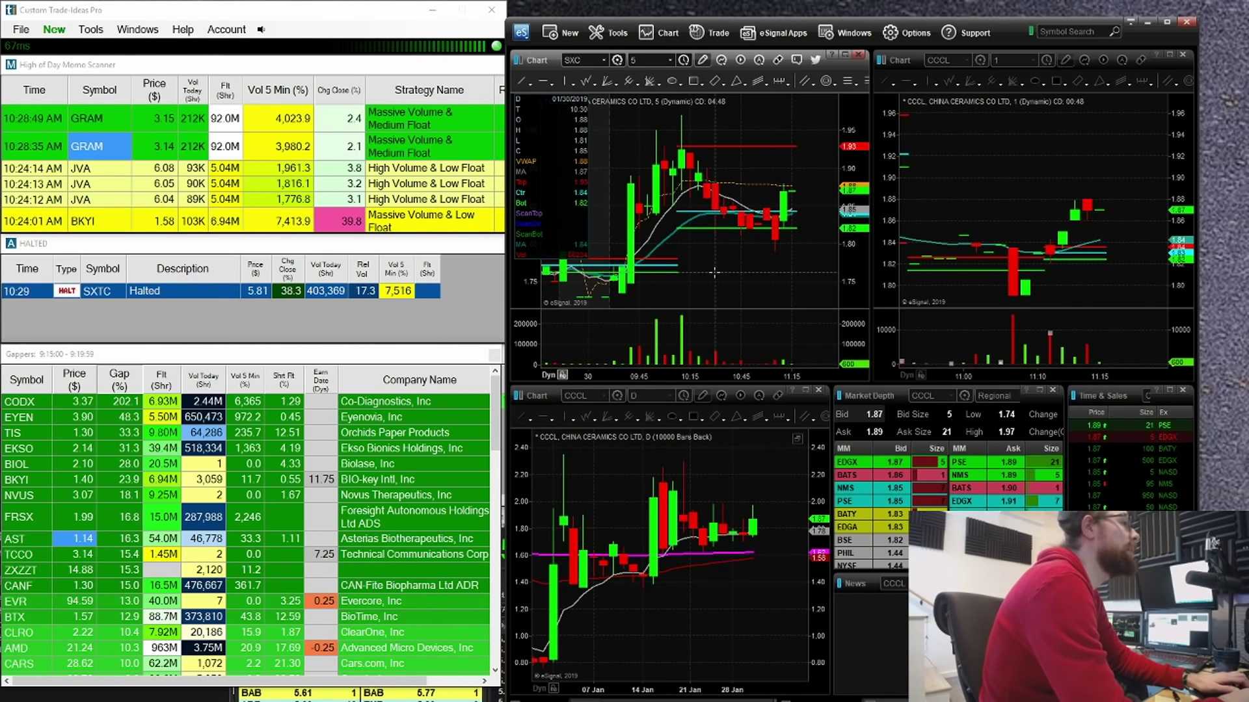
key(BackSpace)
text(TC)
key(Return)
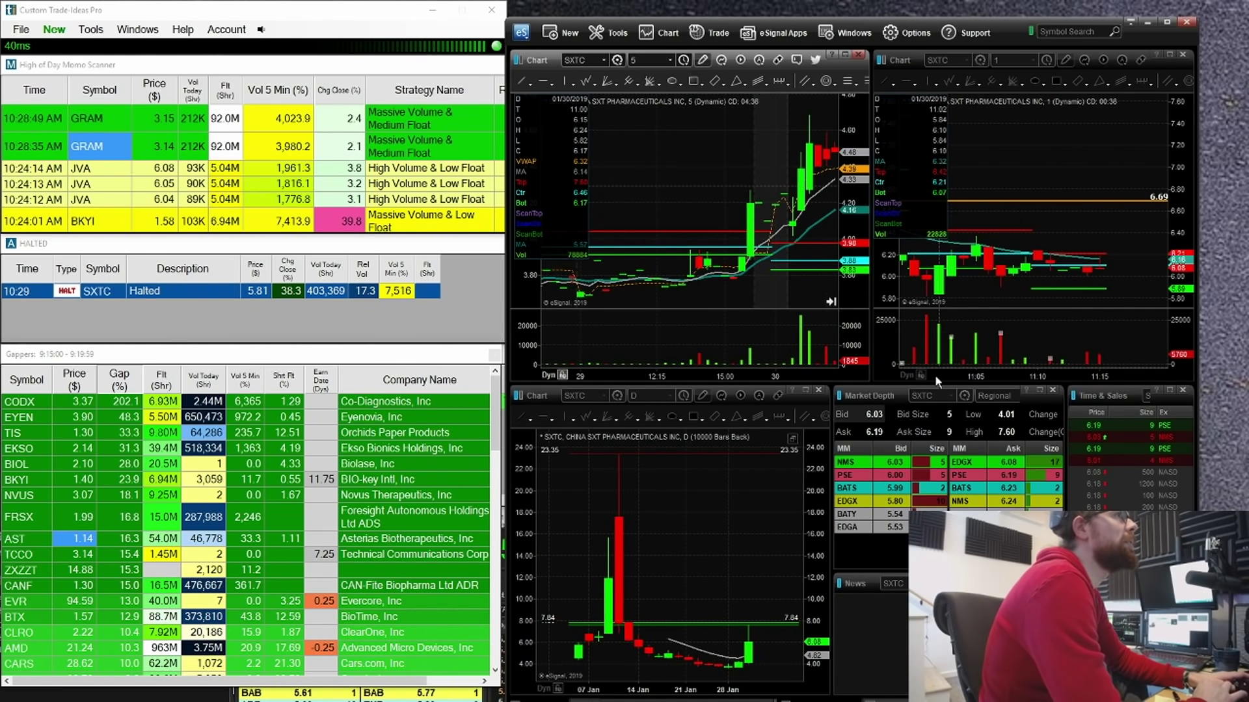
Draw a downward-sloping red line from the 09:42 high to the 10:05 breakout on the SXTC 1-minute chart.
drag(937, 377, 1132, 368)
drag(969, 290, 1135, 290)
drag(1052, 293, 1133, 291)
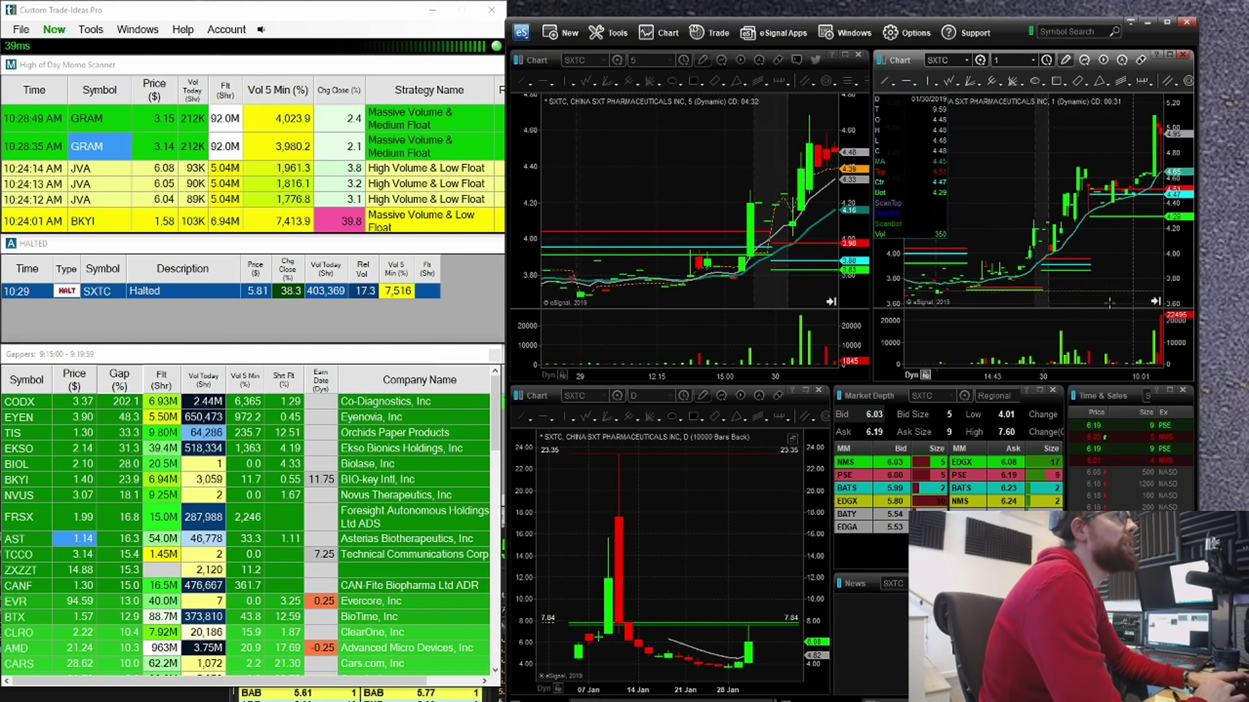
drag(1126, 375, 1076, 372)
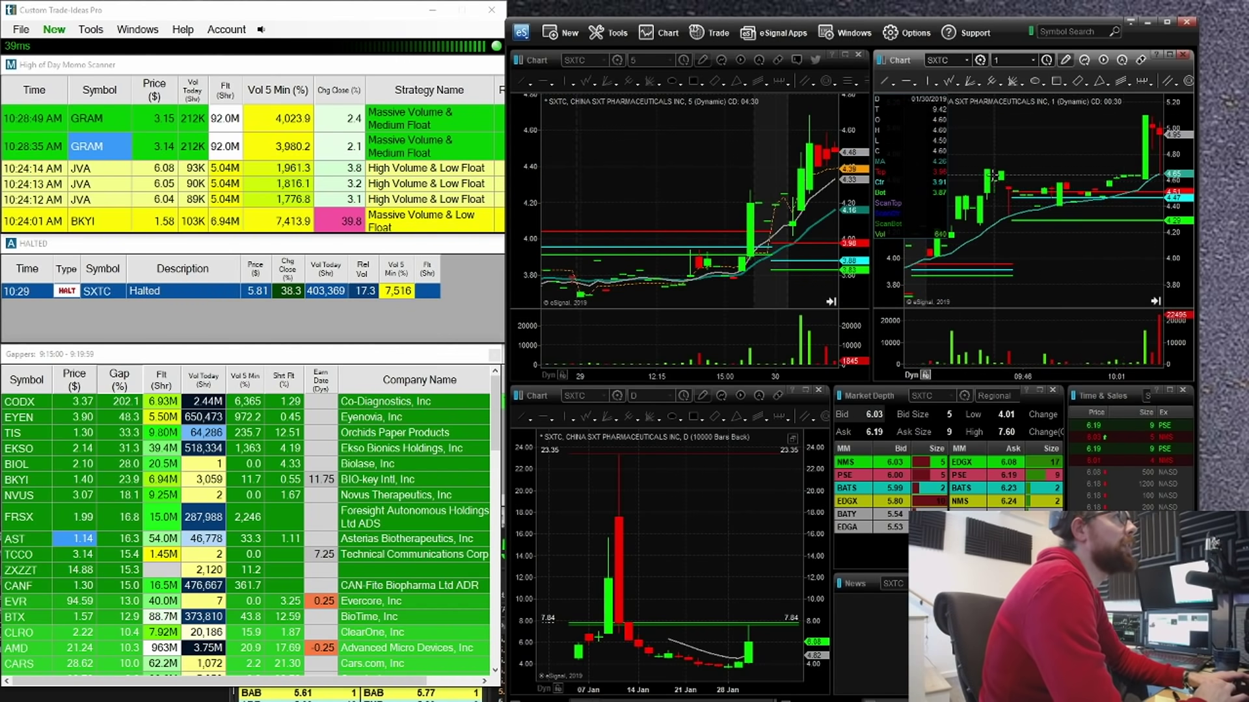
drag(975, 160, 1148, 184)
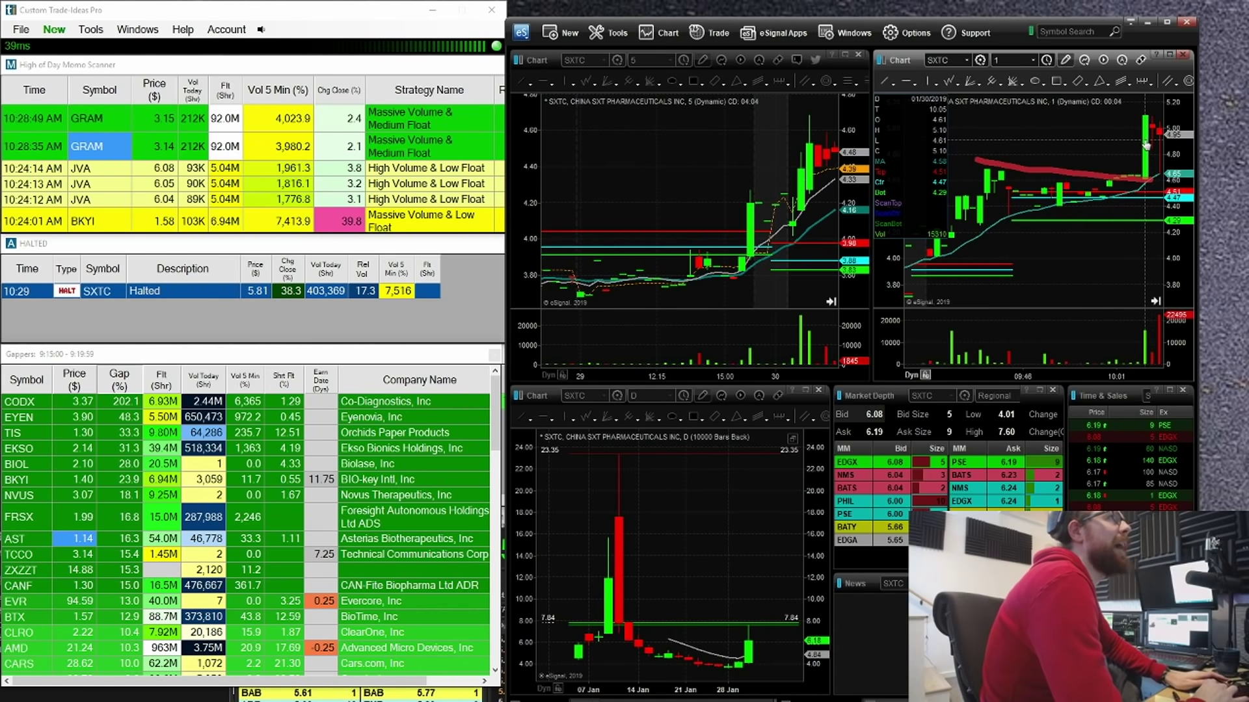
Mark SXTC's pullback after the 10:05 high on the 1-minute chart with red horizontal lines, an arc and an upward stroke.
drag(1145, 143, 1092, 145)
drag(1174, 141, 1176, 158)
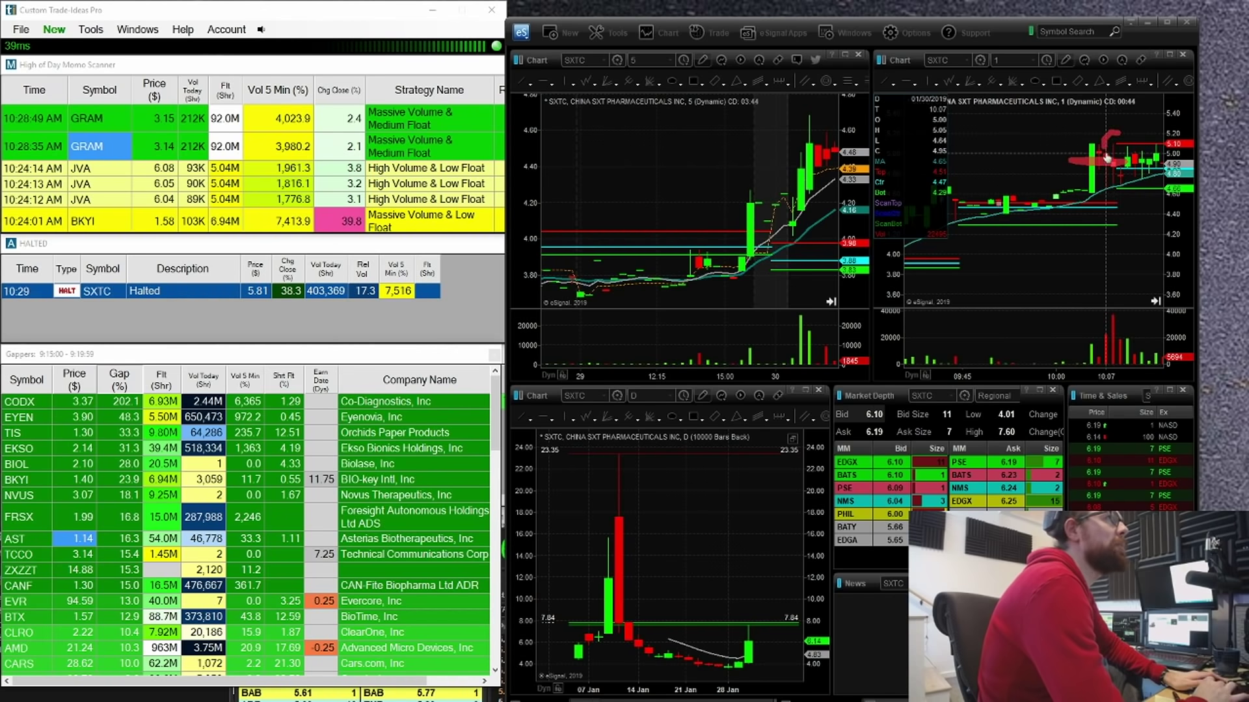
mouse_move(1113, 136)
mouse_down()
mouse_move(1123, 147)
mouse_move(1114, 154)
mouse_up()
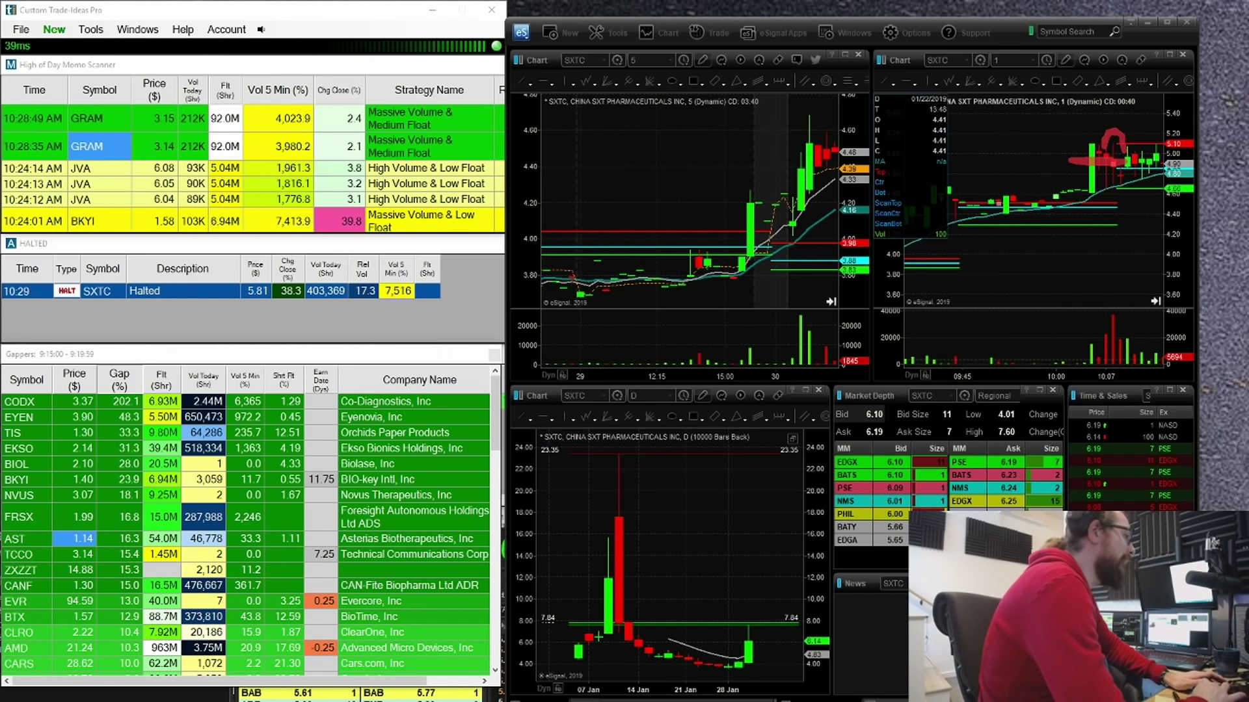
key(alt+Tab)
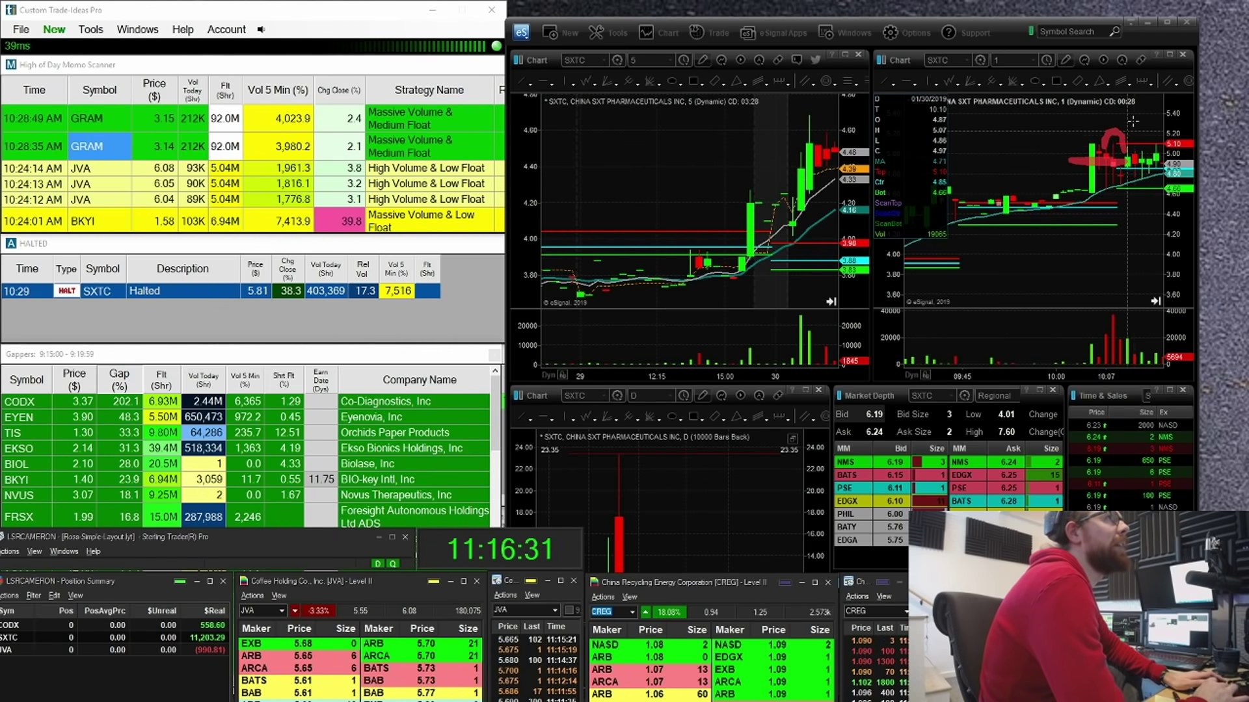
drag(1127, 146, 1143, 120)
drag(1078, 143, 1130, 142)
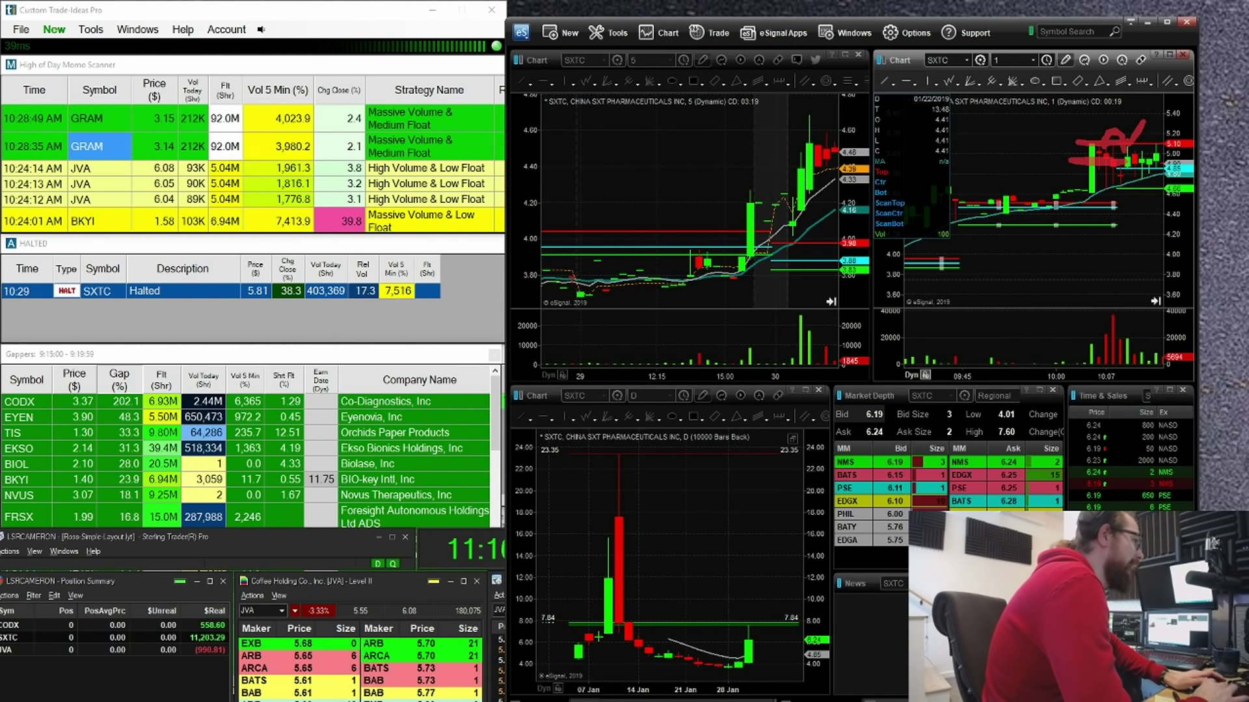
Underline SXTC's consolidation lows in red and mark the retest of the 10:05 high on the 1-minute chart.
key(alt+Tab)
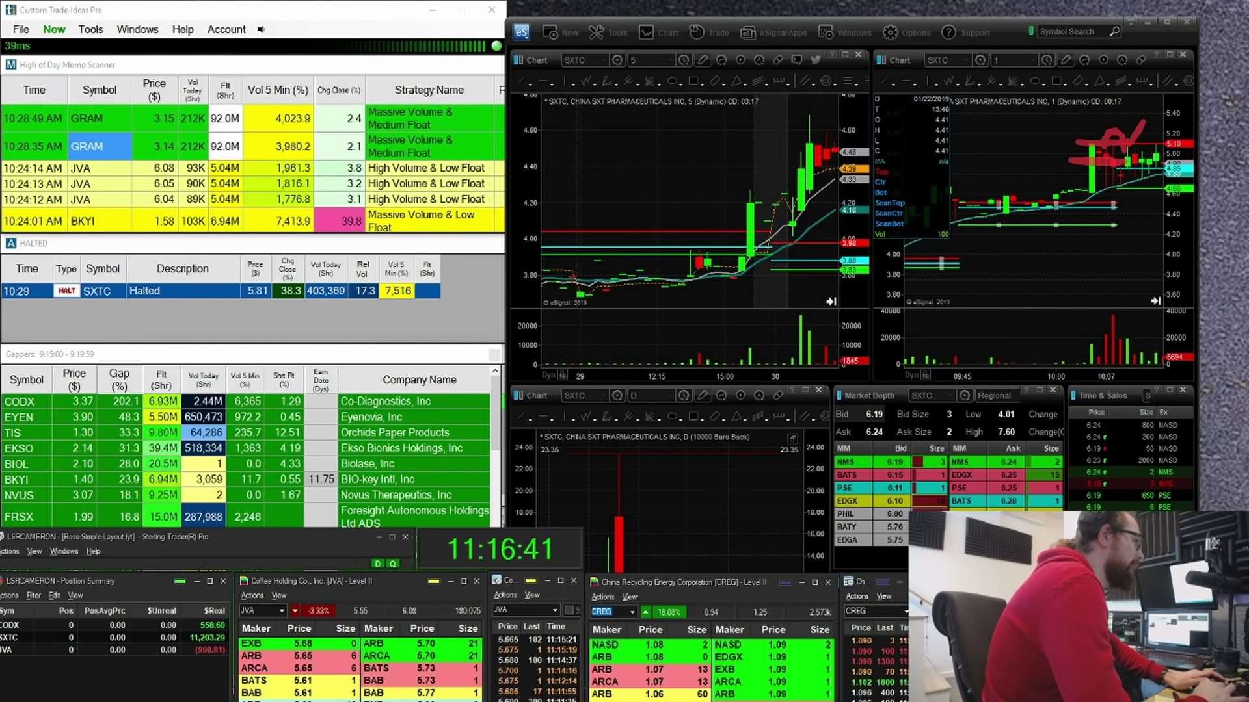
click(1120, 186)
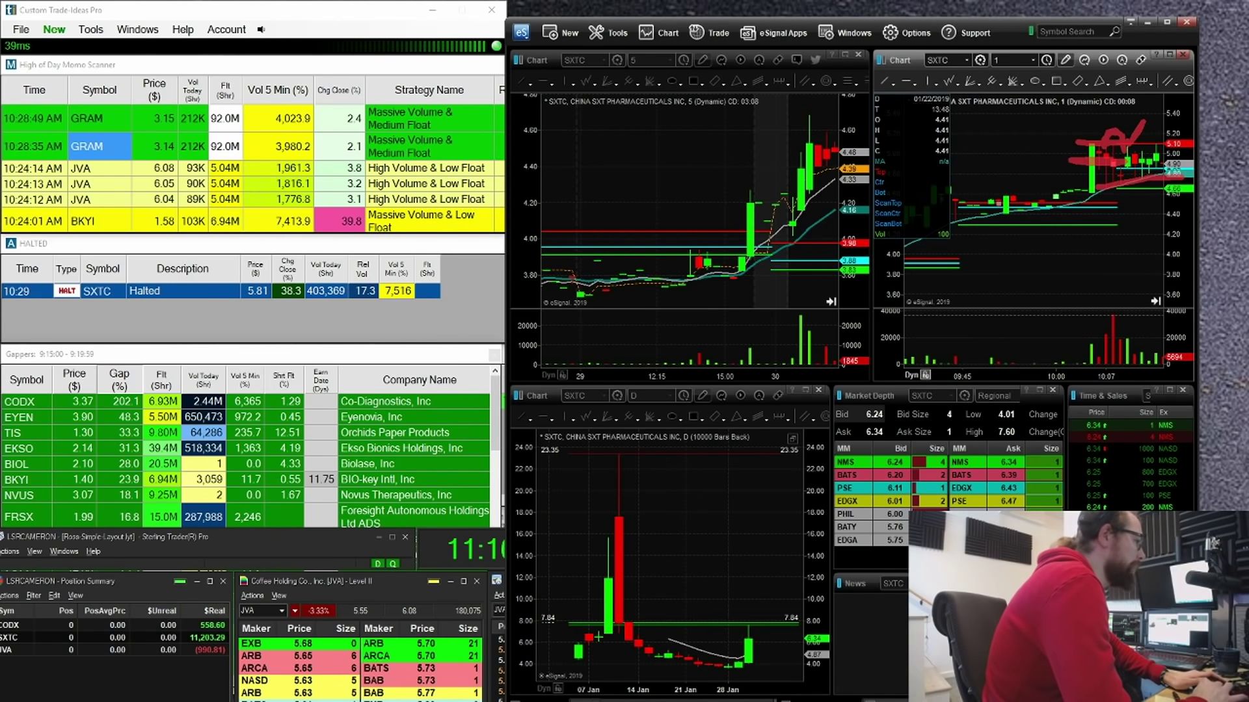
key(alt+Tab)
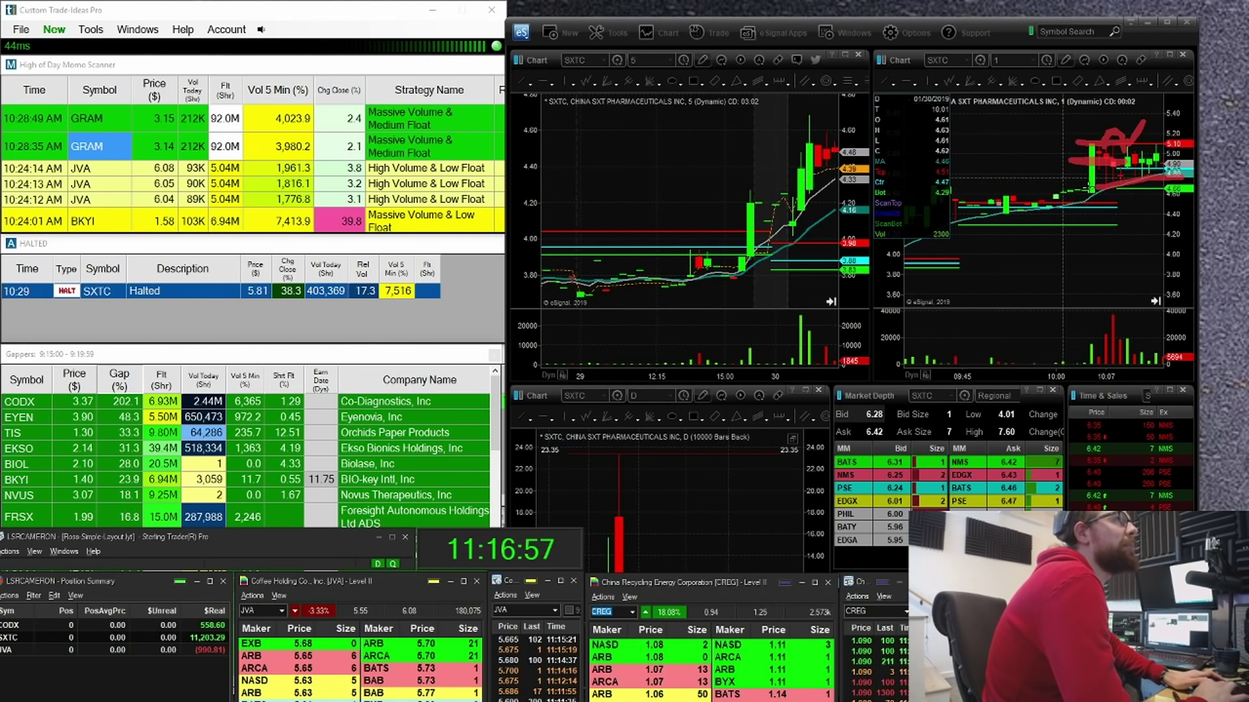
click(1078, 215)
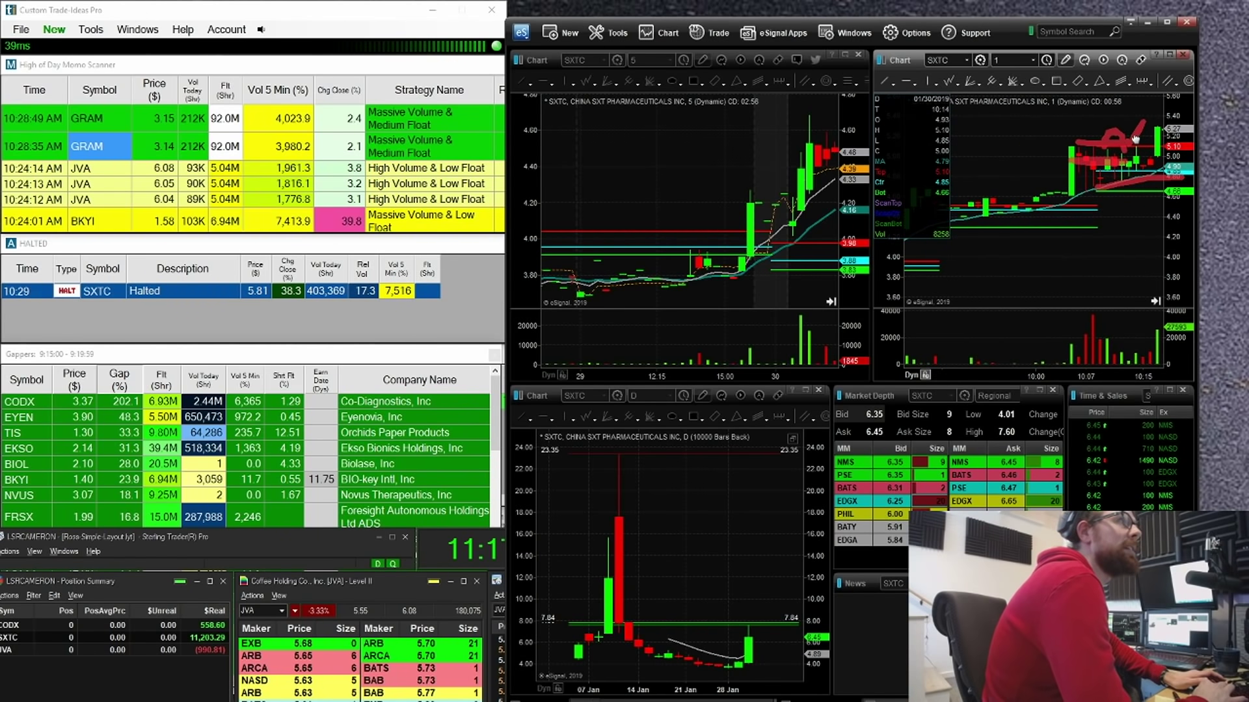
mouse_move(1135, 139)
mouse_down()
mouse_move(1152, 122)
mouse_move(1170, 144)
mouse_move(1129, 139)
mouse_up()
key(Escape)
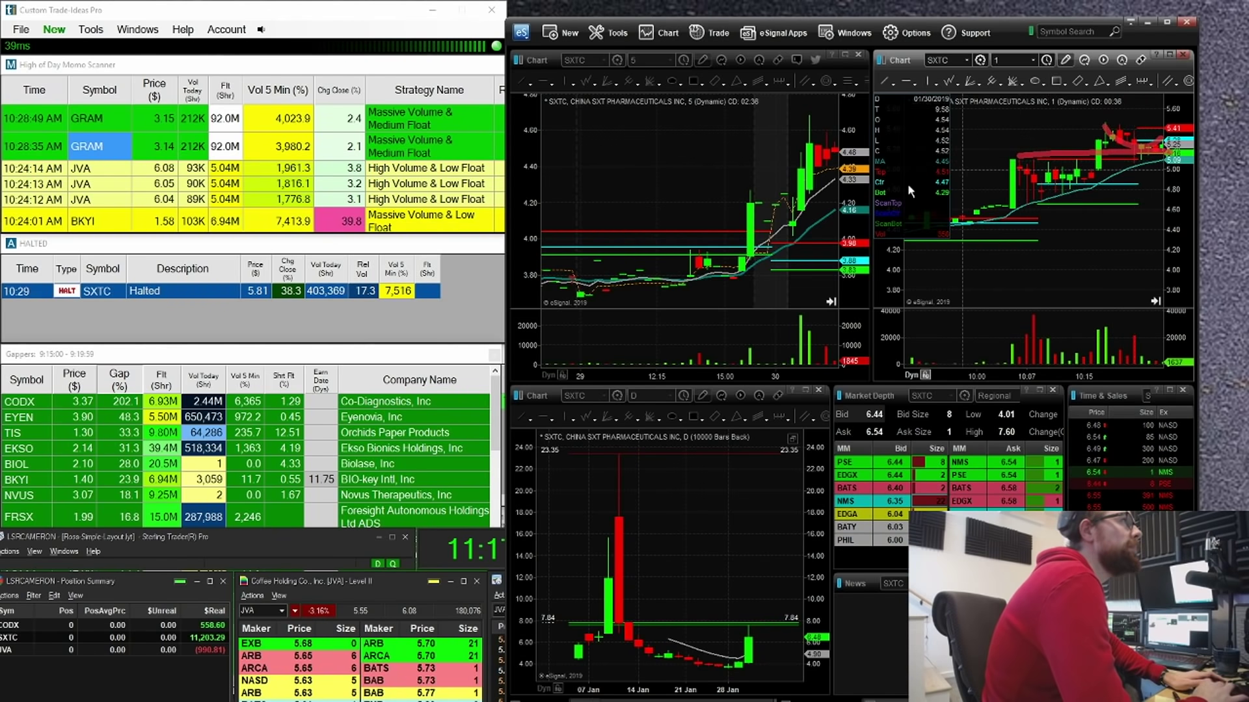
Mark the latest breakout candle's high, the 10:05 high and the pullback before the breakout in red on the SXTC 1-minute chart.
drag(779, 219, 746, 224)
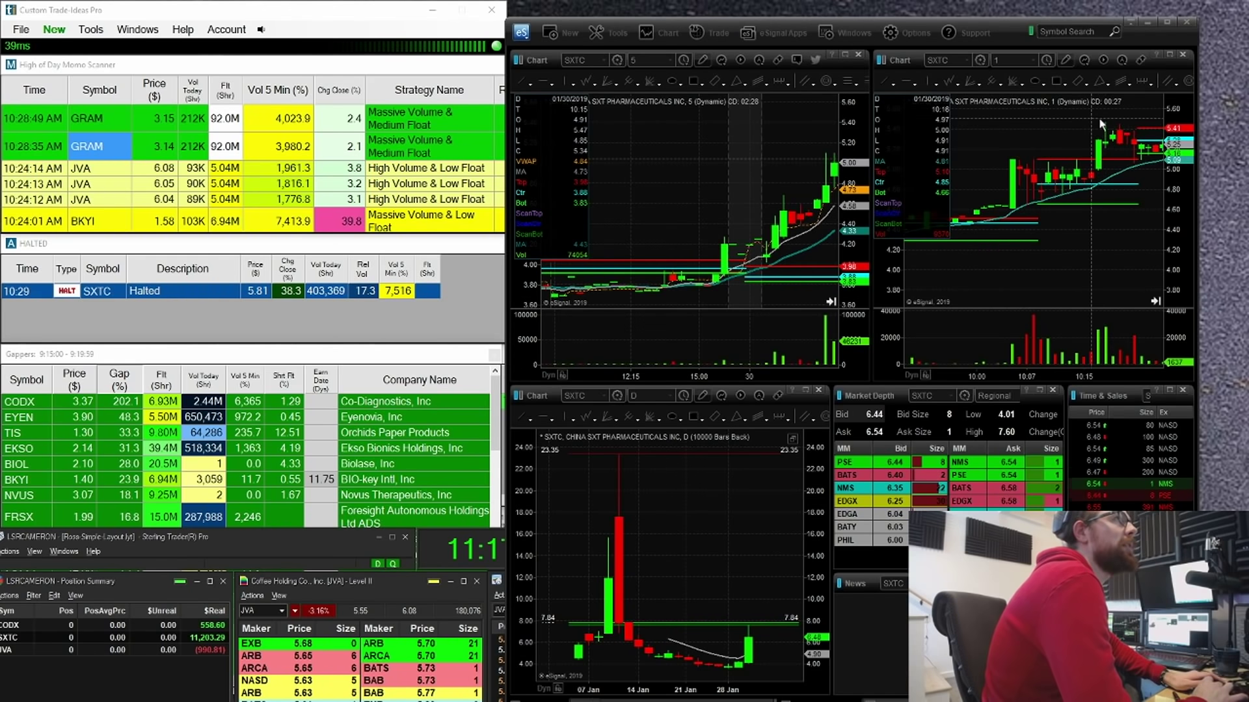
click(1148, 138)
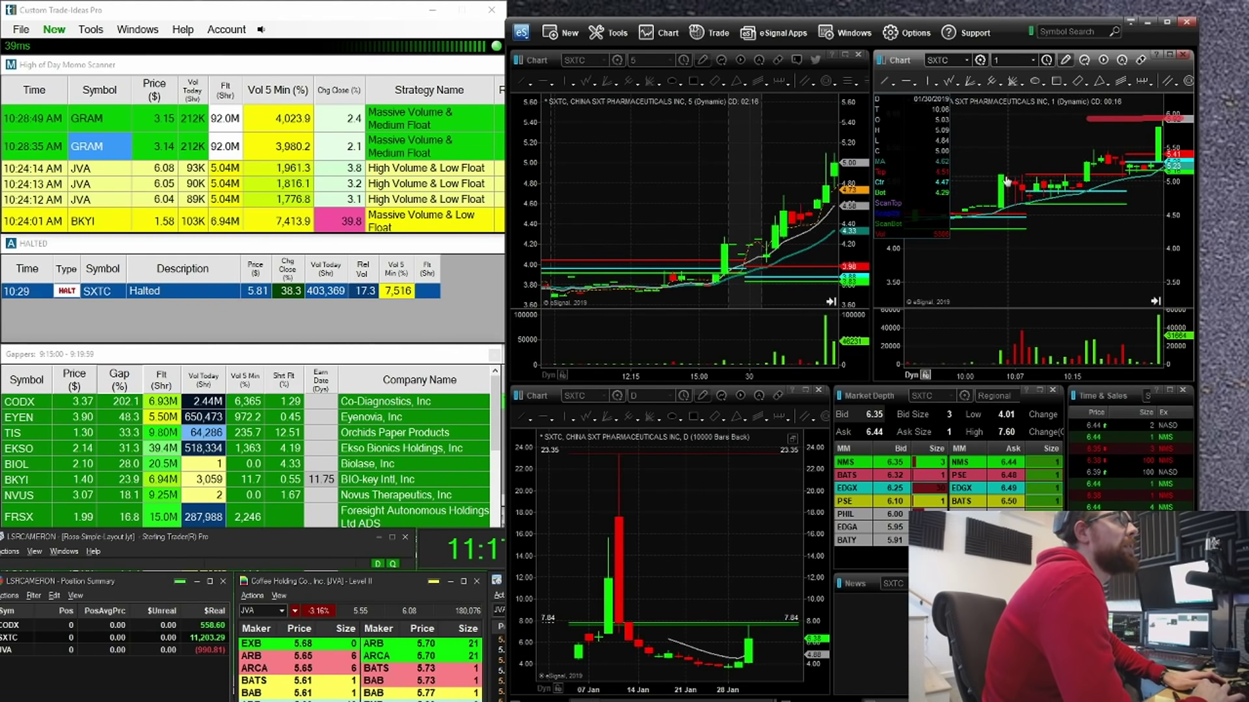
drag(1016, 175, 1151, 156)
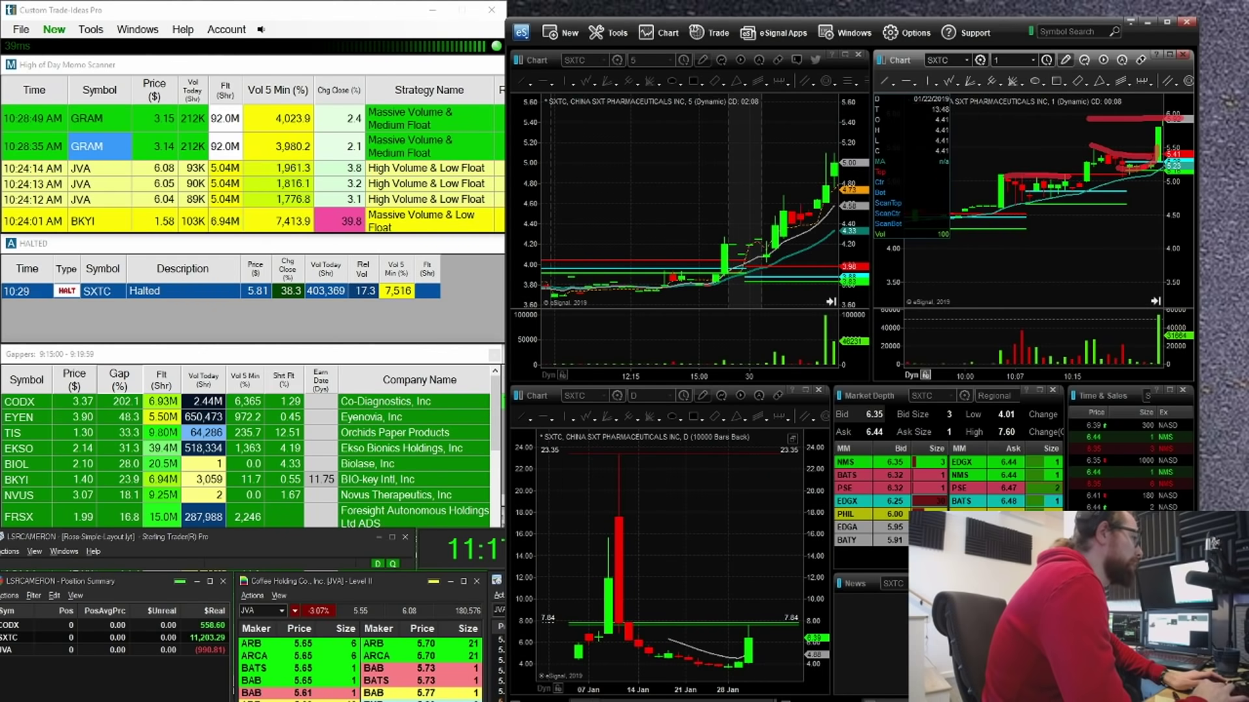
key(alt+Tab)
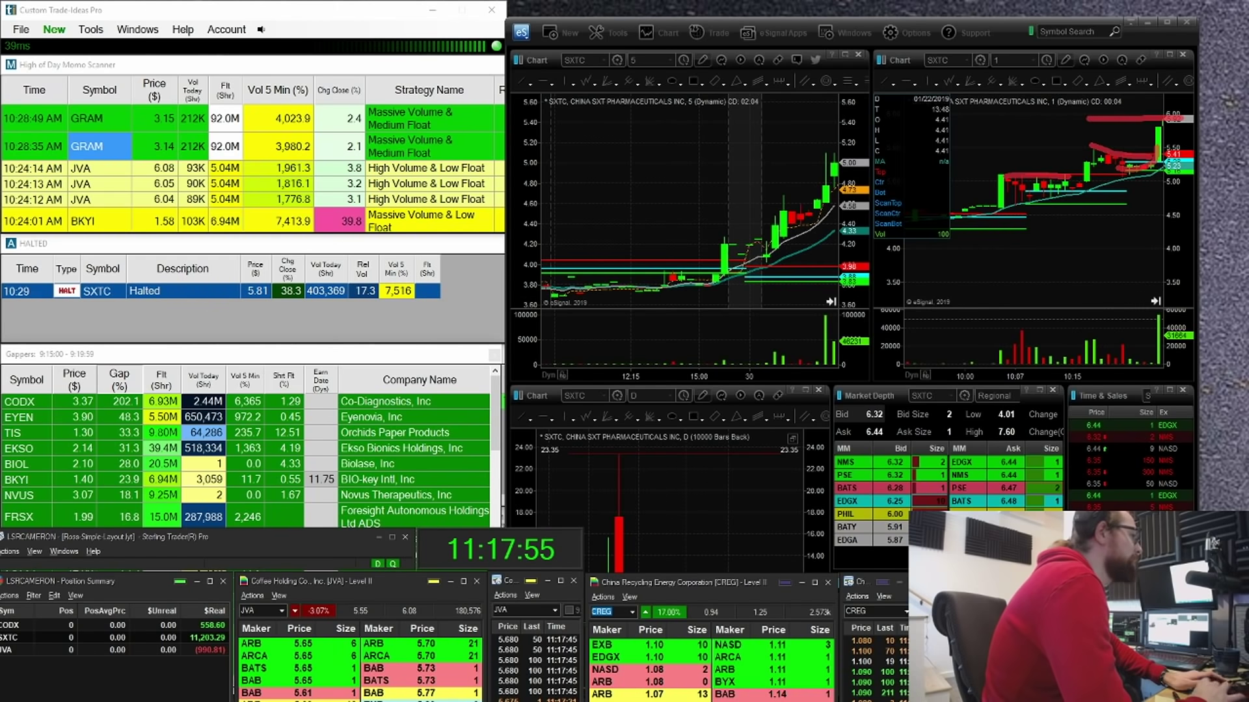
Advance the SXTC 1-minute chart past 10:32, trace the steep rise from the consolidation in red and clear the marking.
click(1160, 154)
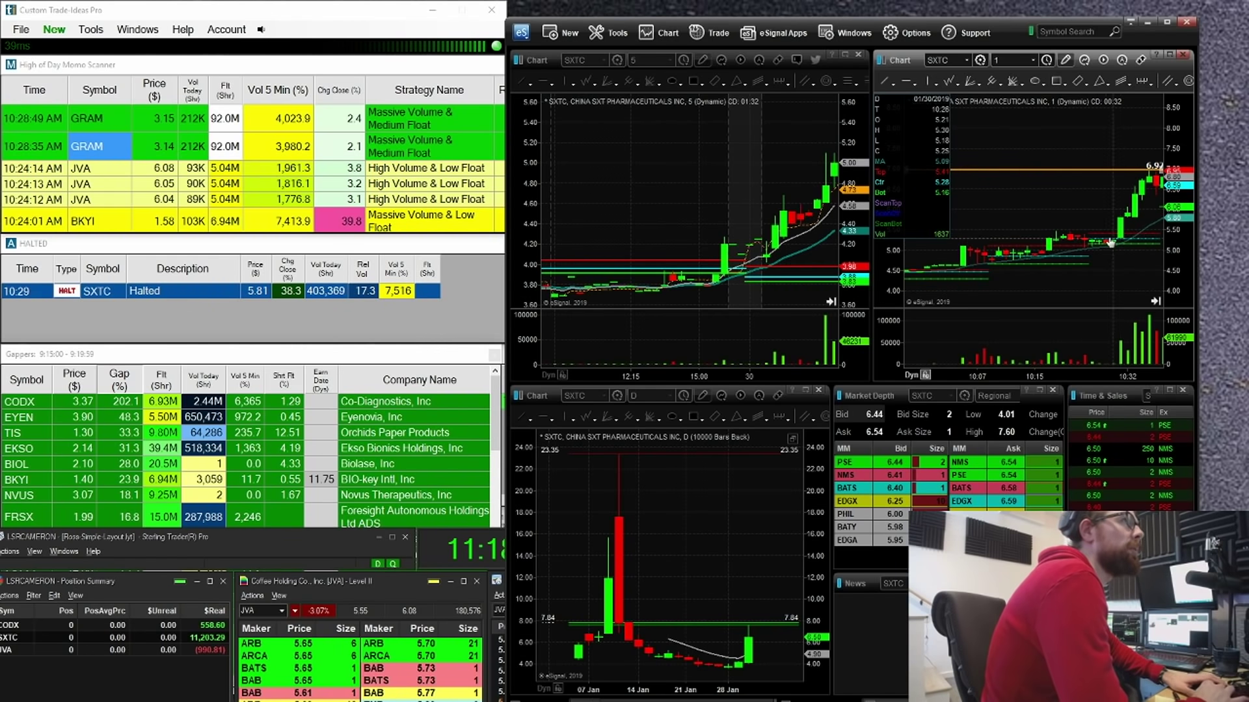
mouse_move(1098, 254)
mouse_down()
mouse_move(1139, 214)
mouse_move(1146, 175)
mouse_up()
key(Escape)
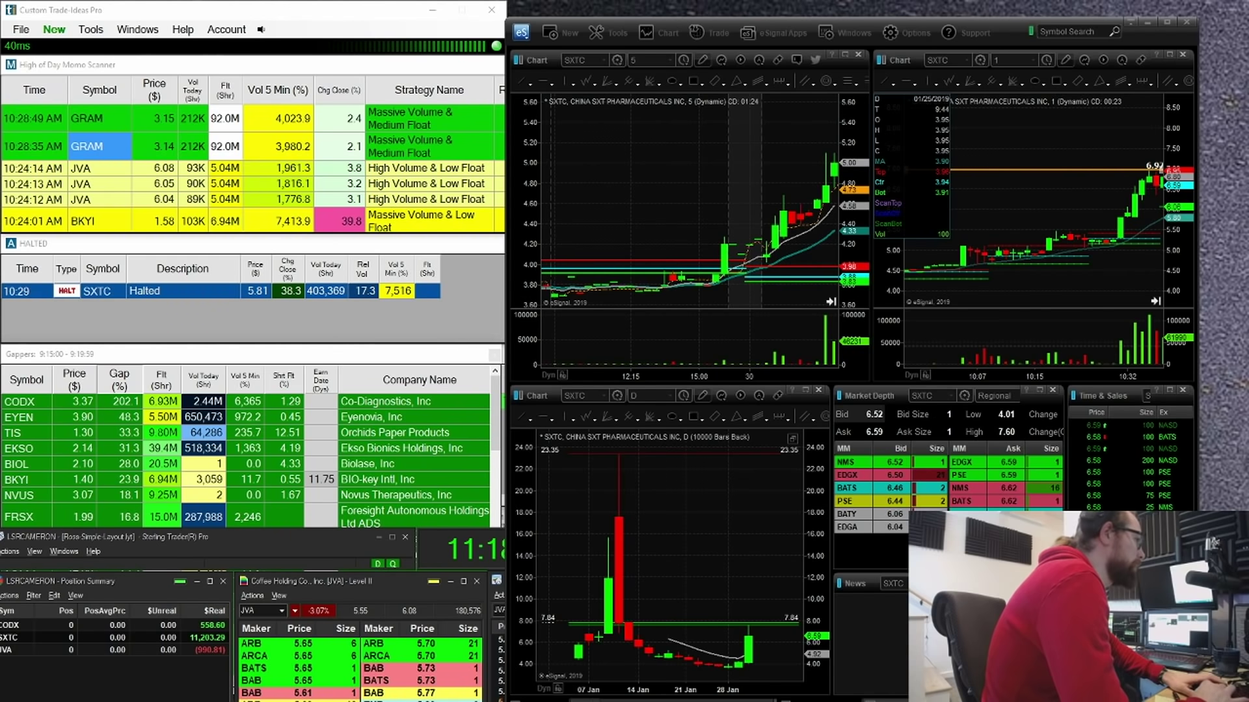
Switch to Sterling Trader Pro, move its window up over the scanners and select the 10:33:51 SXTC BUY order in the log.
key(alt+Tab)
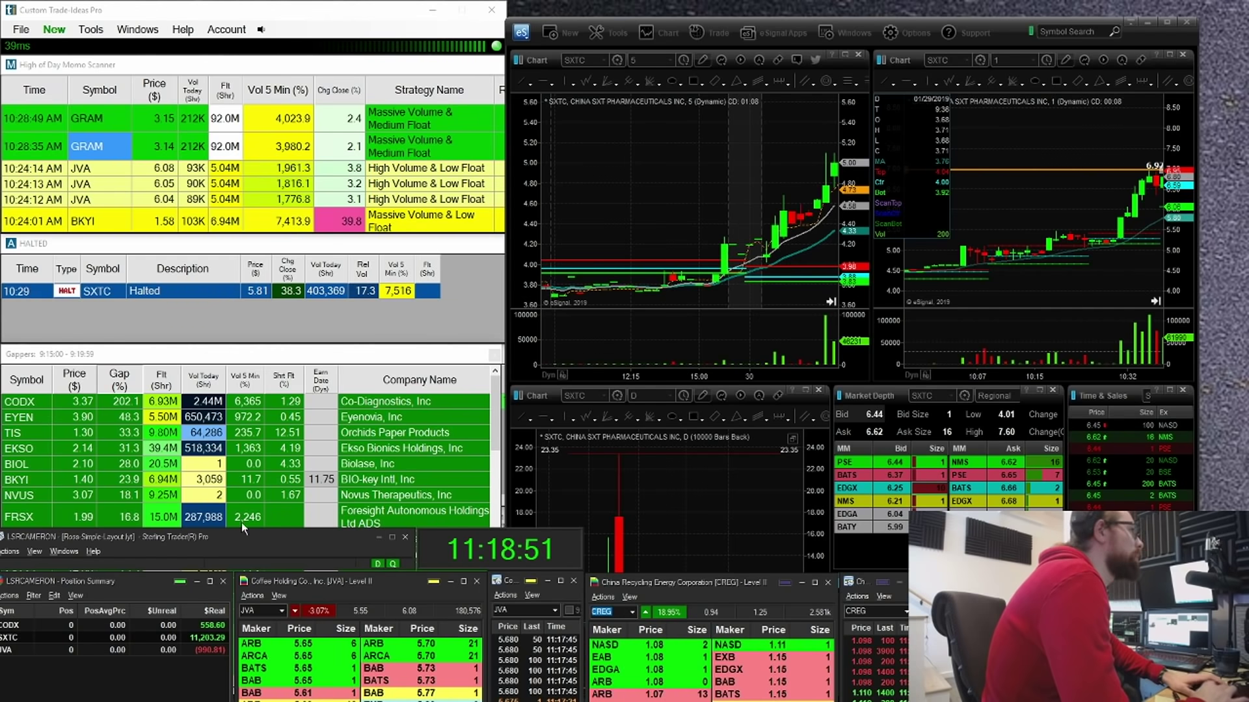
drag(208, 536, 227, 41)
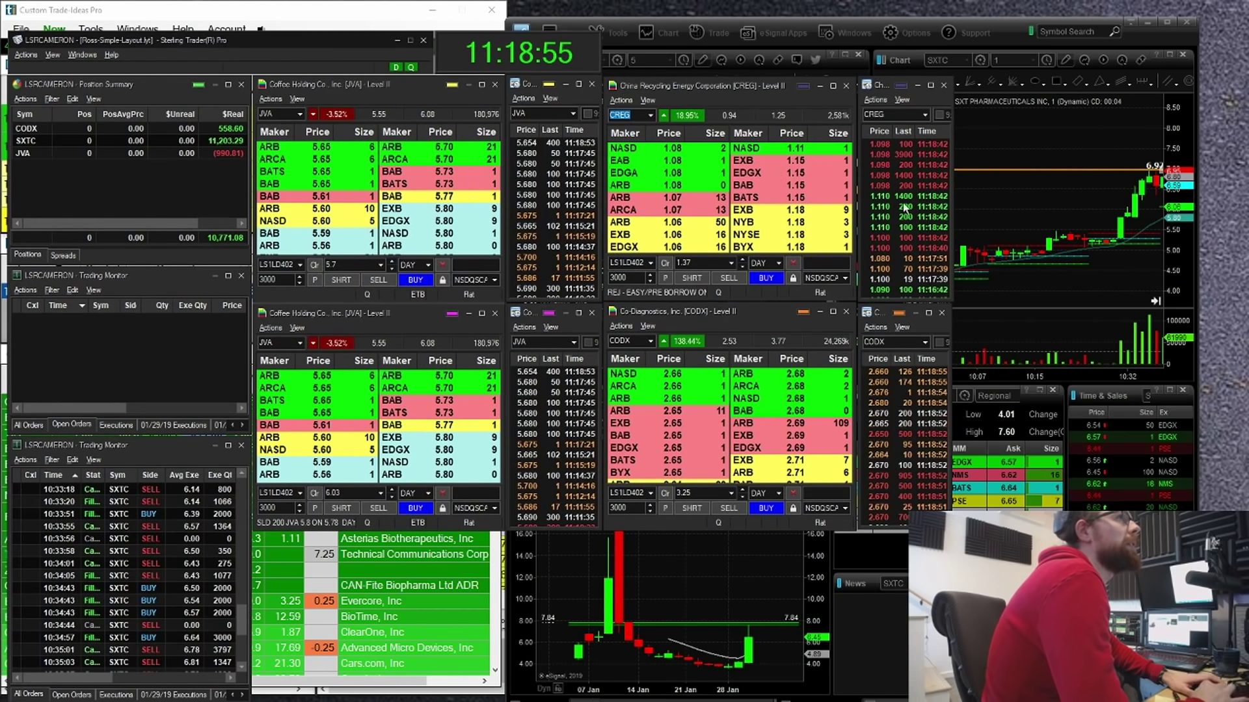
click(1123, 232)
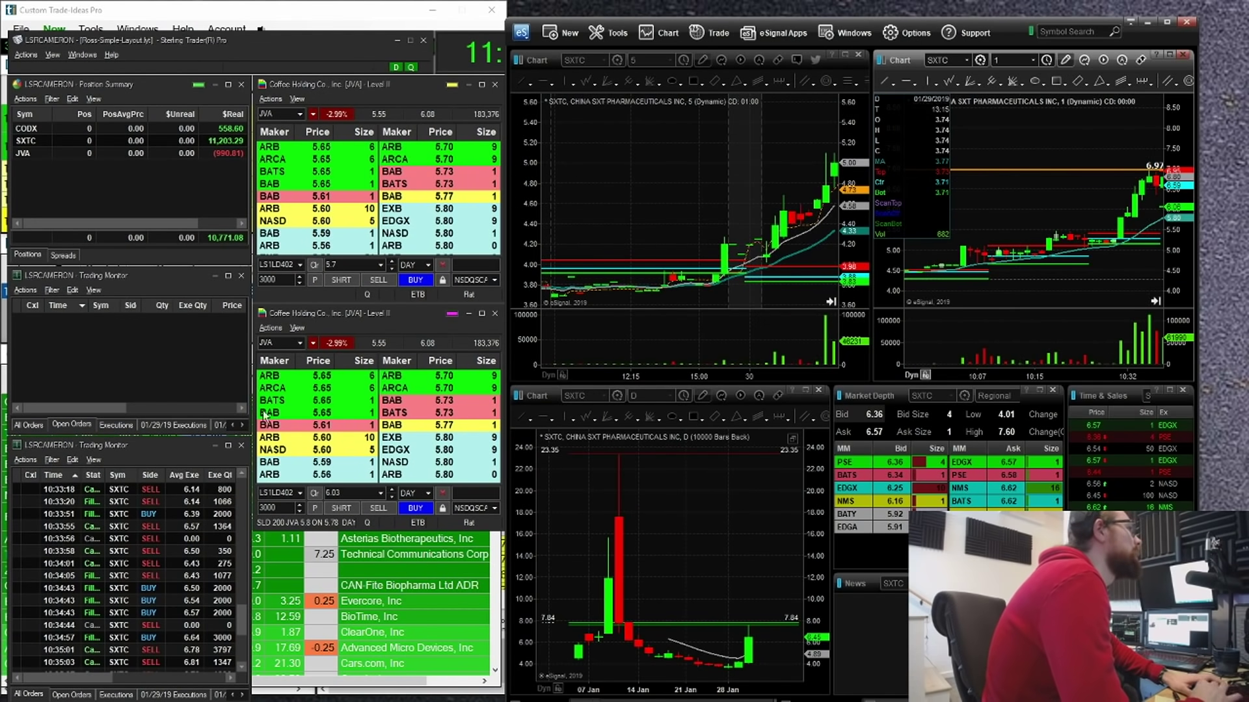
click(240, 477)
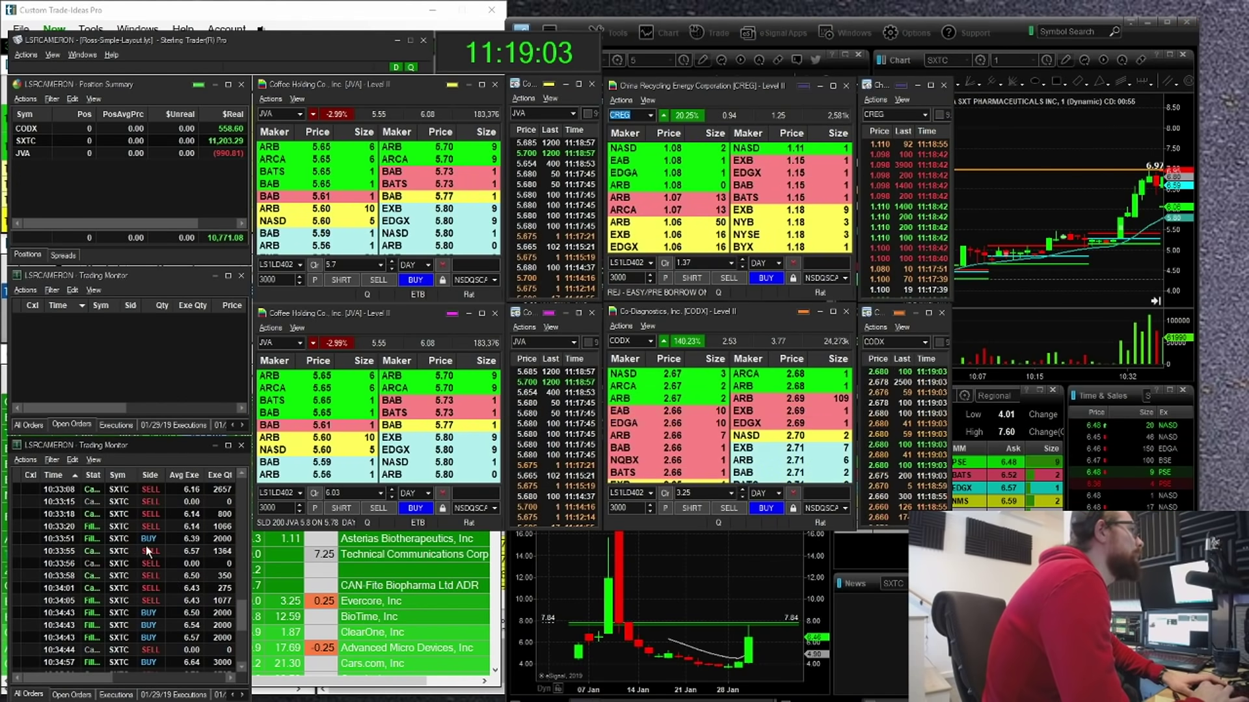
click(147, 539)
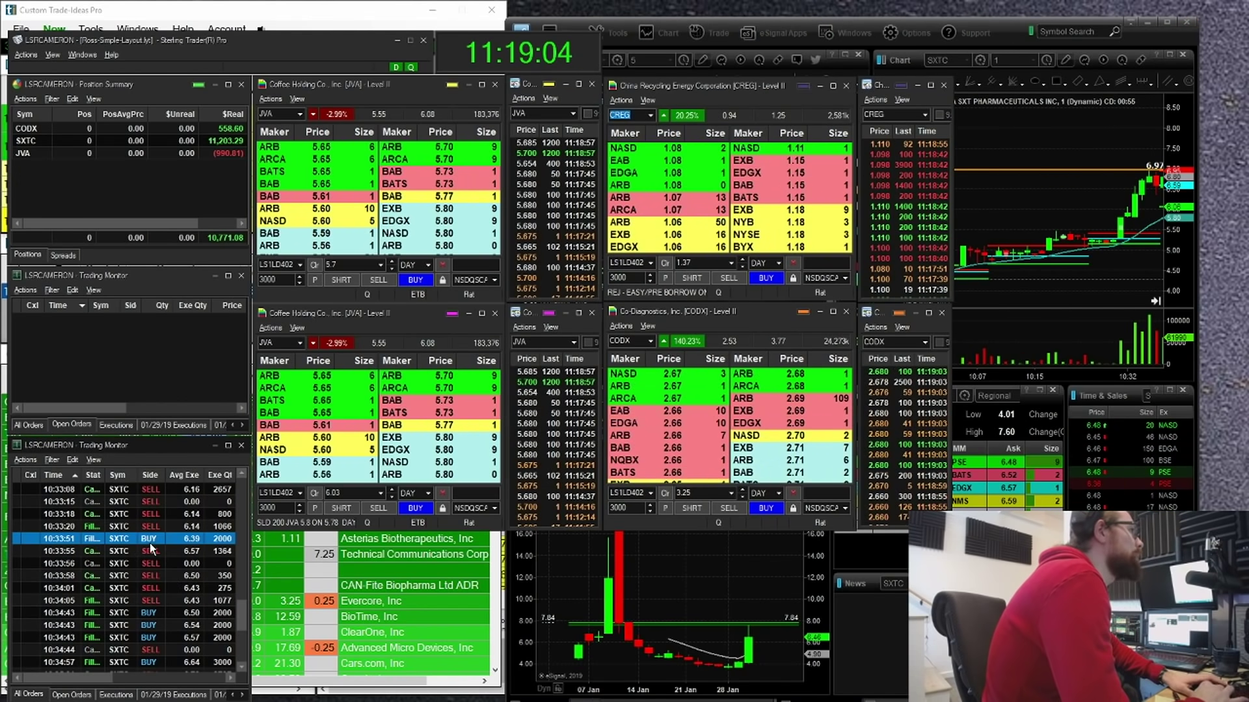
Set the SXTC 1-minute chart to a 15-second interval (15S) and show the move from 10:27 to 10:34.
click(1057, 259)
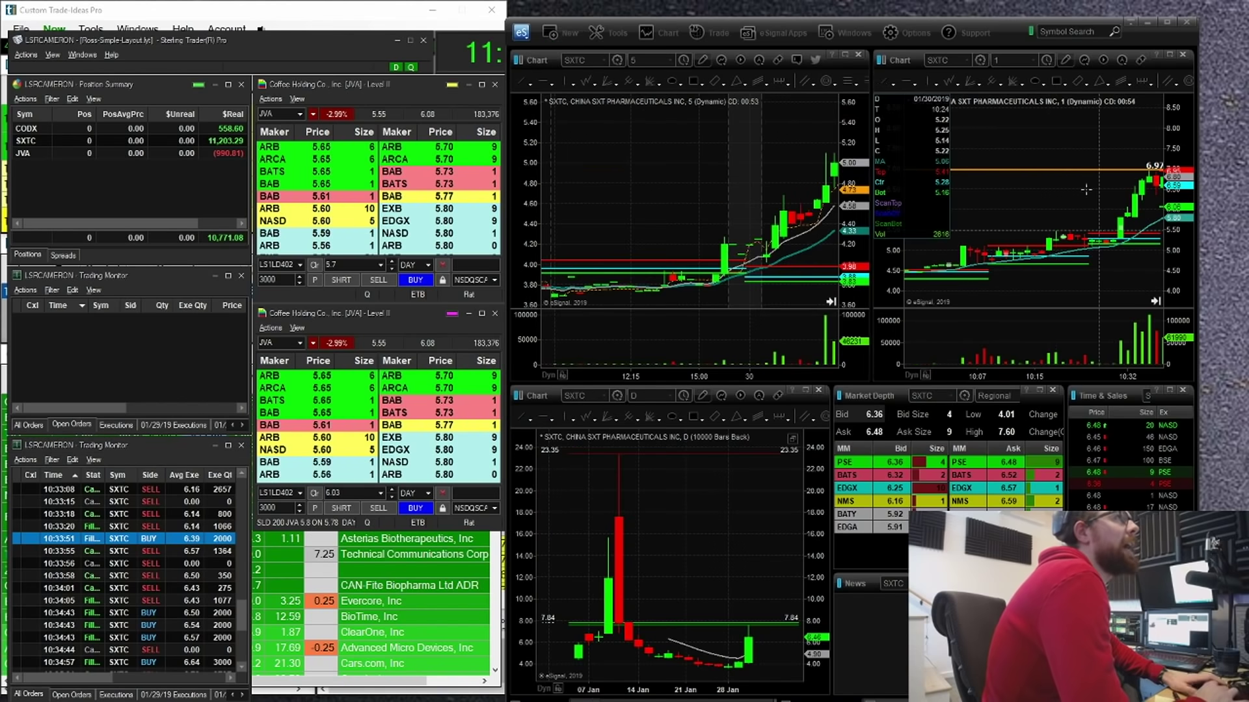
click(1005, 63)
text(15)
key(Return)
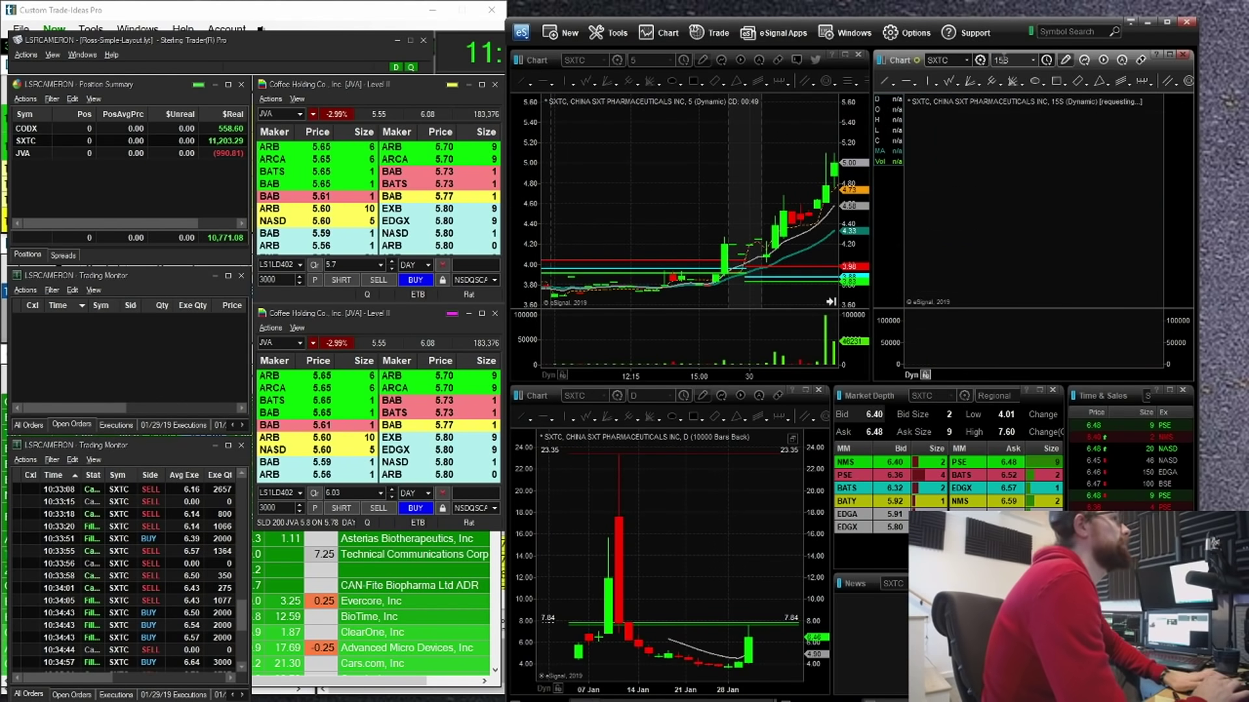
drag(969, 378, 1145, 368)
drag(1051, 293, 1121, 290)
drag(1111, 377, 708, 349)
drag(1020, 223, 1046, 222)
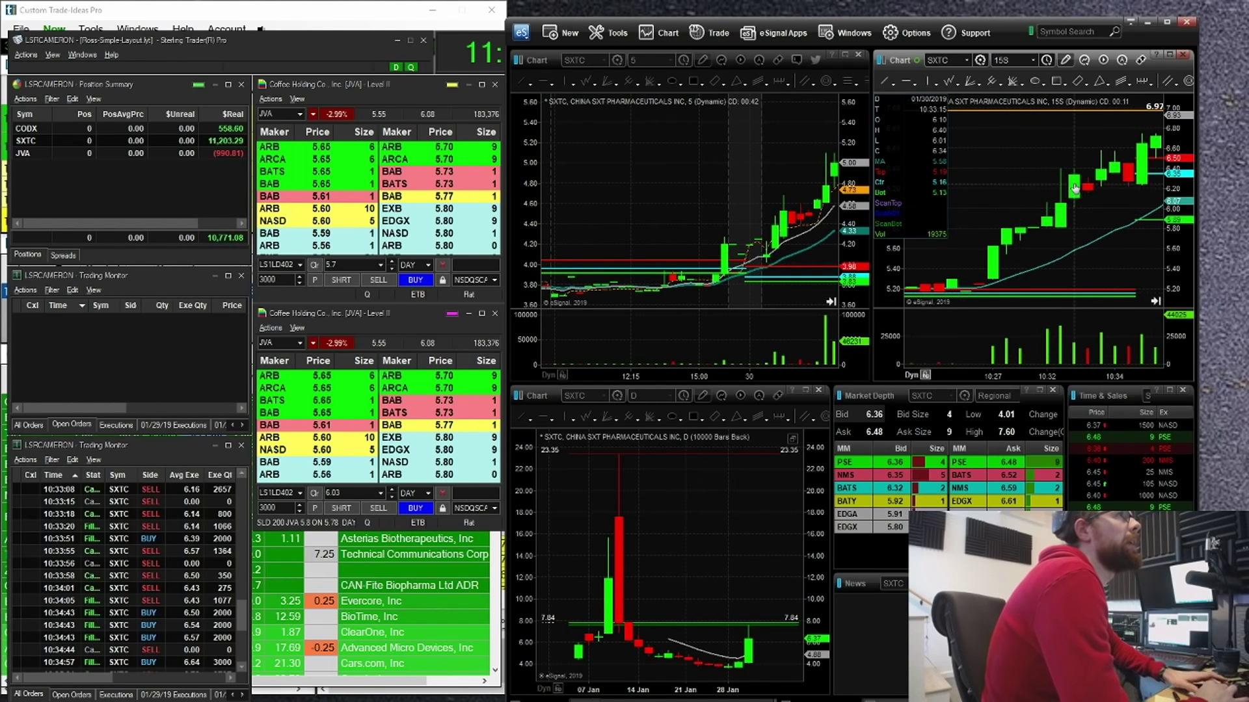
Mark the pullback after the 10:33:15 candle on the 15-second chart in red and circle the 10:33:51 BUY order in the log.
drag(1055, 164, 1106, 182)
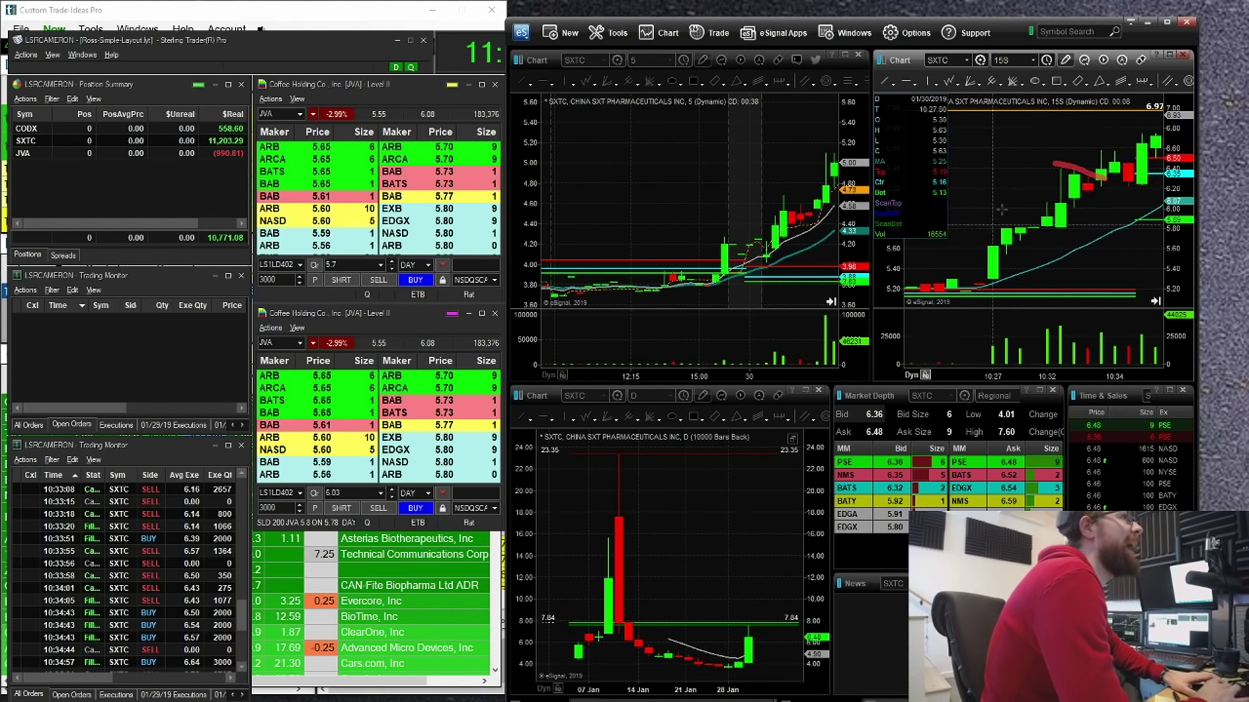
drag(1106, 199, 1114, 256)
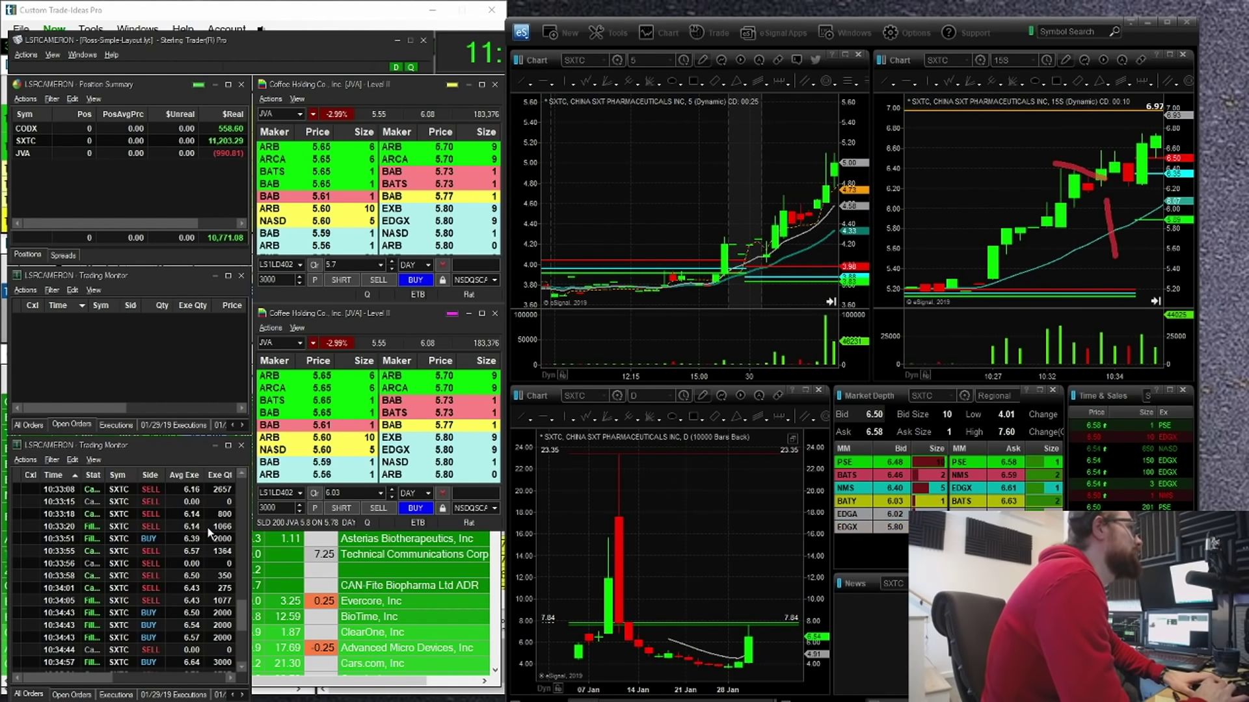
mouse_move(207, 527)
mouse_down()
mouse_move(86, 543)
mouse_move(195, 553)
mouse_move(255, 537)
mouse_move(215, 527)
mouse_up()
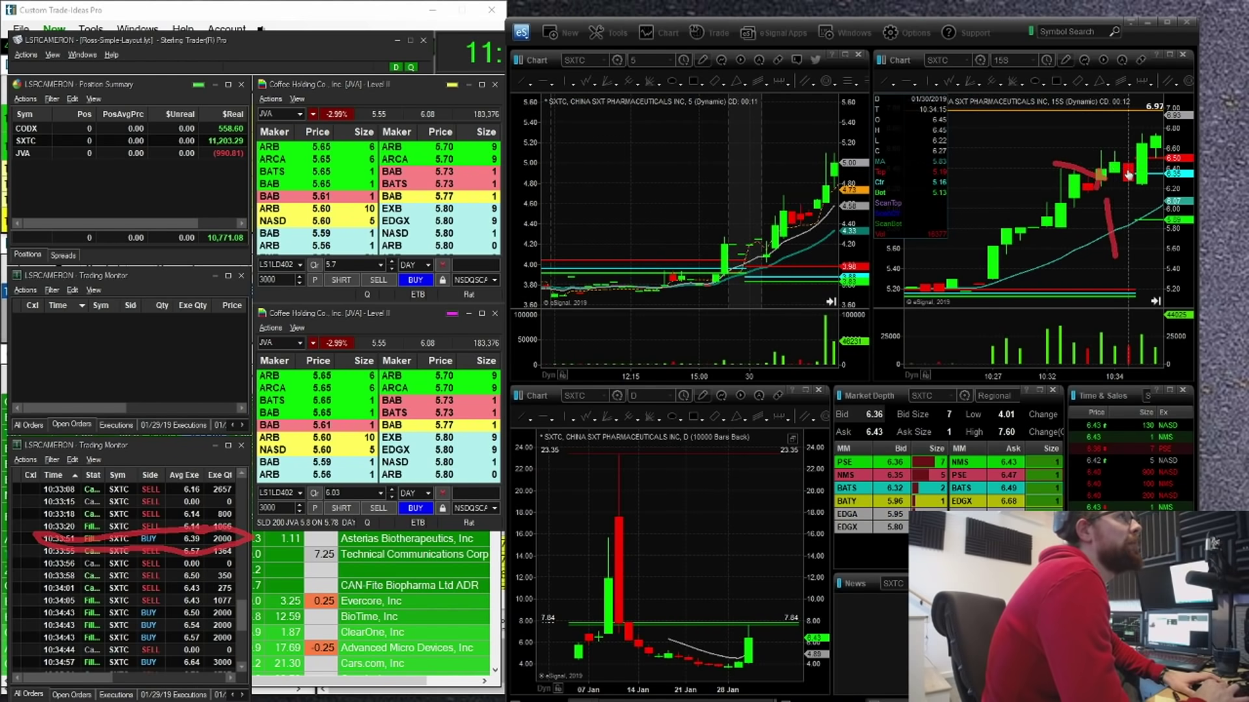
Mark the dip and rebound after 10:34 and the BUY orders from 10:34:43 to 10:34:57 in red, and clear the markings.
mouse_move(1107, 151)
mouse_down()
mouse_move(1133, 175)
mouse_move(1155, 155)
mouse_up()
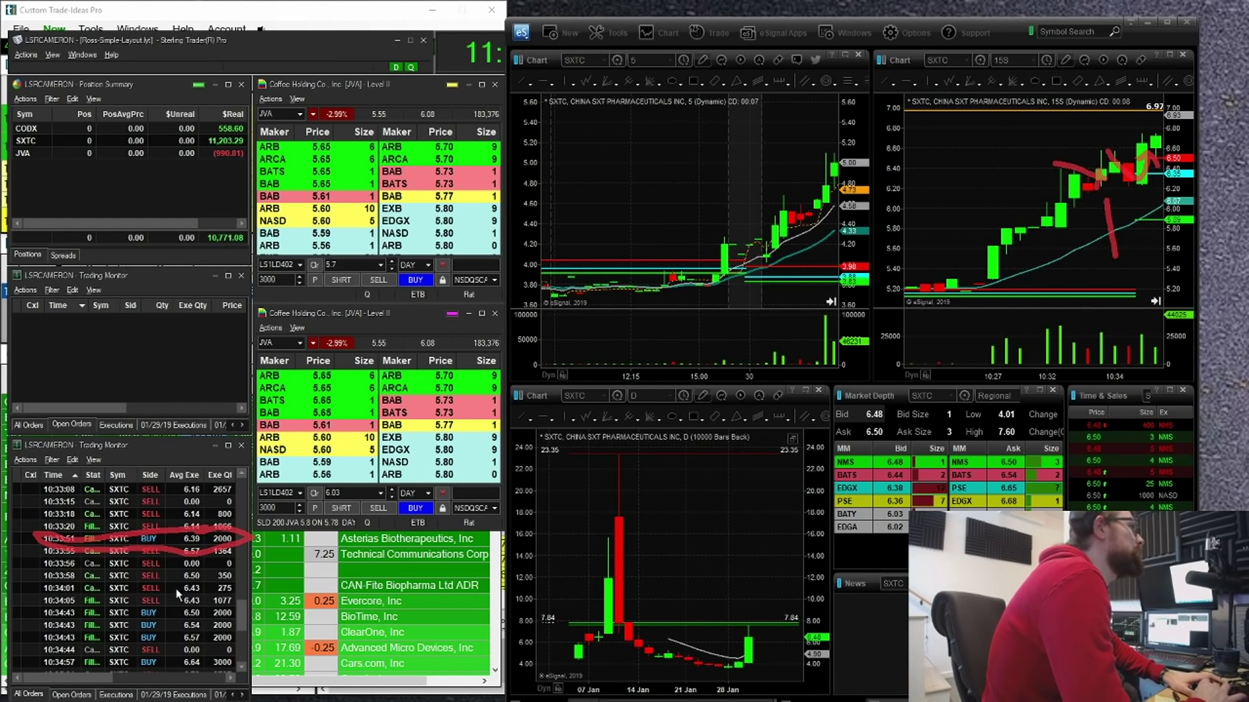
drag(174, 620, 174, 666)
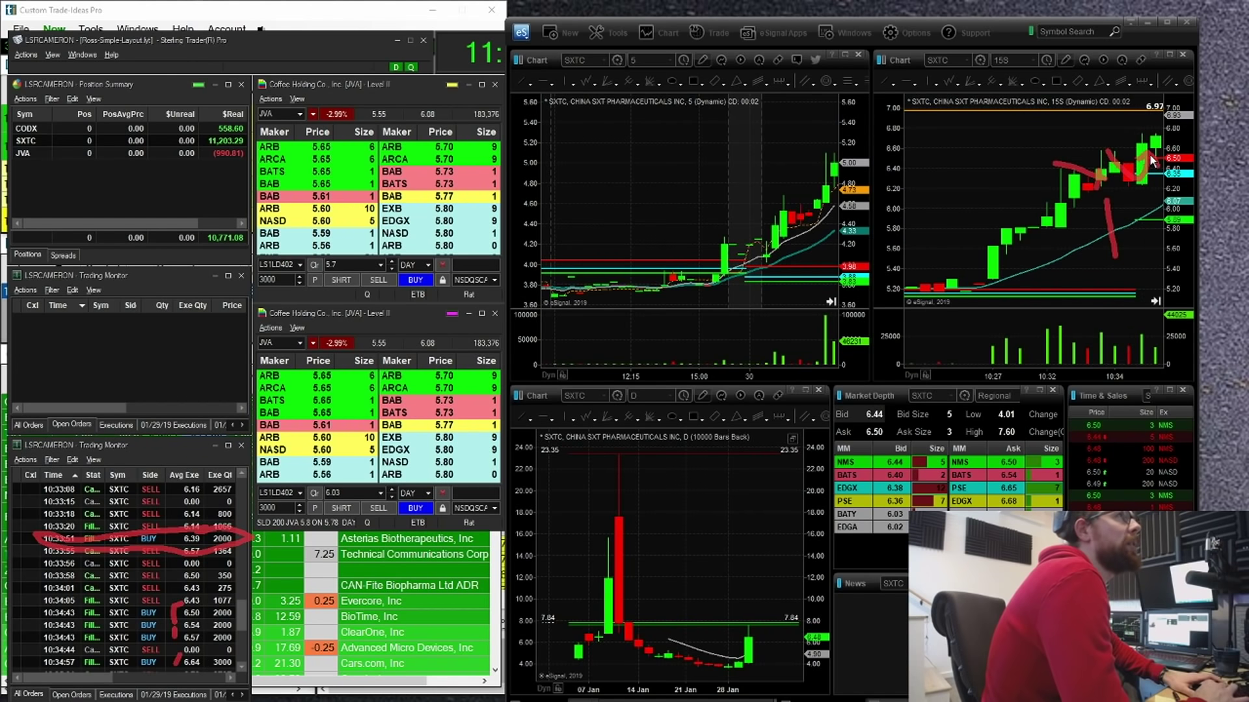
key(Escape)
Compare the logged SXTC orders from 10:34:57 to 10:41:13 with the price action on the 15-second chart from 10:35 onward.
drag(1137, 158, 1119, 159)
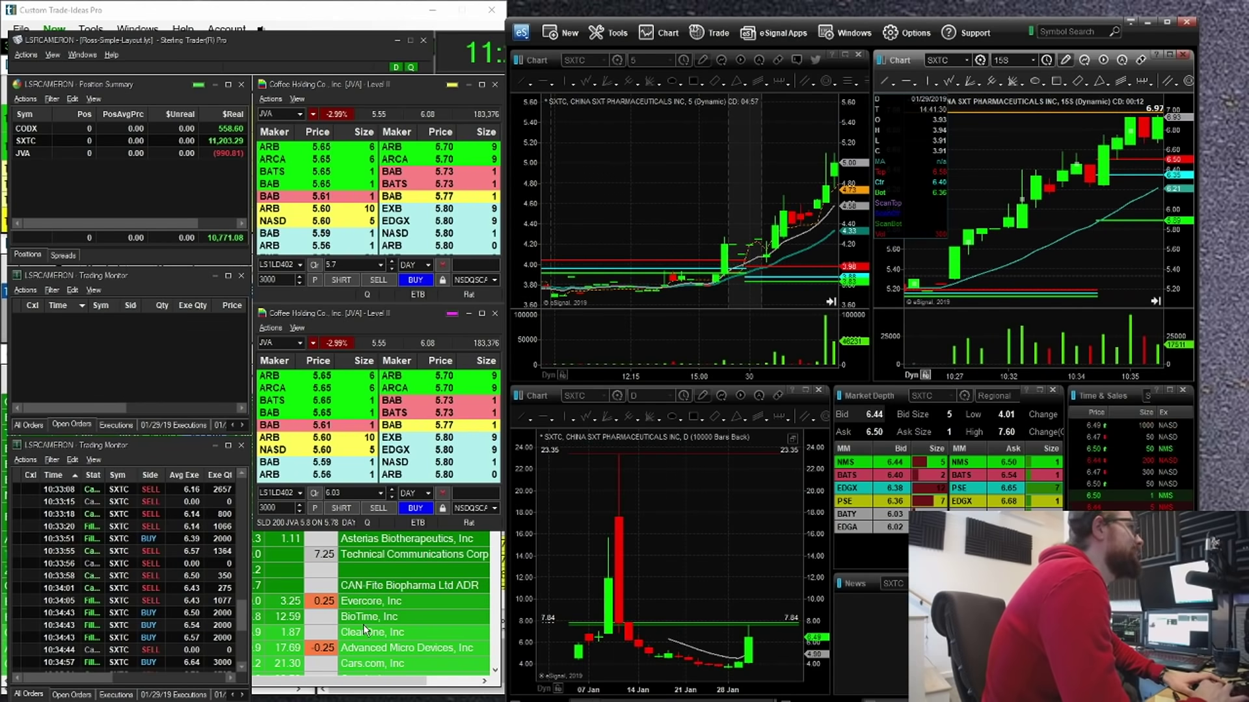
click(245, 619)
drag(244, 622, 244, 639)
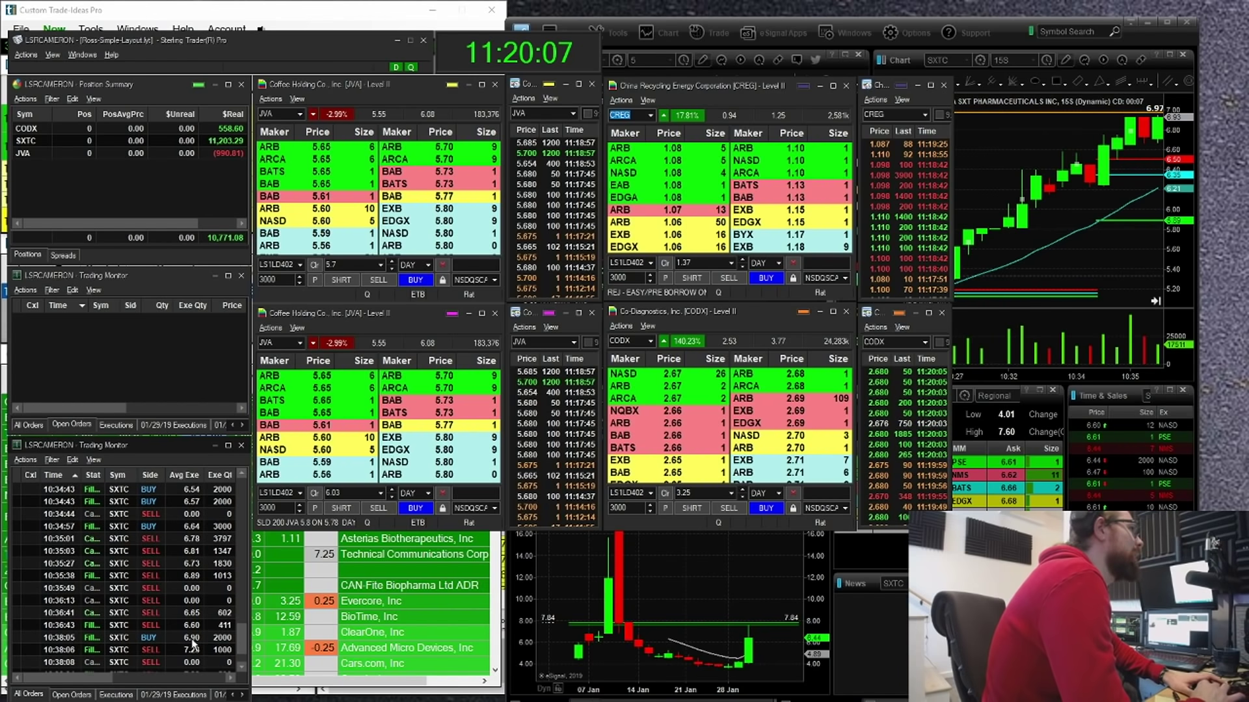
click(1140, 157)
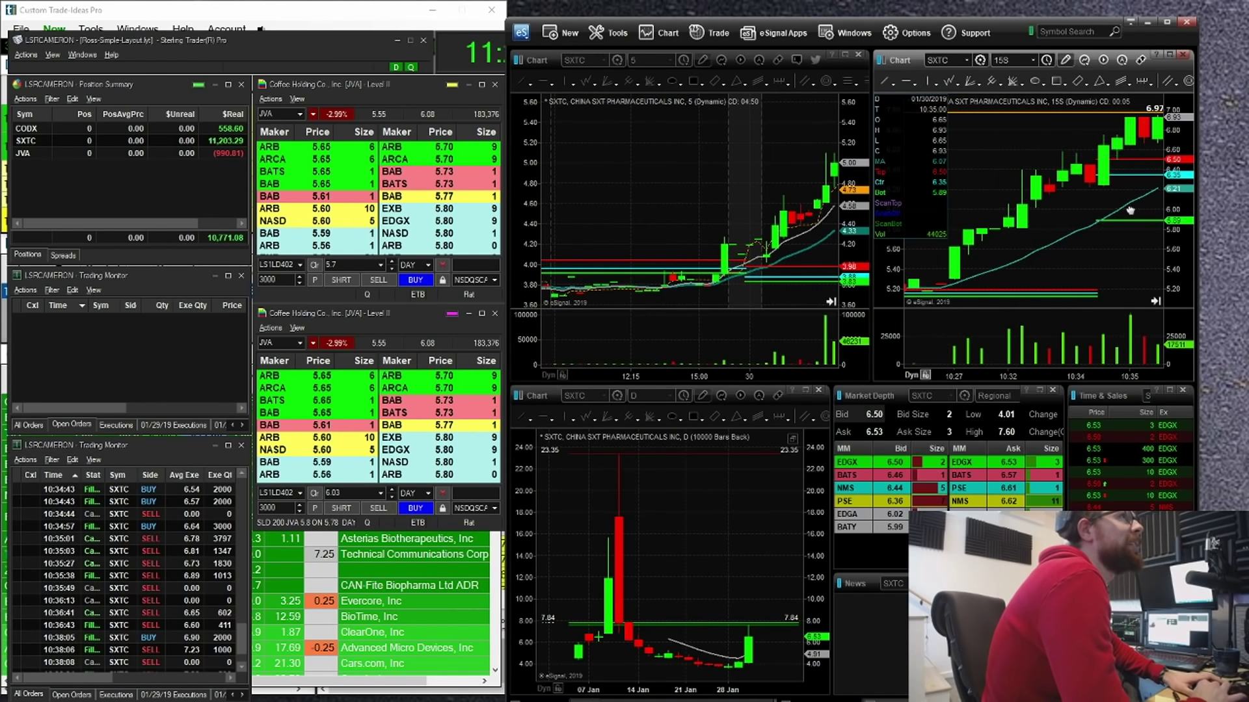
drag(1066, 216, 984, 231)
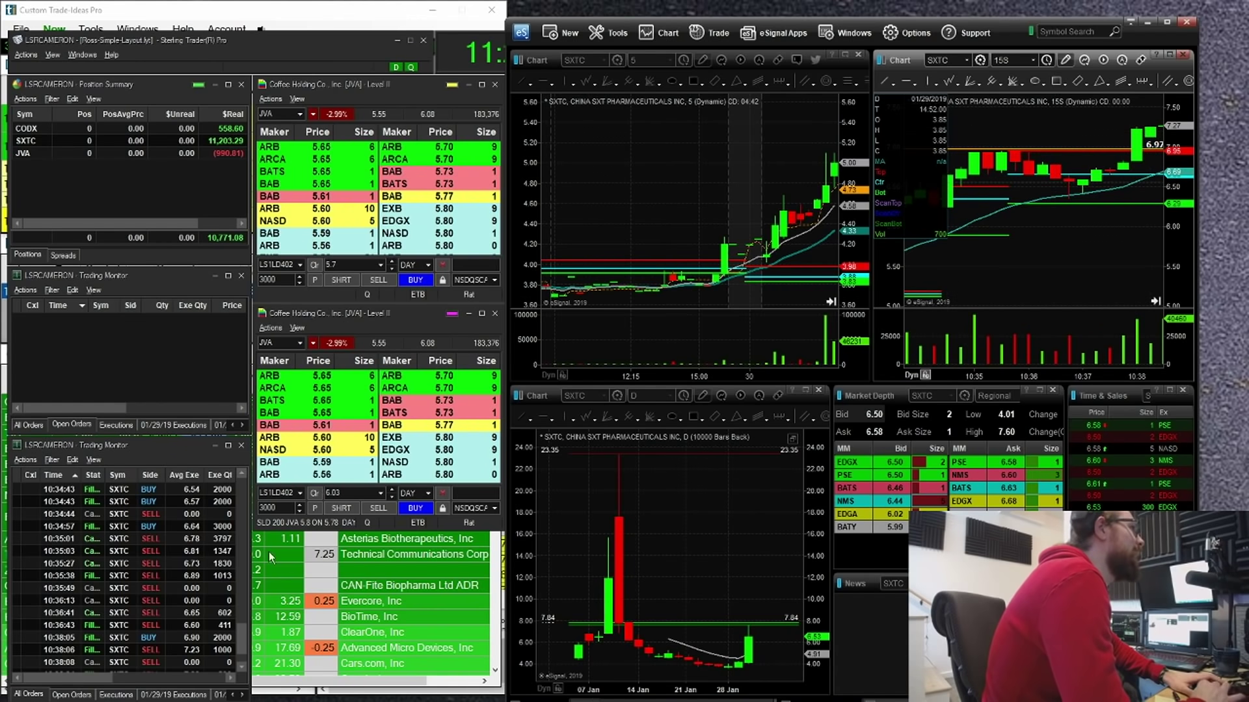
drag(244, 649, 244, 664)
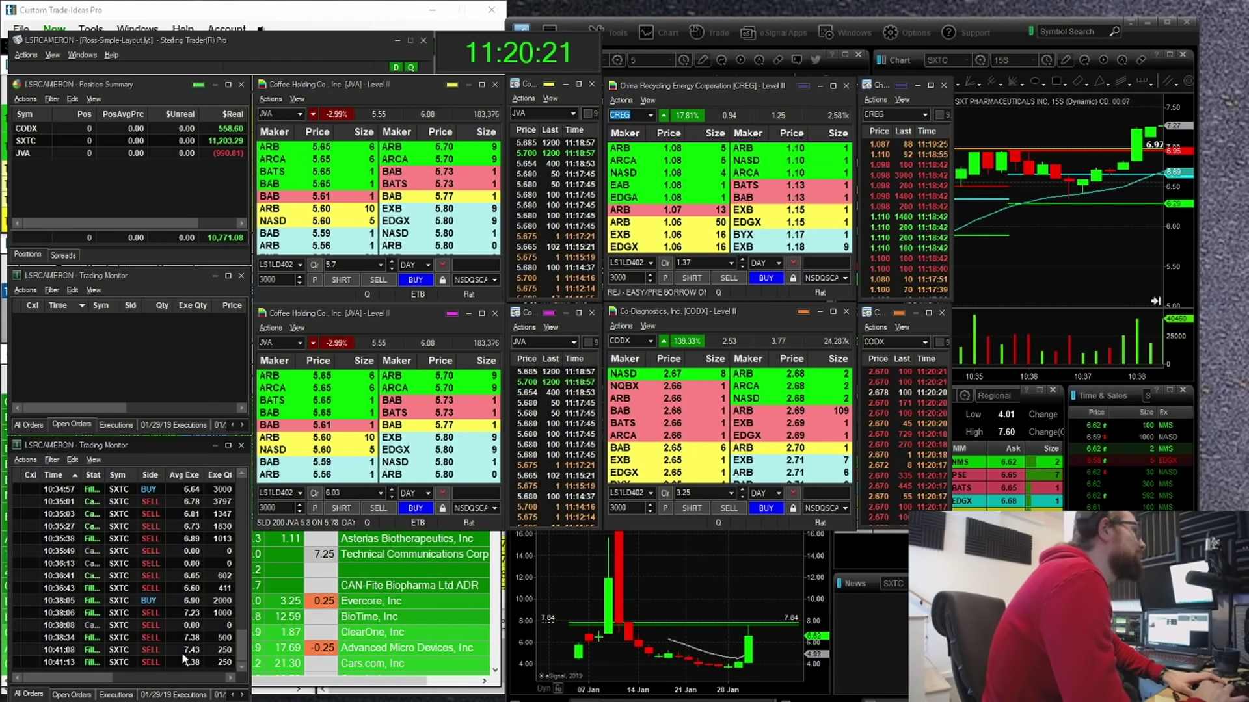
click(1065, 238)
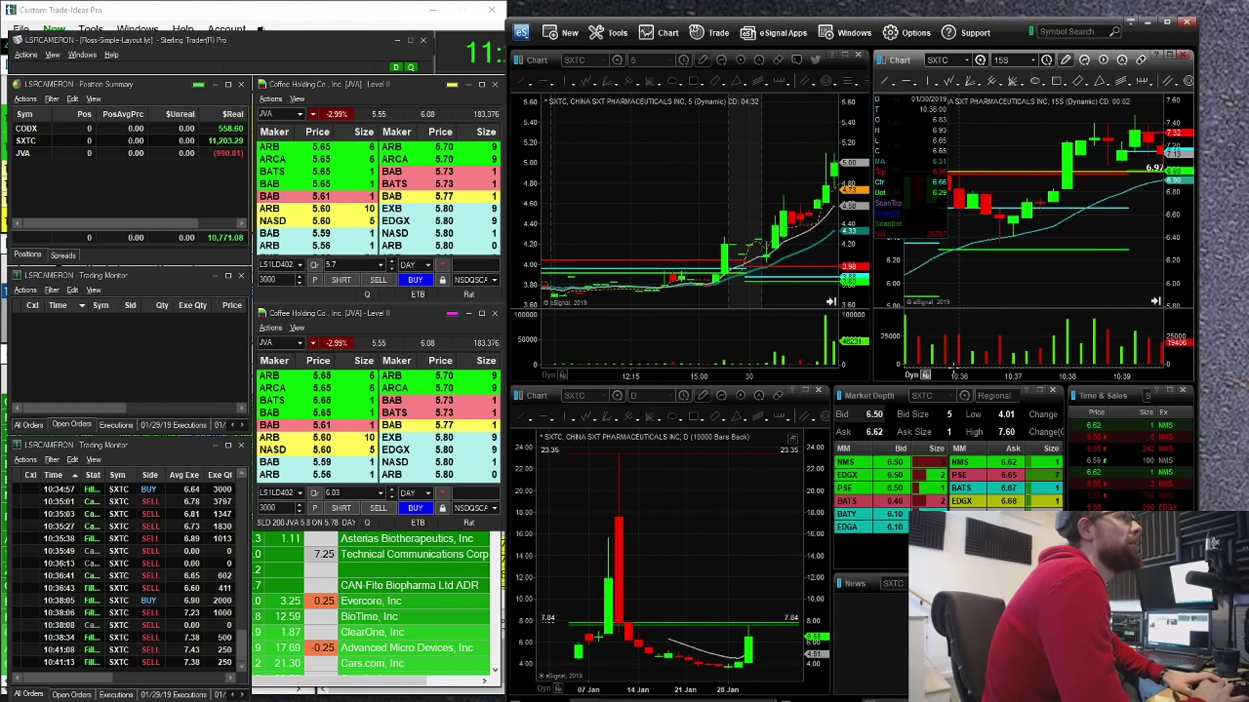
drag(945, 376, 1018, 372)
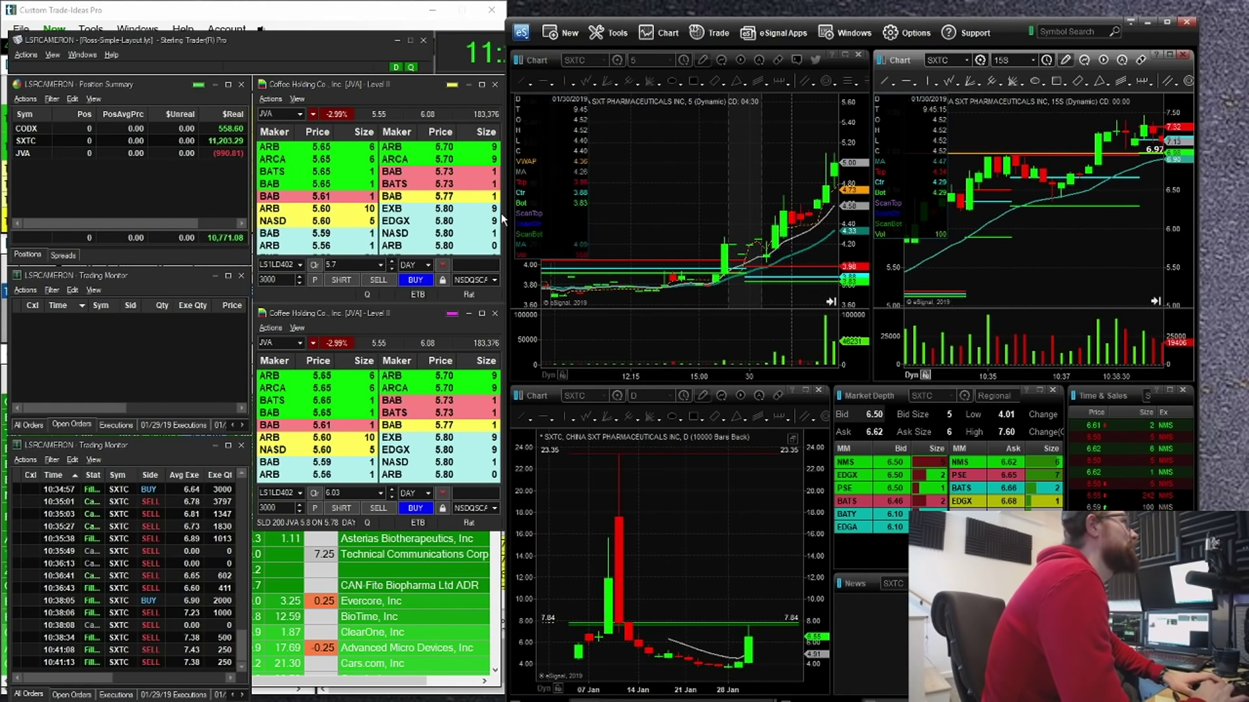
Move the trading window down to uncover the High of Day Momo Scanner and bring the charts back in front.
drag(321, 40, 312, 451)
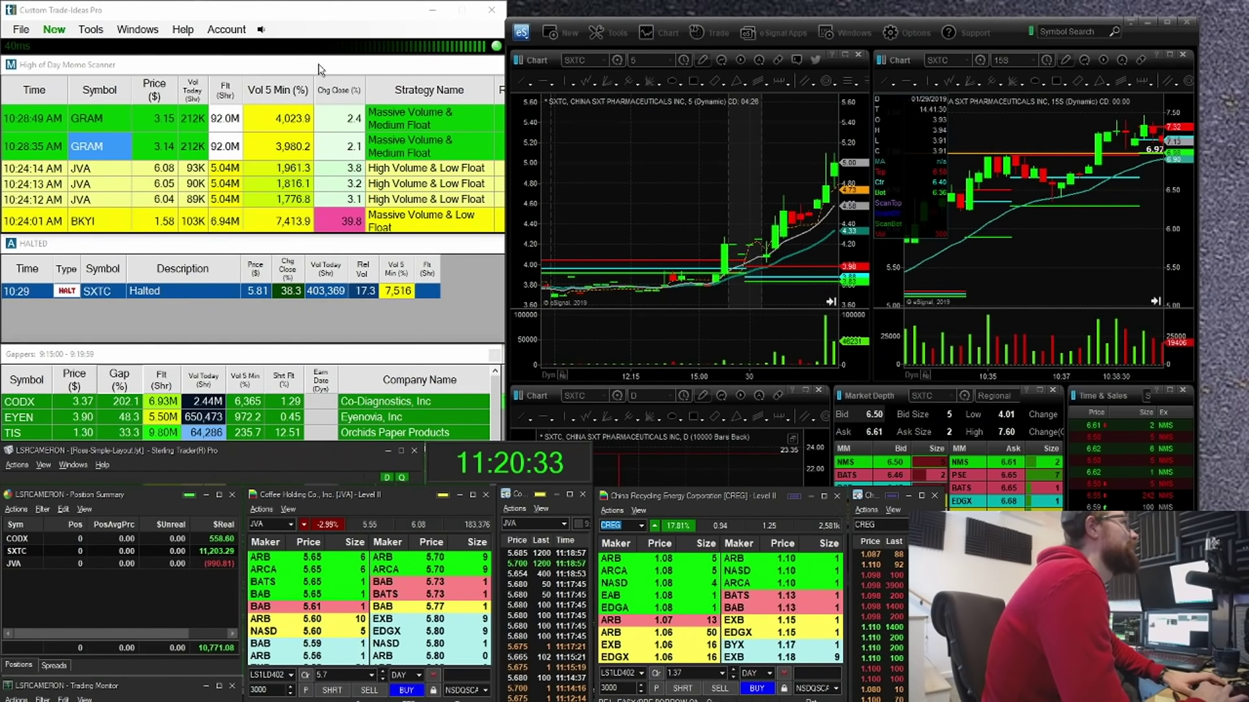
click(749, 168)
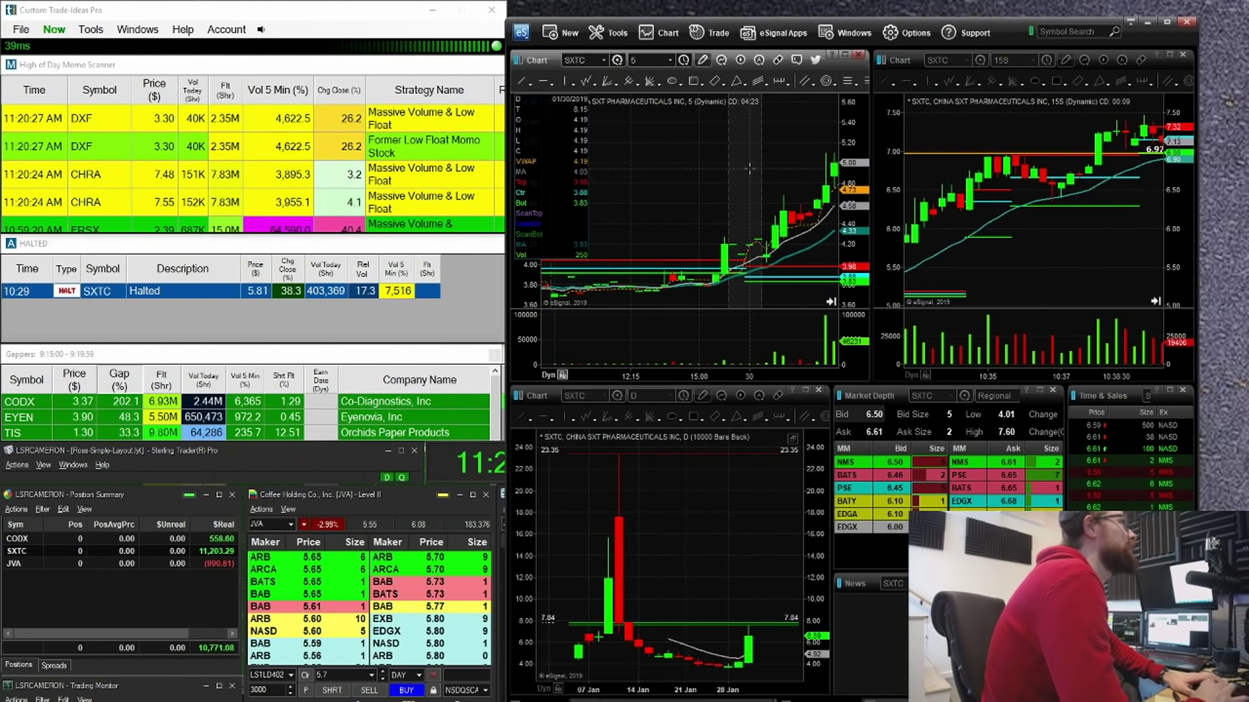
mouse_move(205, 460)
mouse_down()
mouse_move(195, 457)
mouse_move(224, 465)
mouse_up()
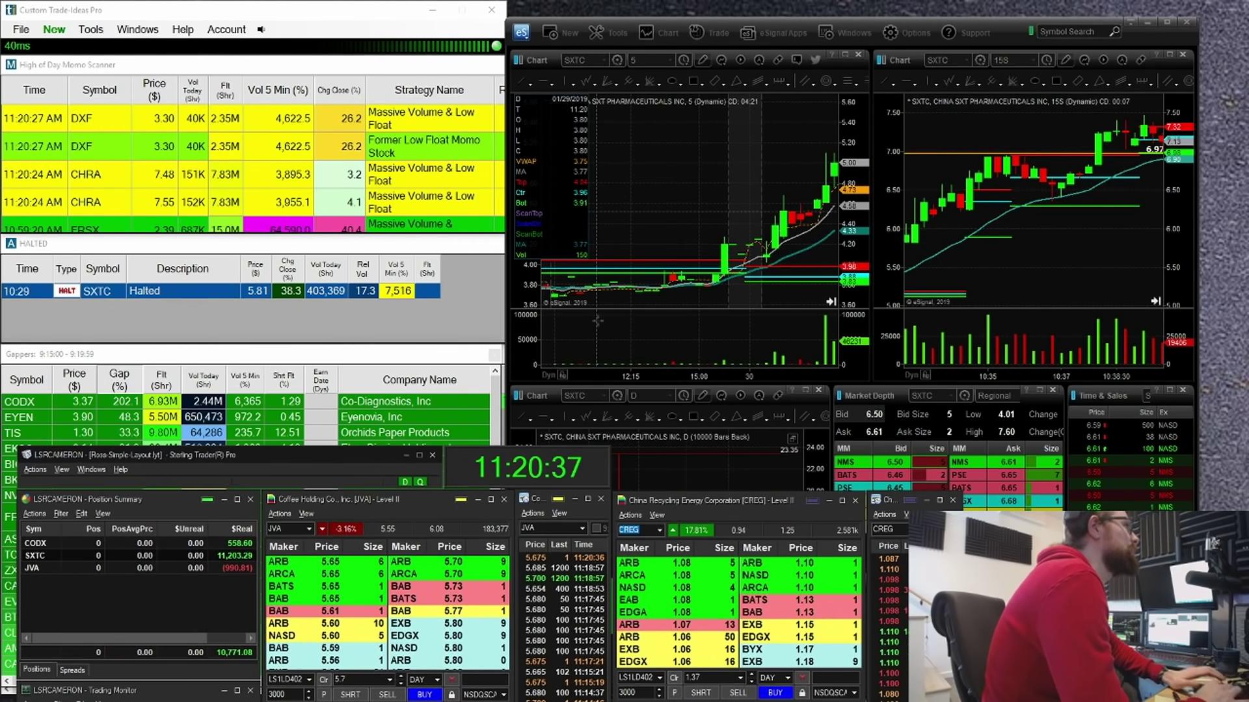
Load DXF in the linked charts and show its daily price history from early 2018 to January 2019.
click(659, 215)
text(DX)
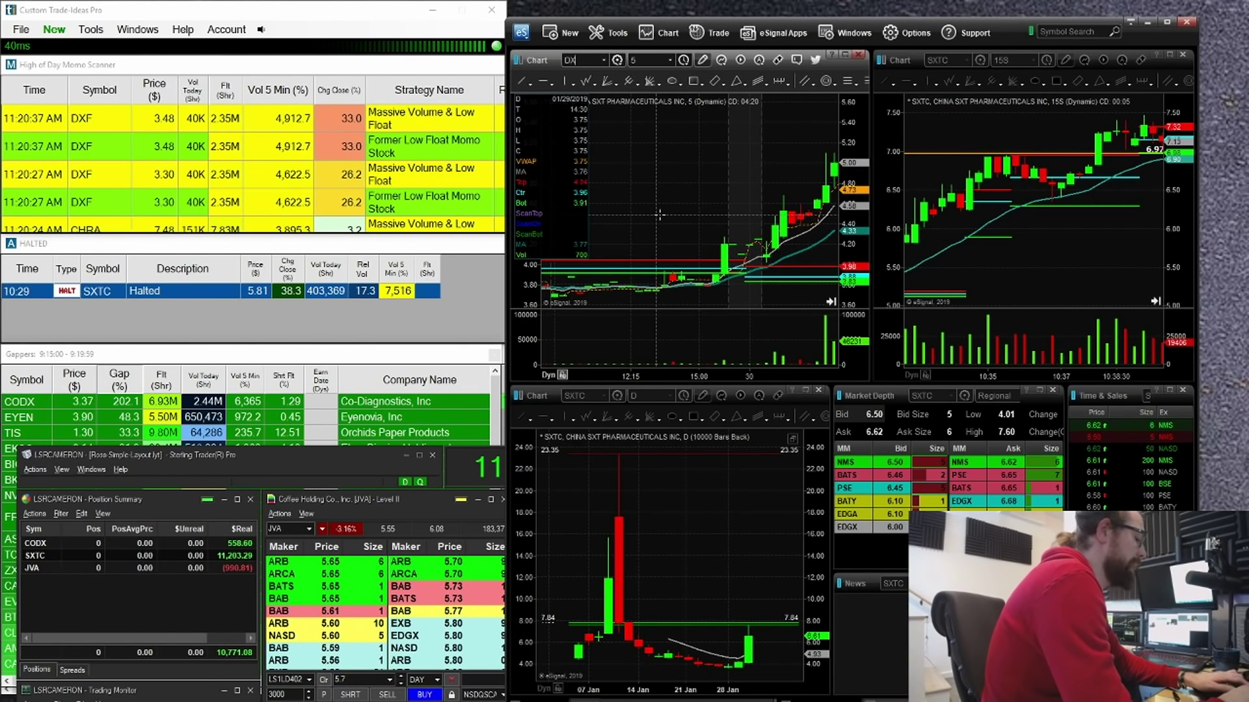
text(F)
key(Return)
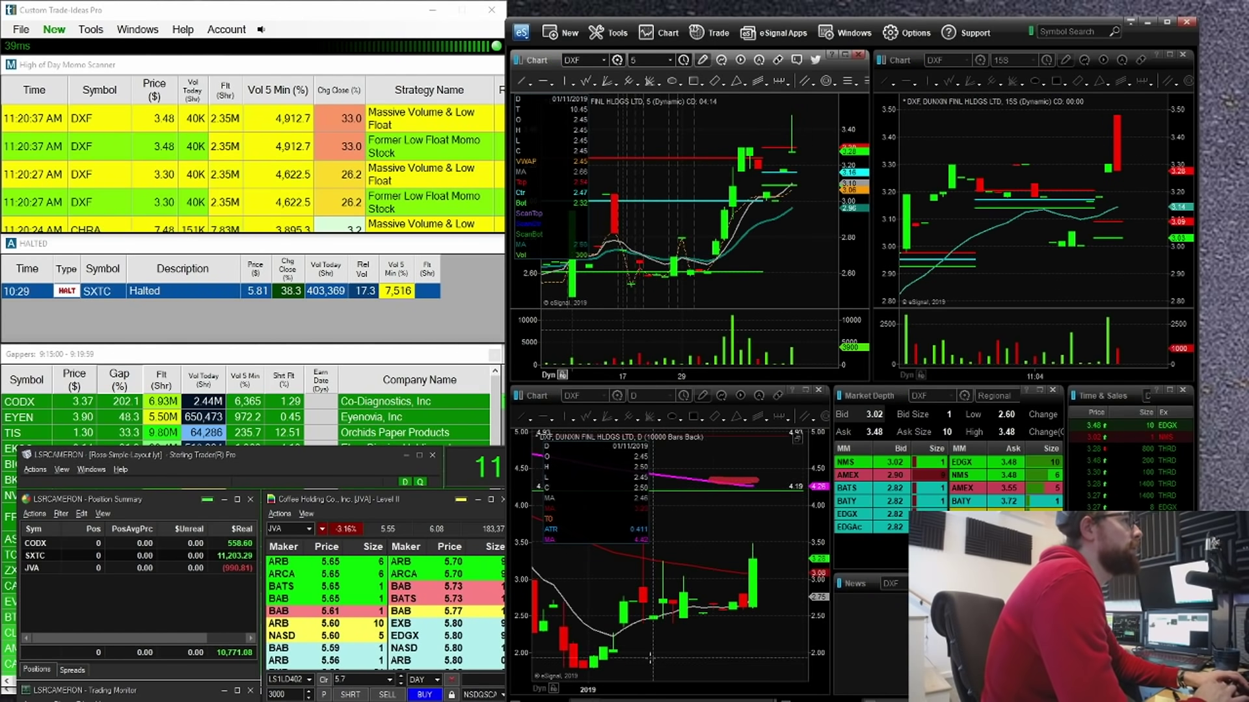
drag(624, 691, 788, 689)
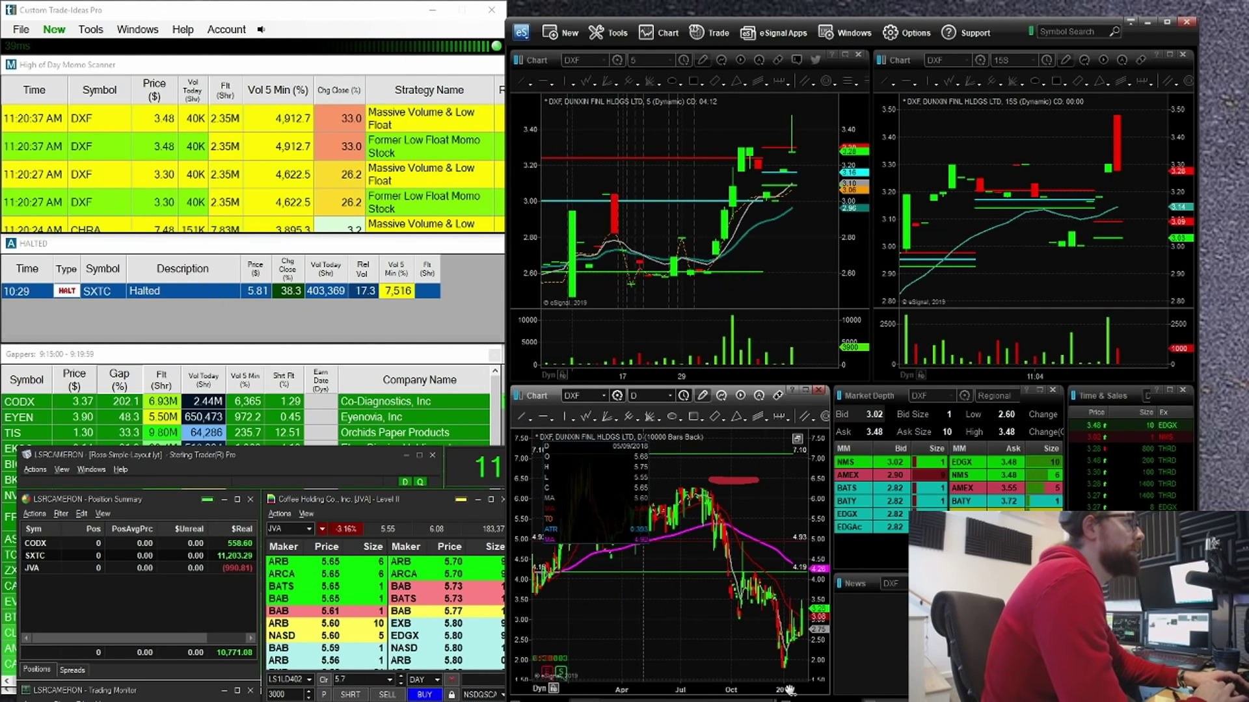
scroll(789, 689, up, 3)
scroll(740, 698, down, 4)
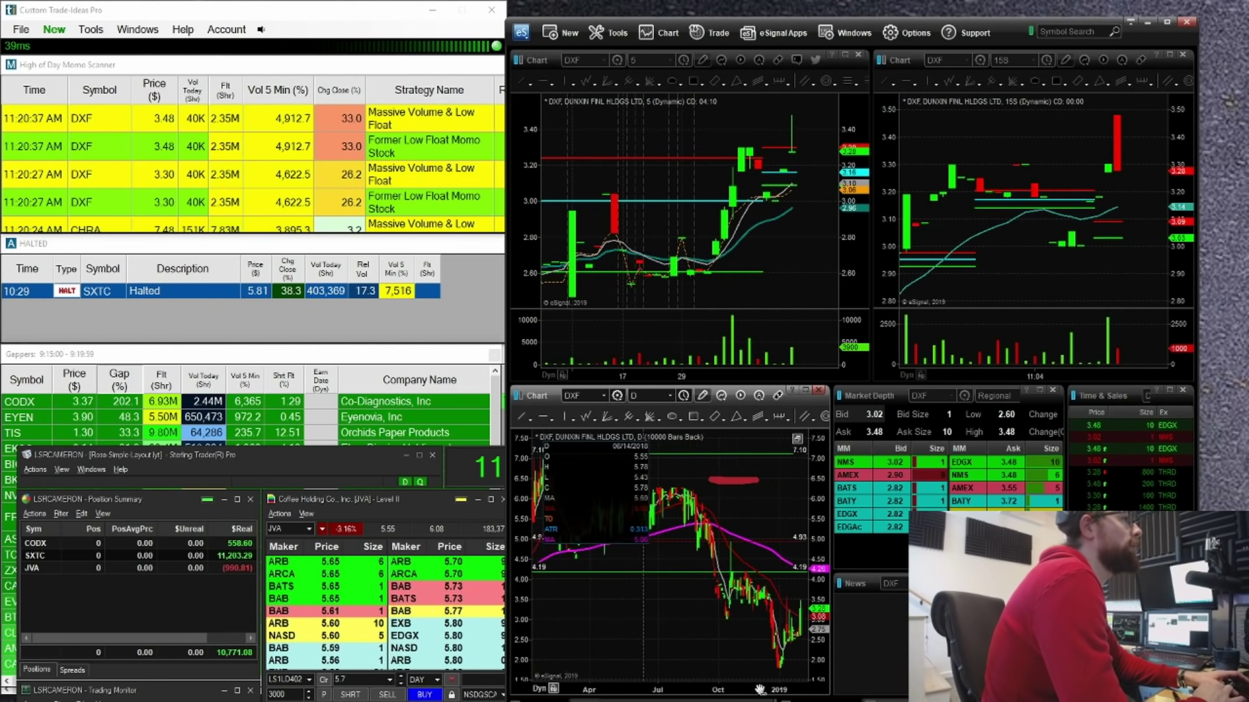
Load SEEL in the linked charts, show its daily candles from late December through January, and mark the gap above the latest candles in red.
click(767, 218)
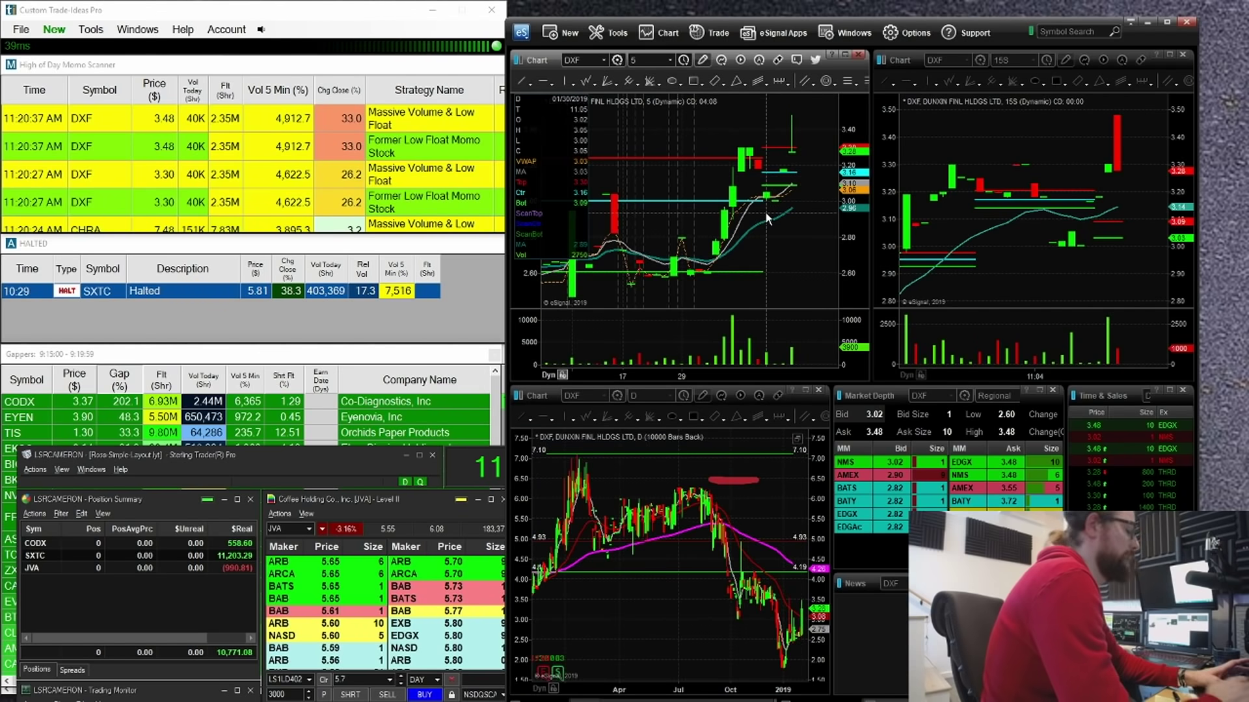
text(SEEL)
key(Return)
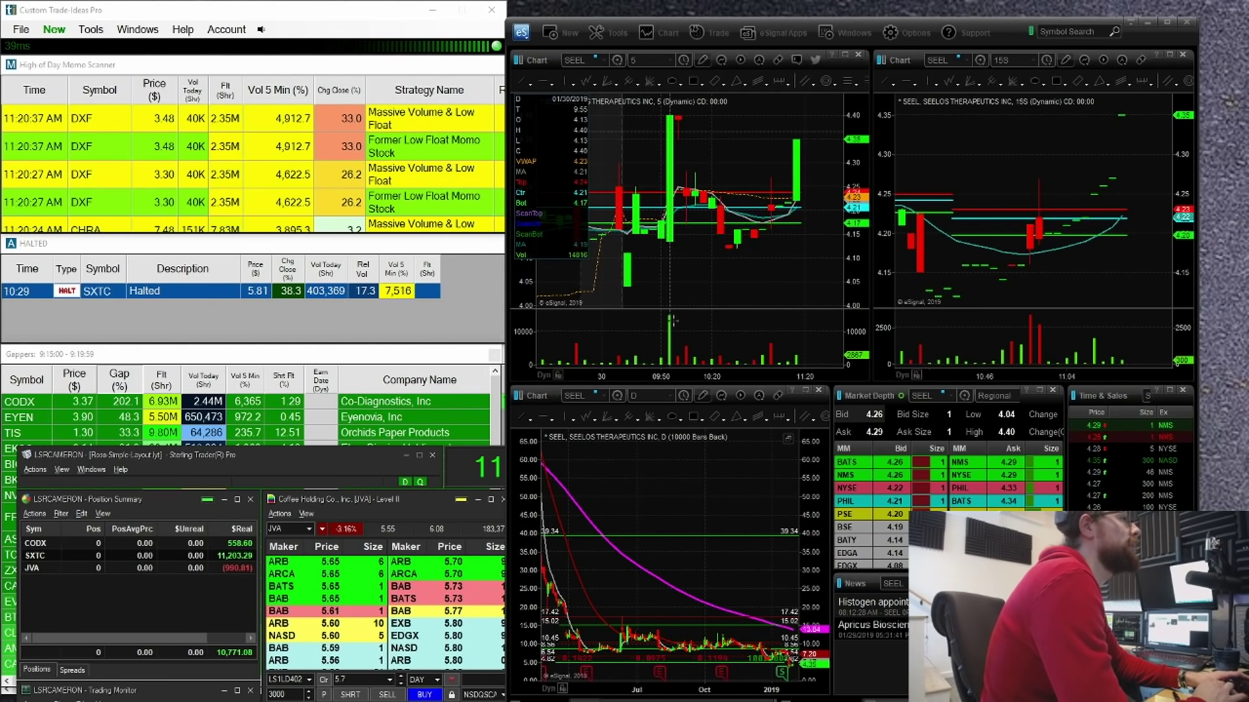
drag(772, 689, 652, 654)
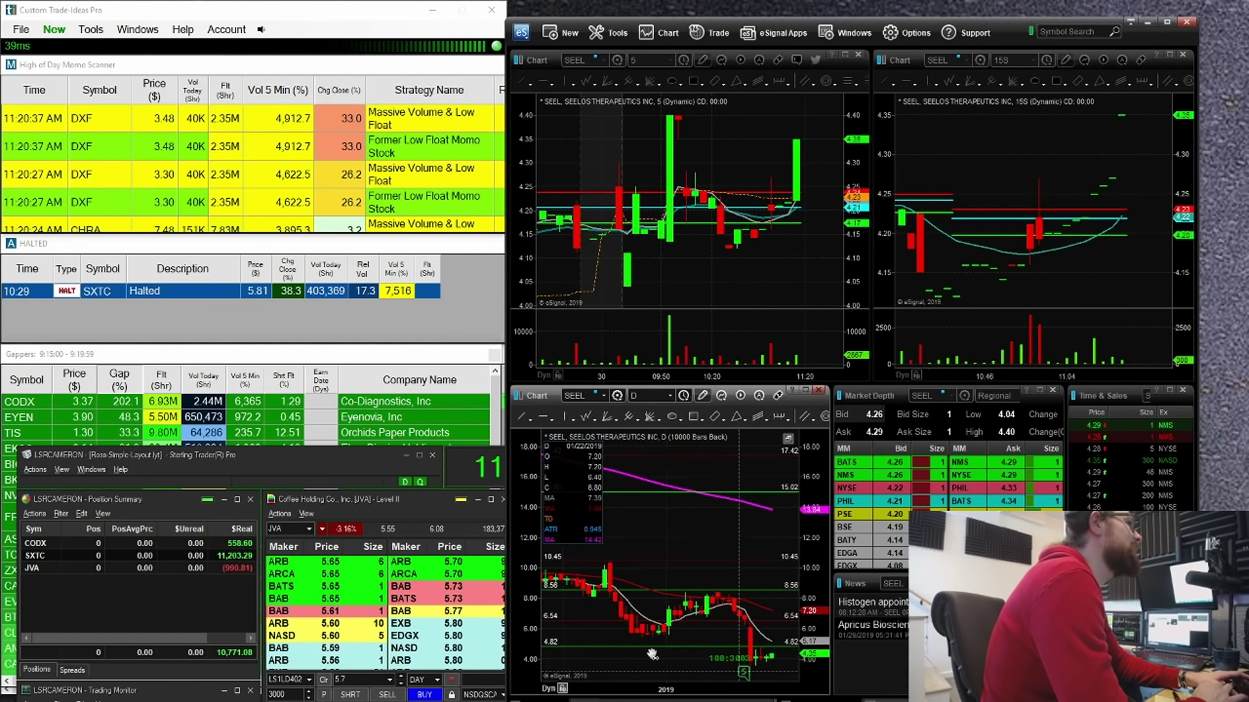
scroll(653, 655, up, 3)
drag(728, 636, 773, 628)
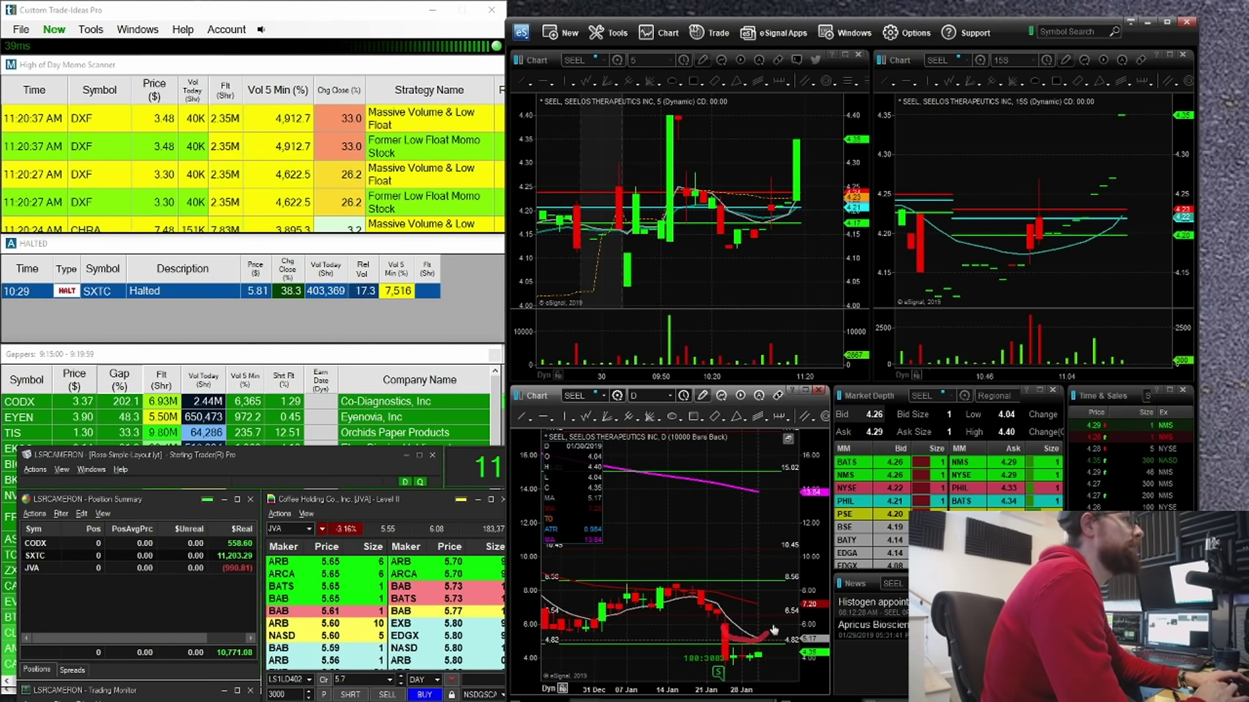
Load NFEC in the linked charts and enlarge the 5-minute chart's price pane over the volume pane.
click(737, 292)
text(H)
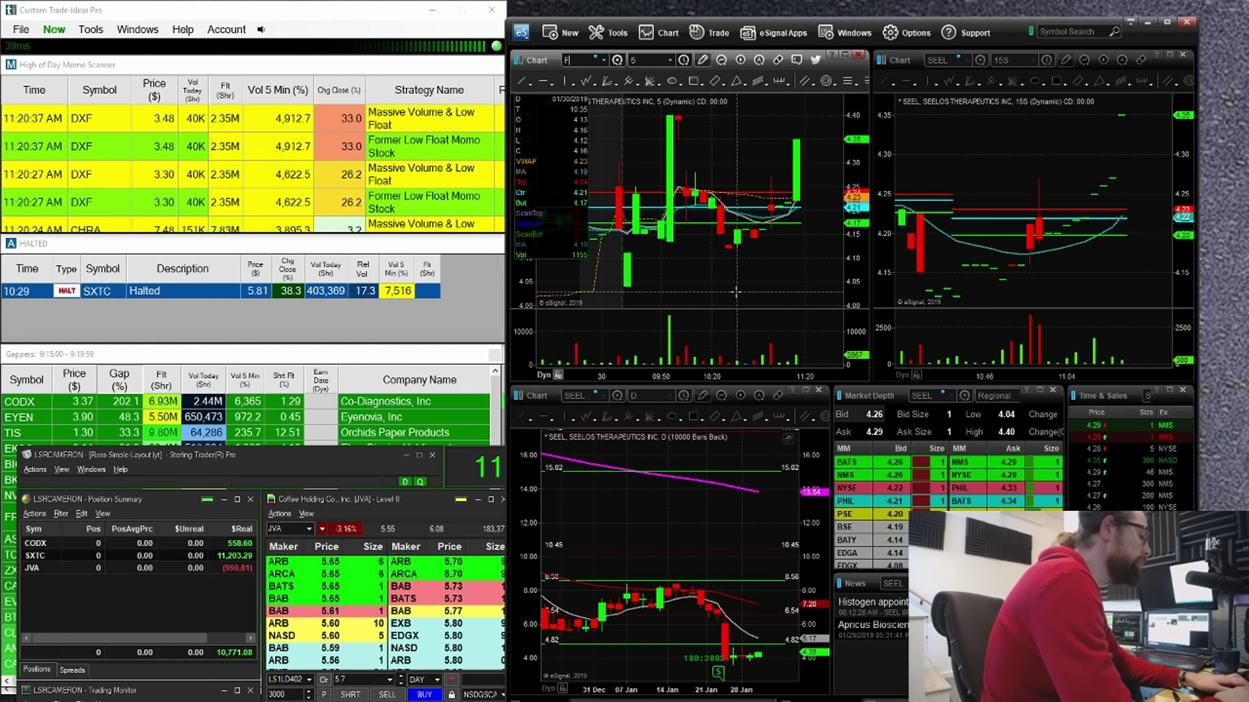
text(E)
key(BackSpace)
key(BackSpace)
text(NFEC)
key(Return)
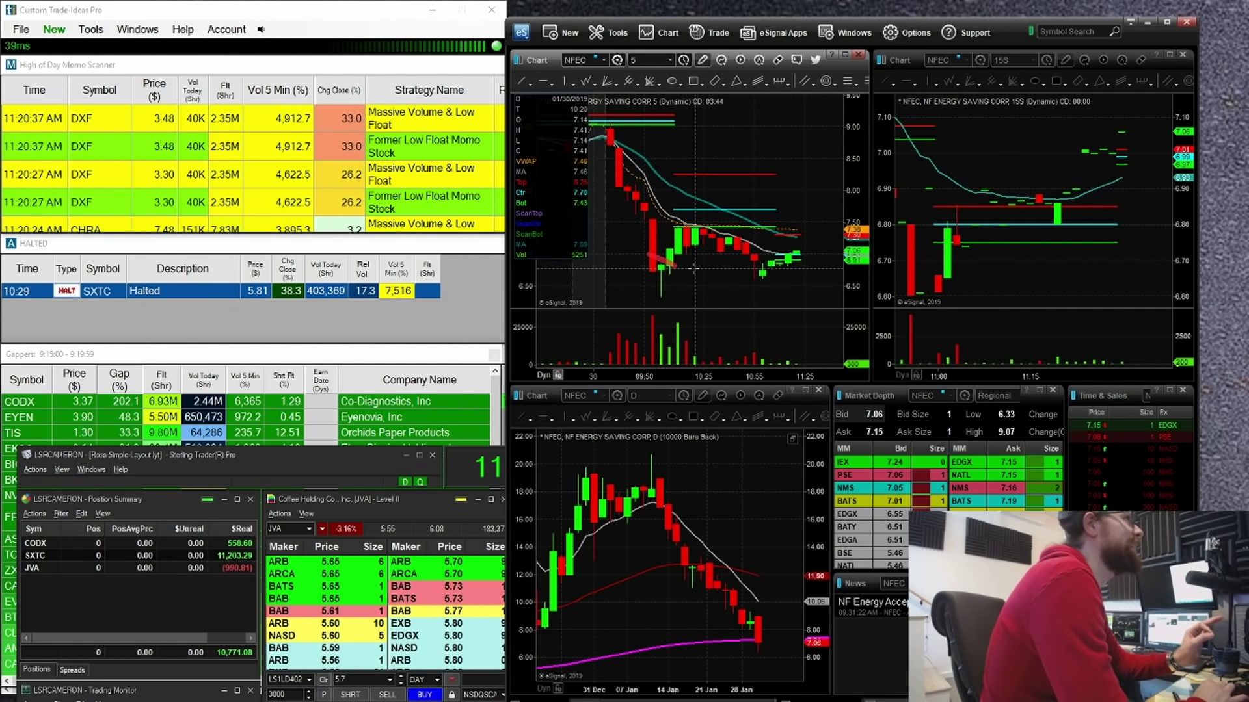
double_click(691, 268)
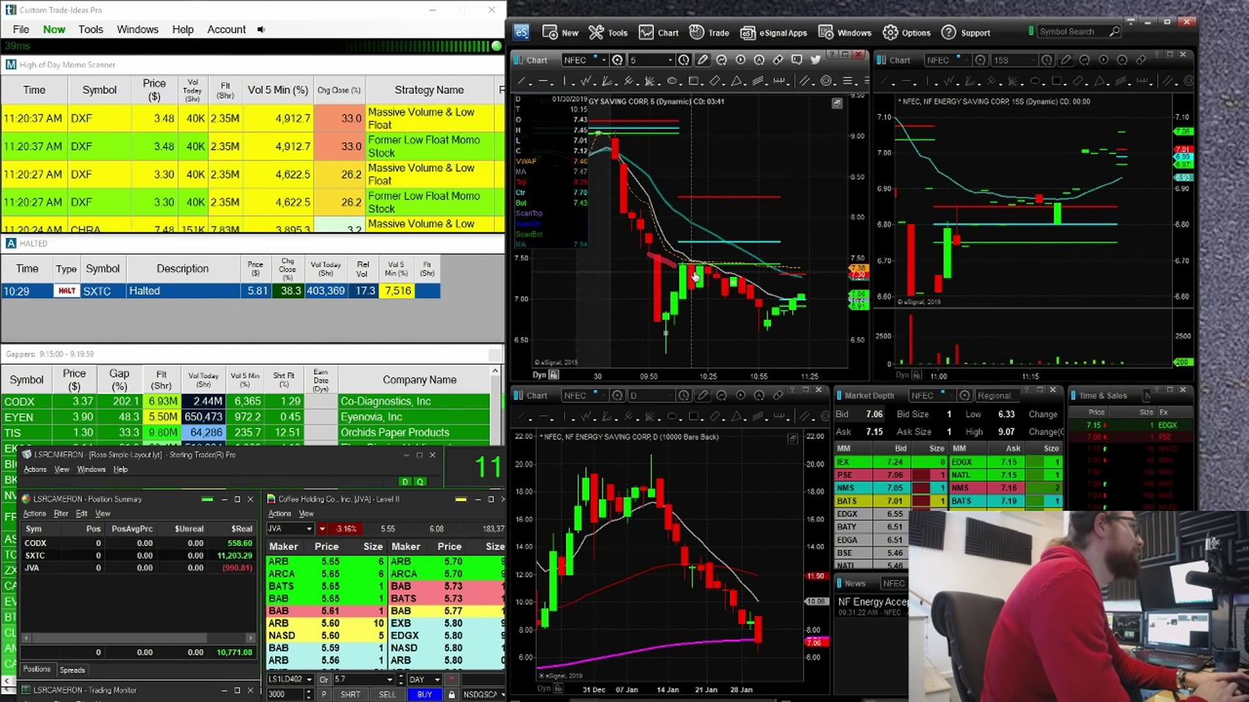
Load SXTC in the linked charts again.
text(STXTF)
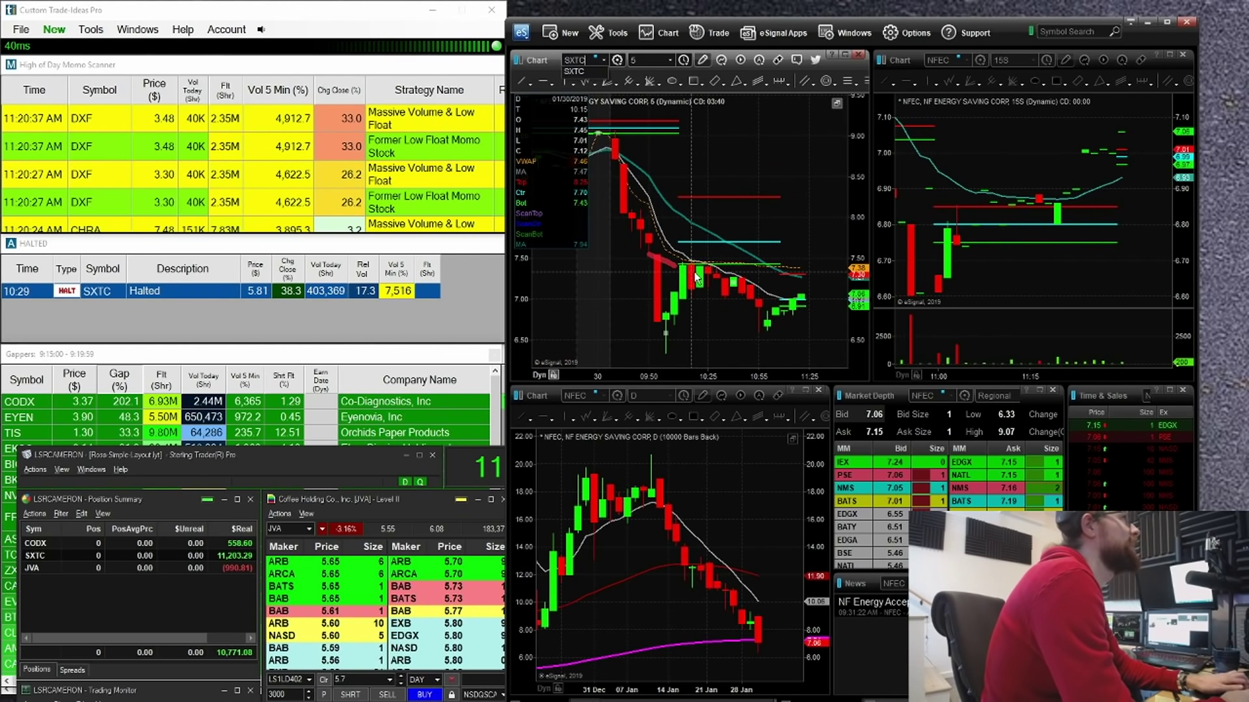
key(Return)
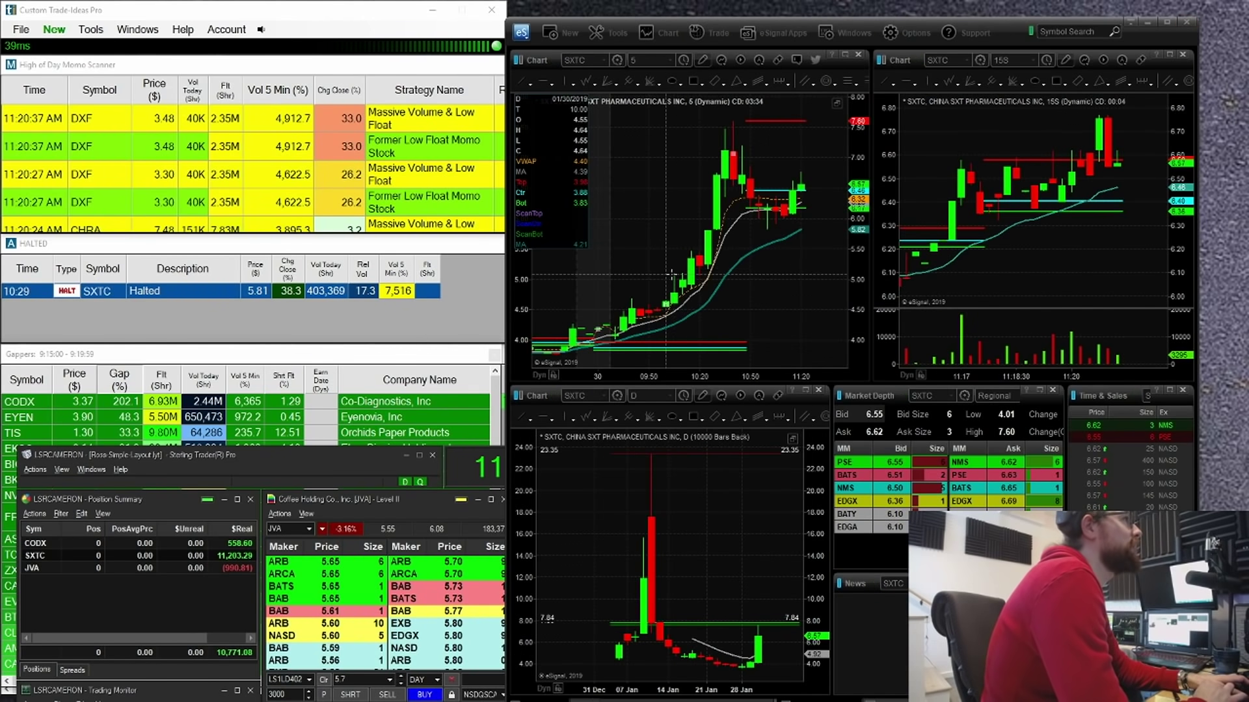
click(681, 272)
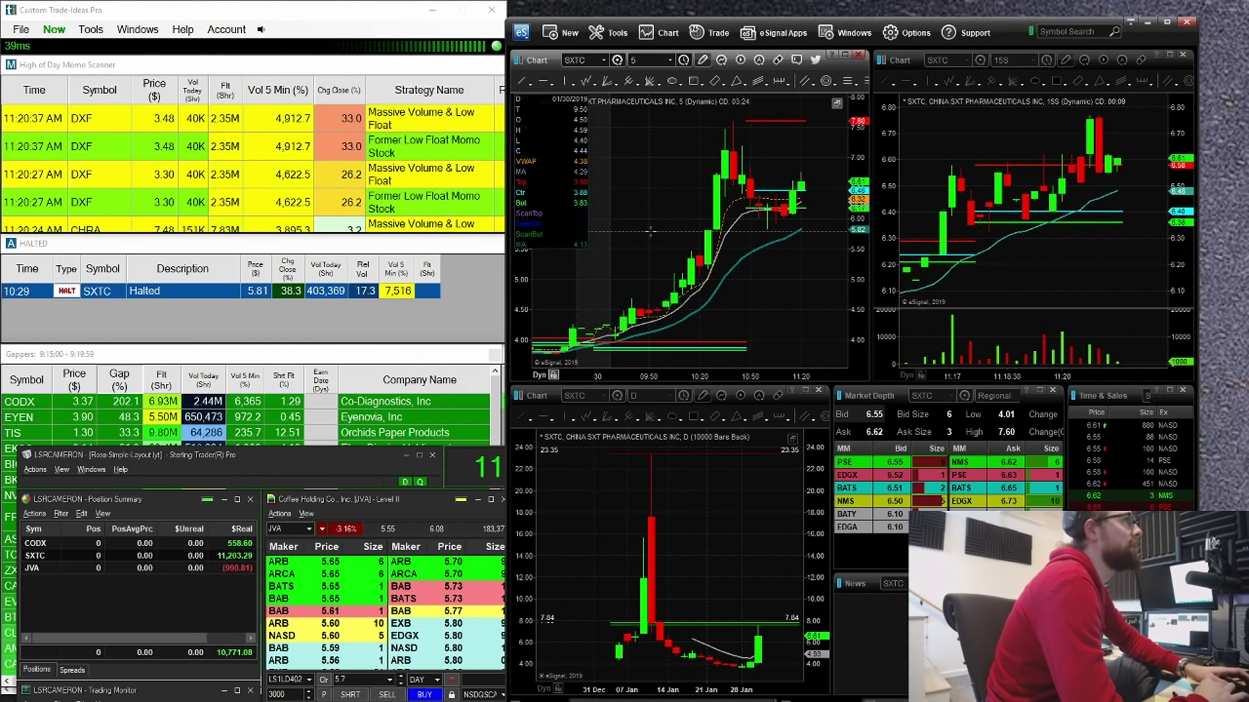
Move the trading window out of the way to uncover the whole Gappers list.
click(306, 466)
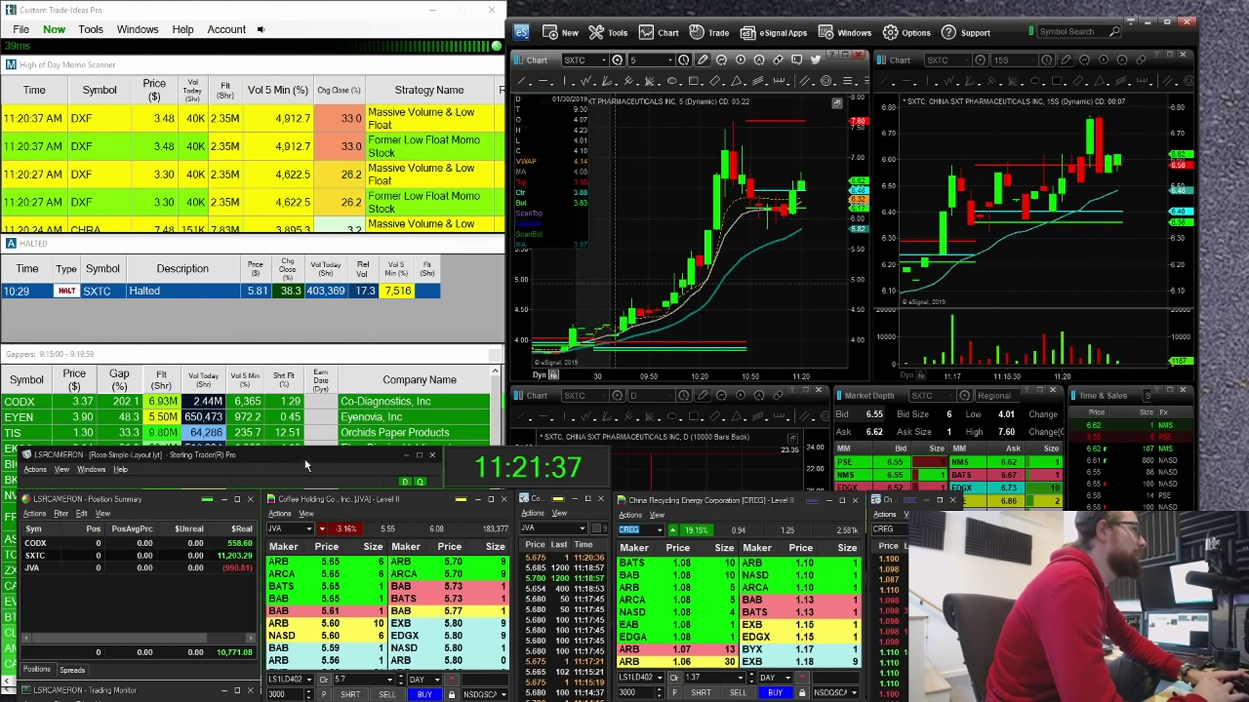
drag(267, 463, 384, 701)
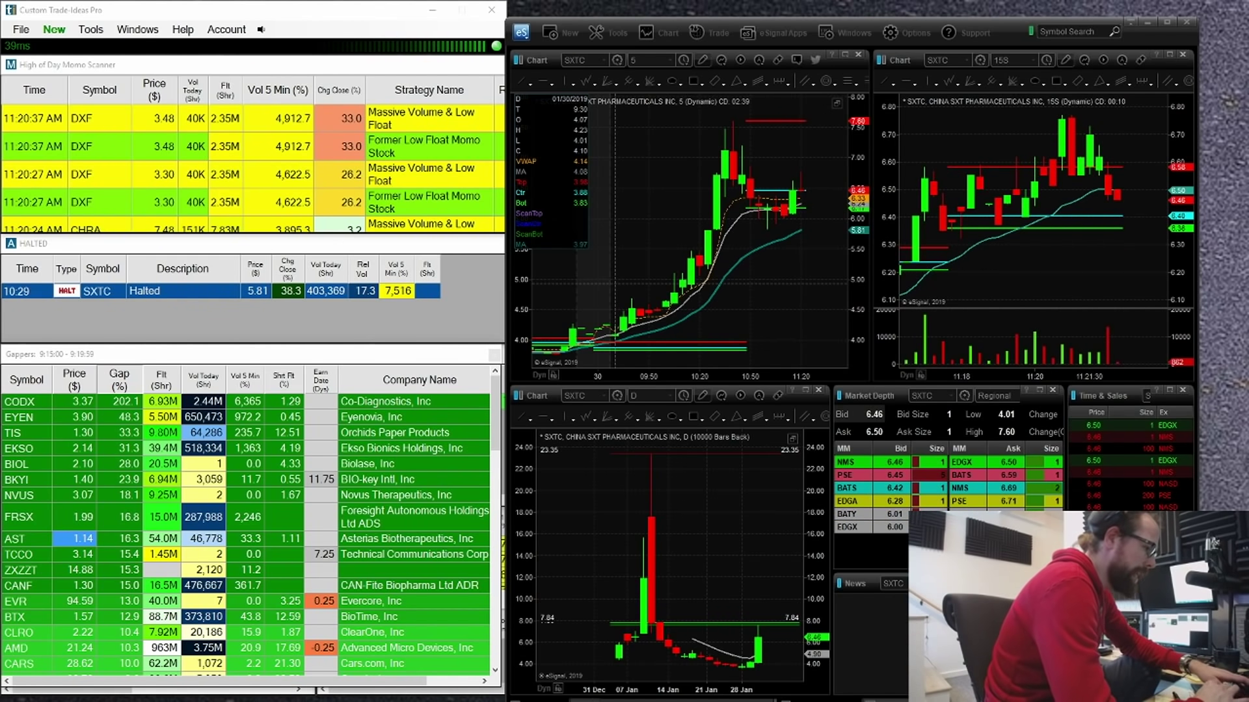
key(alt+Tab)
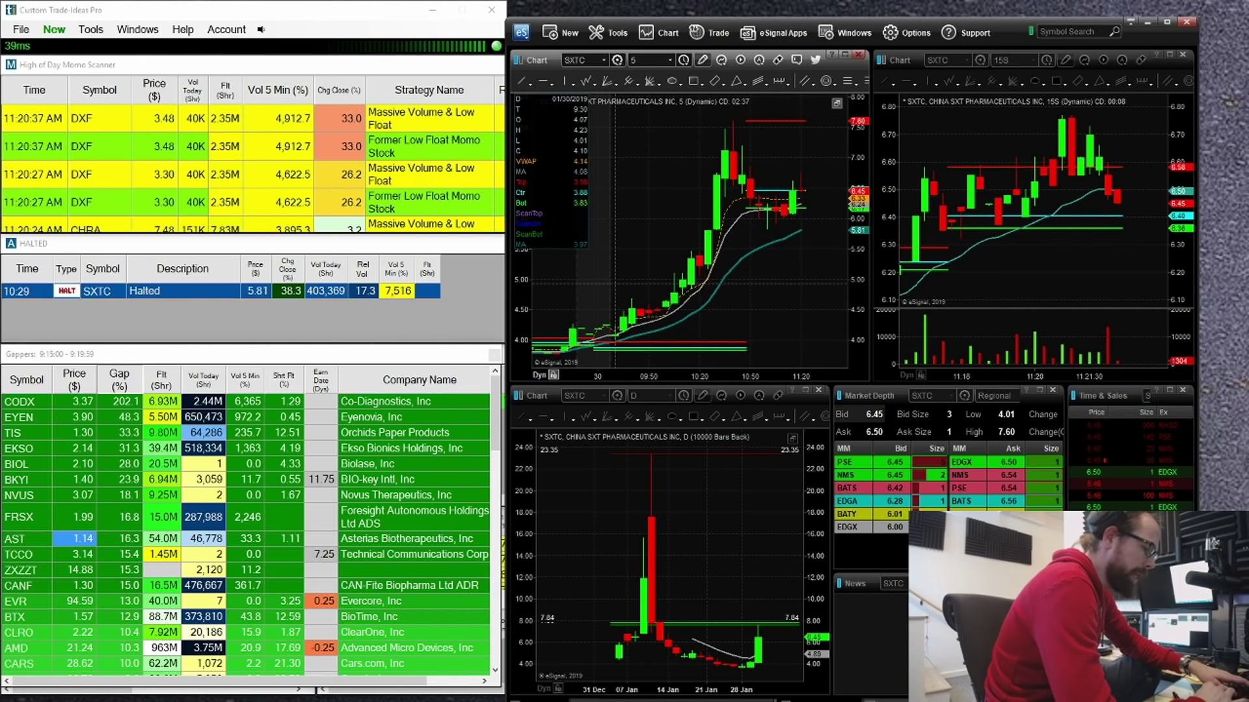
key(alt+Tab)
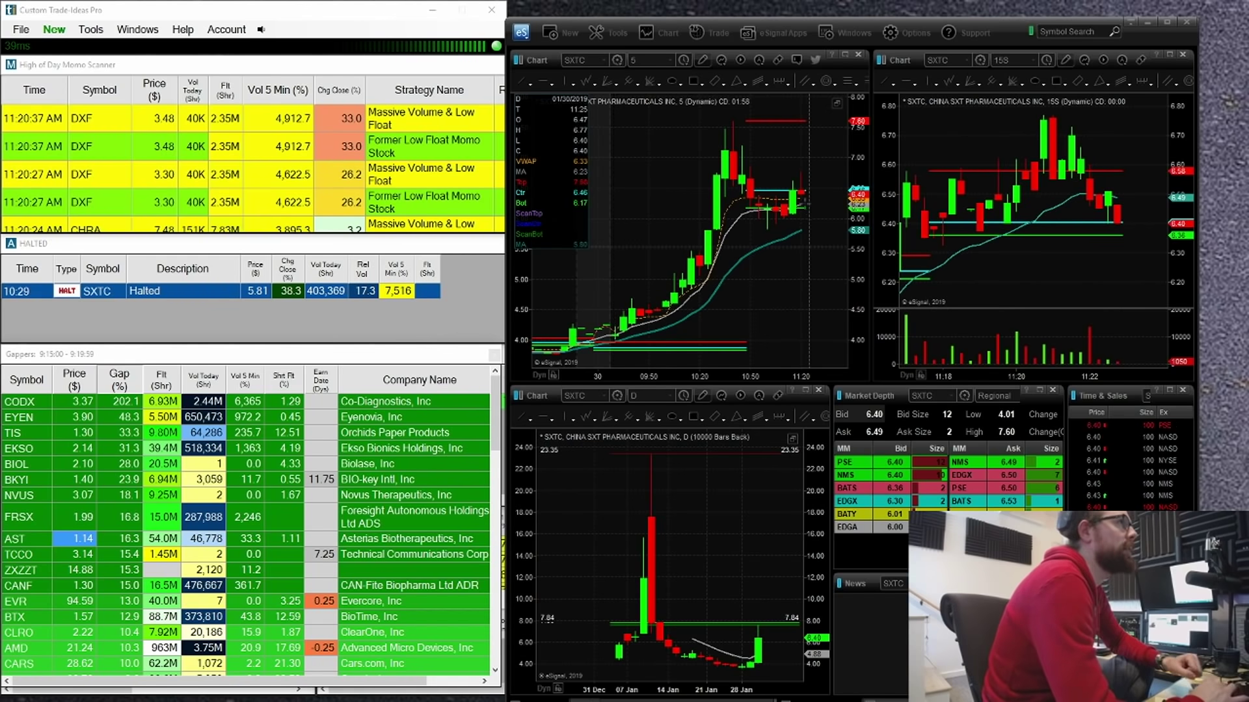
Widen the SXTC 15-second chart and show its price action from before 10:55 to after 11:20.
click(793, 239)
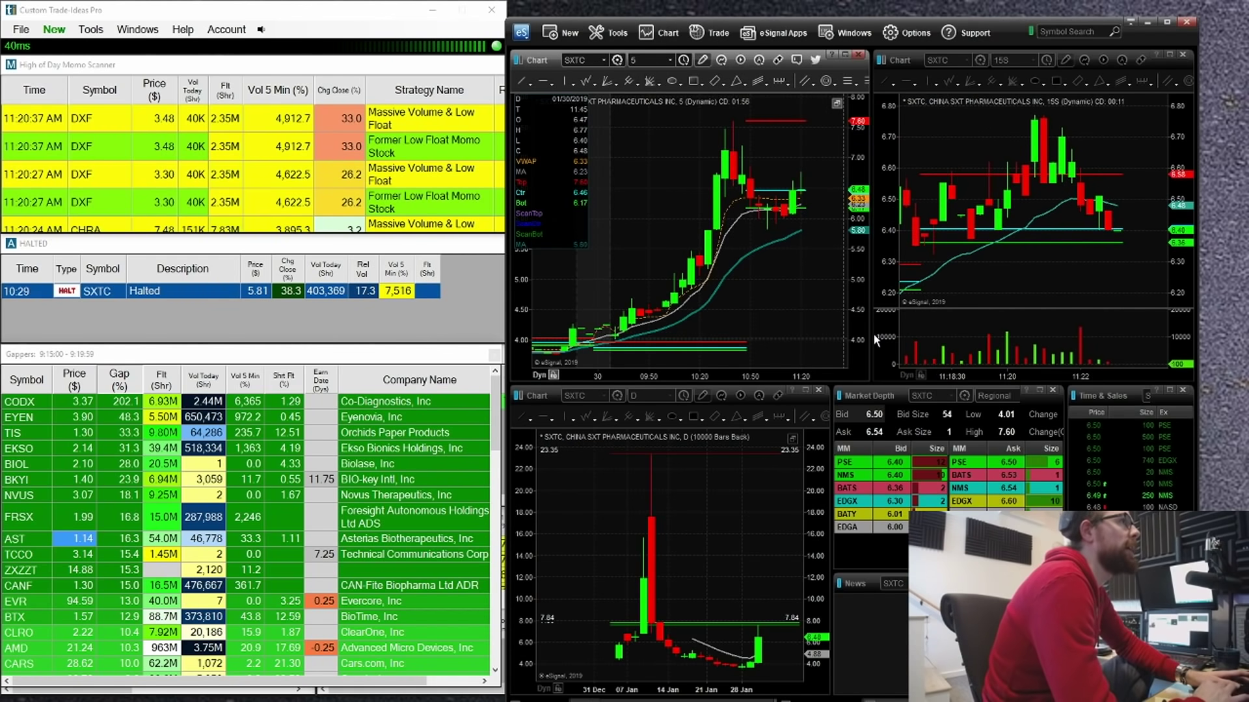
drag(872, 333, 649, 316)
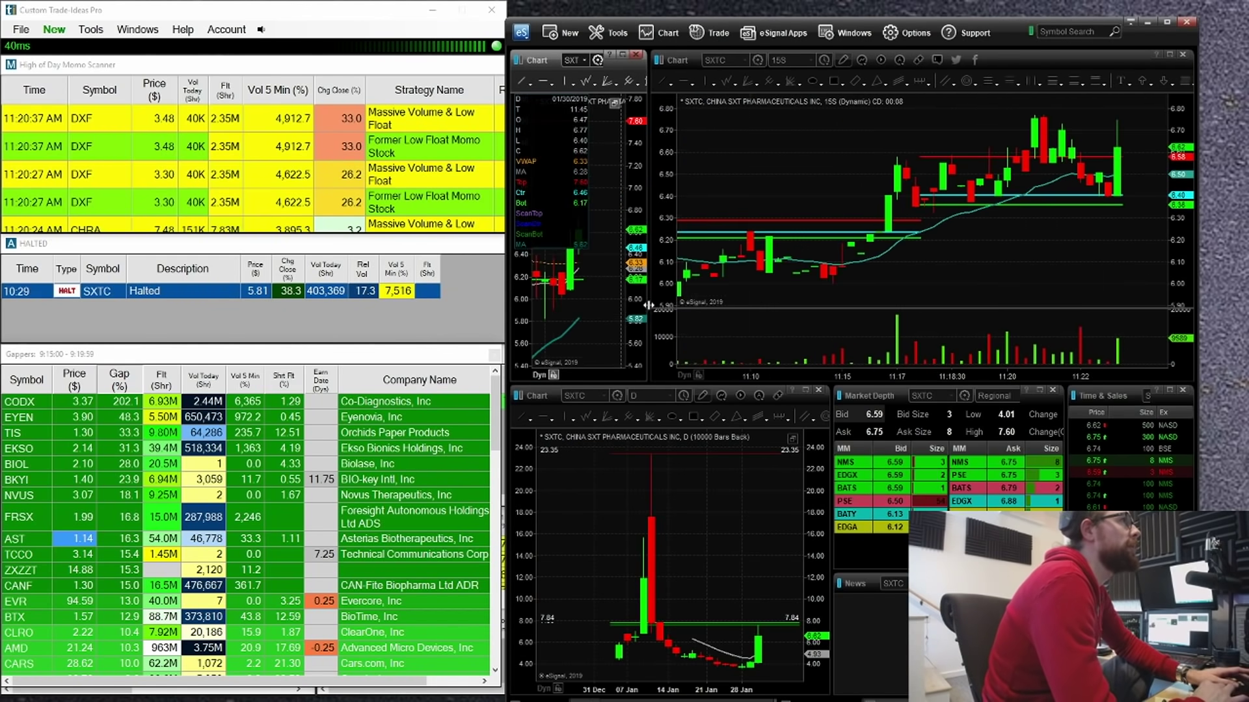
drag(744, 373, 995, 372)
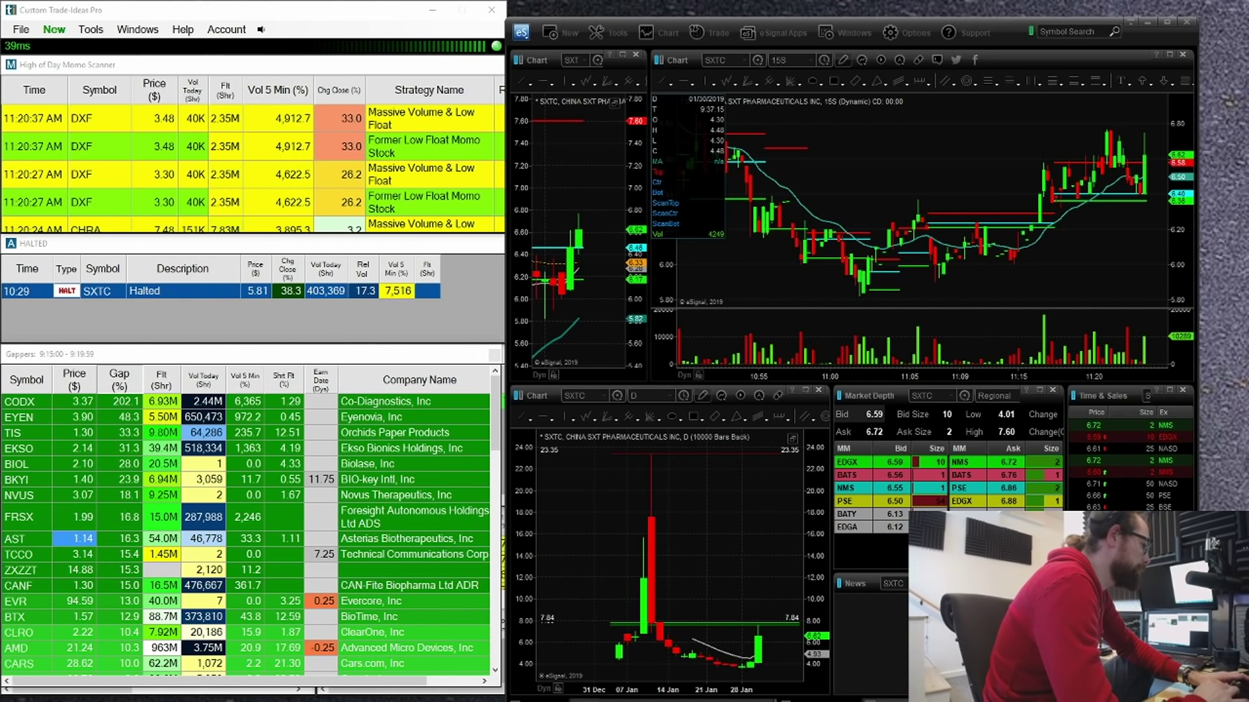
Place the Warrior Trading SIM window beside the charts, with all orders listed in an enlarged Trading Monitor and its clock narrowed.
drag(345, 701, 262, 241)
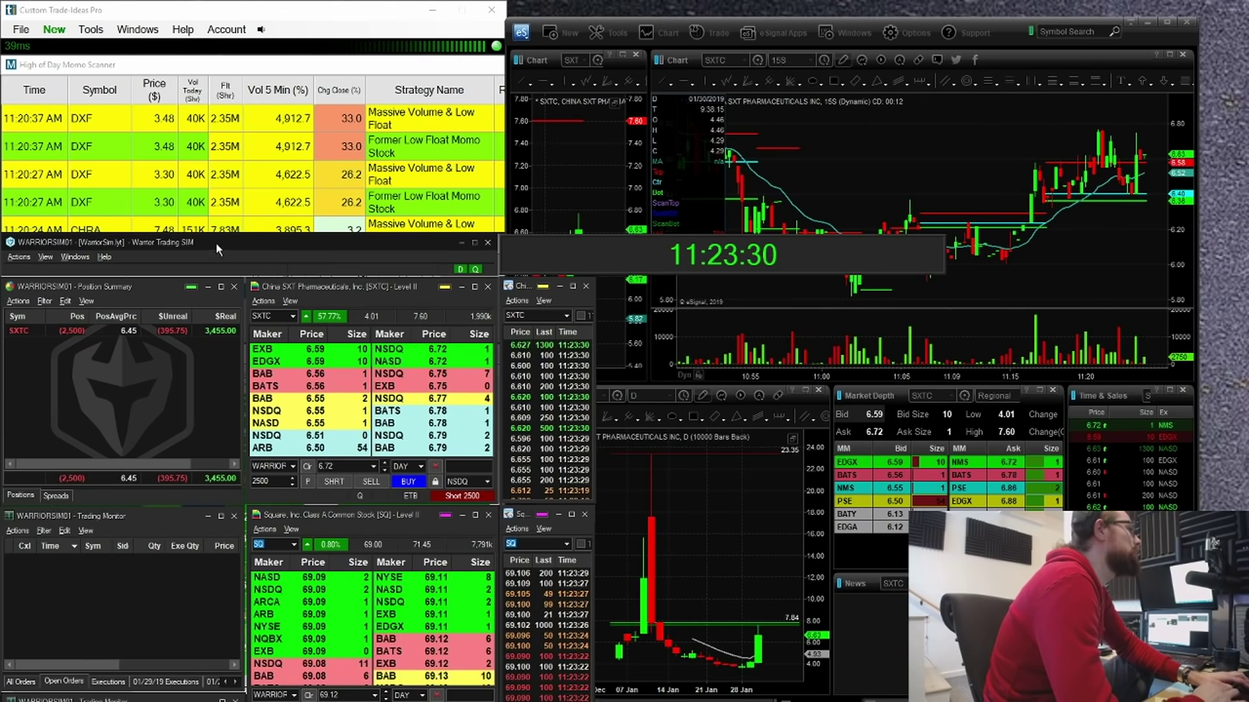
drag(216, 243, 219, 45)
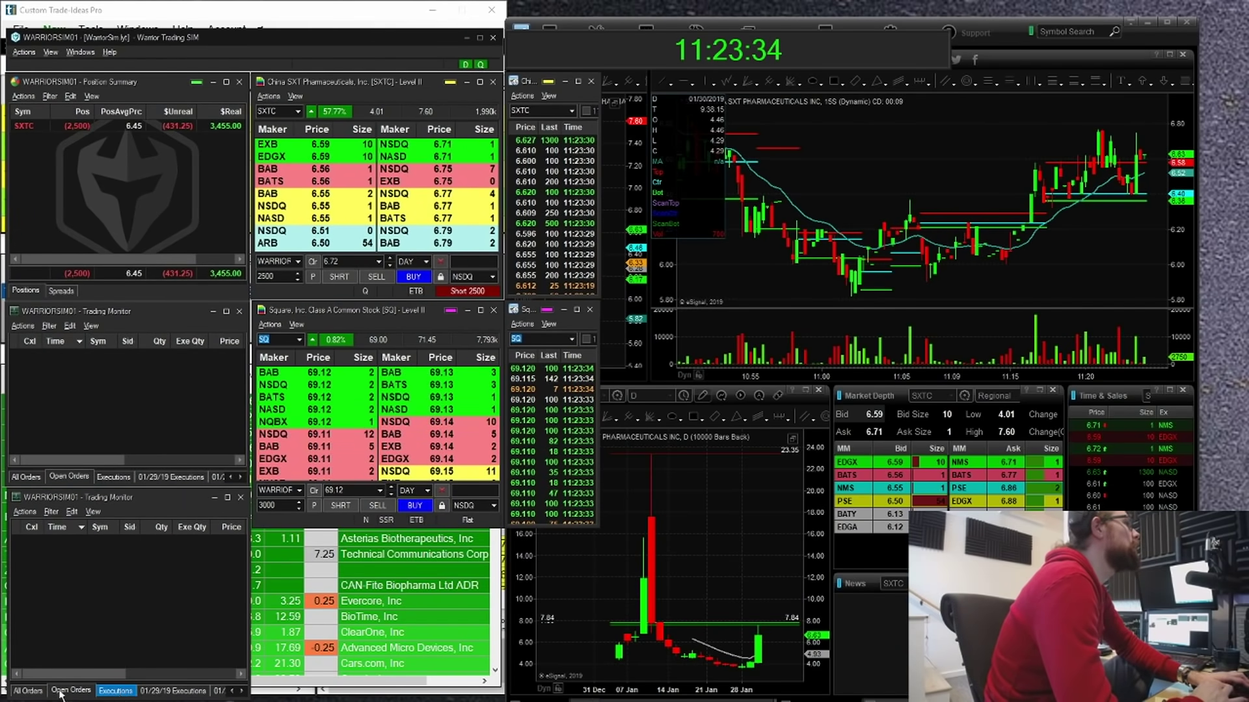
click(28, 690)
drag(132, 492, 155, 304)
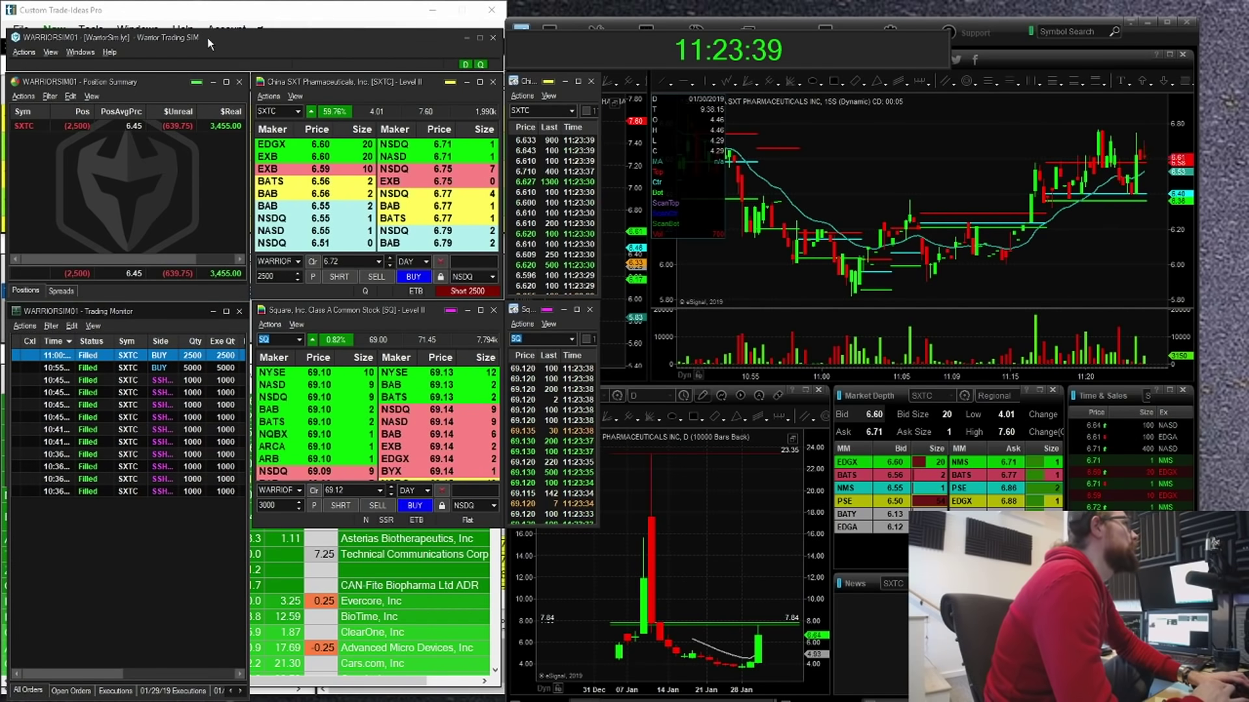
drag(206, 37, 200, 10)
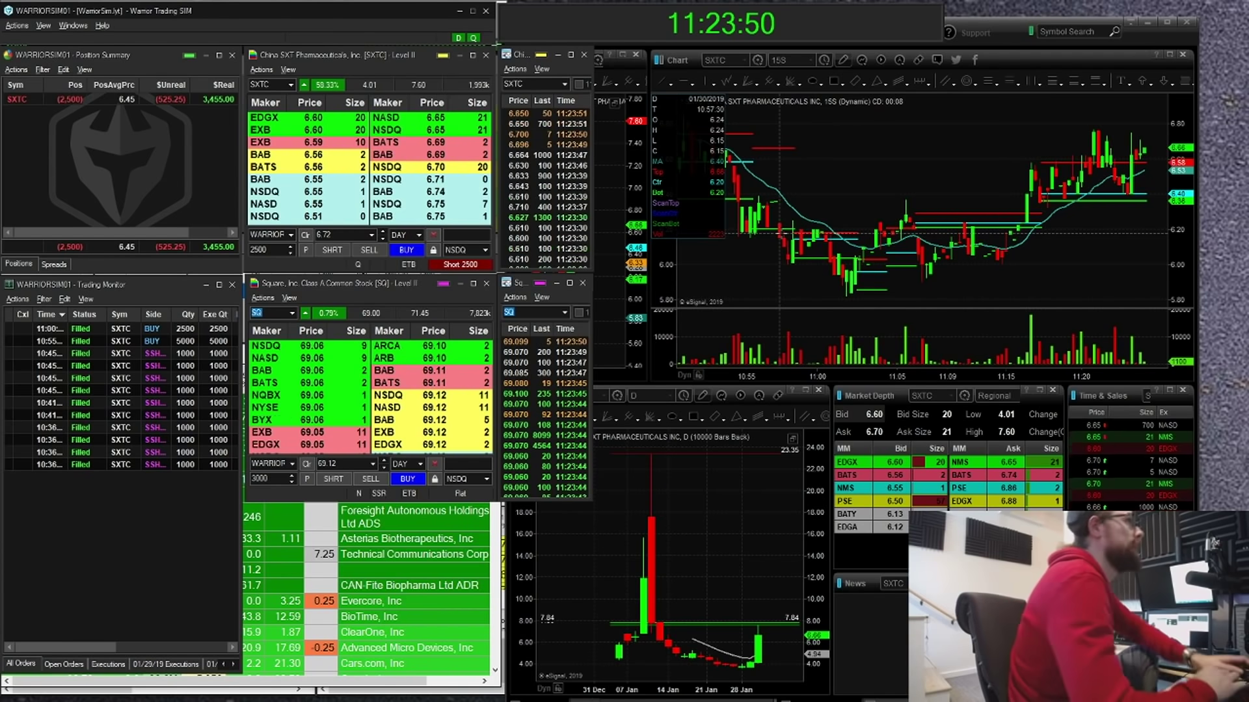
drag(945, 26, 627, 28)
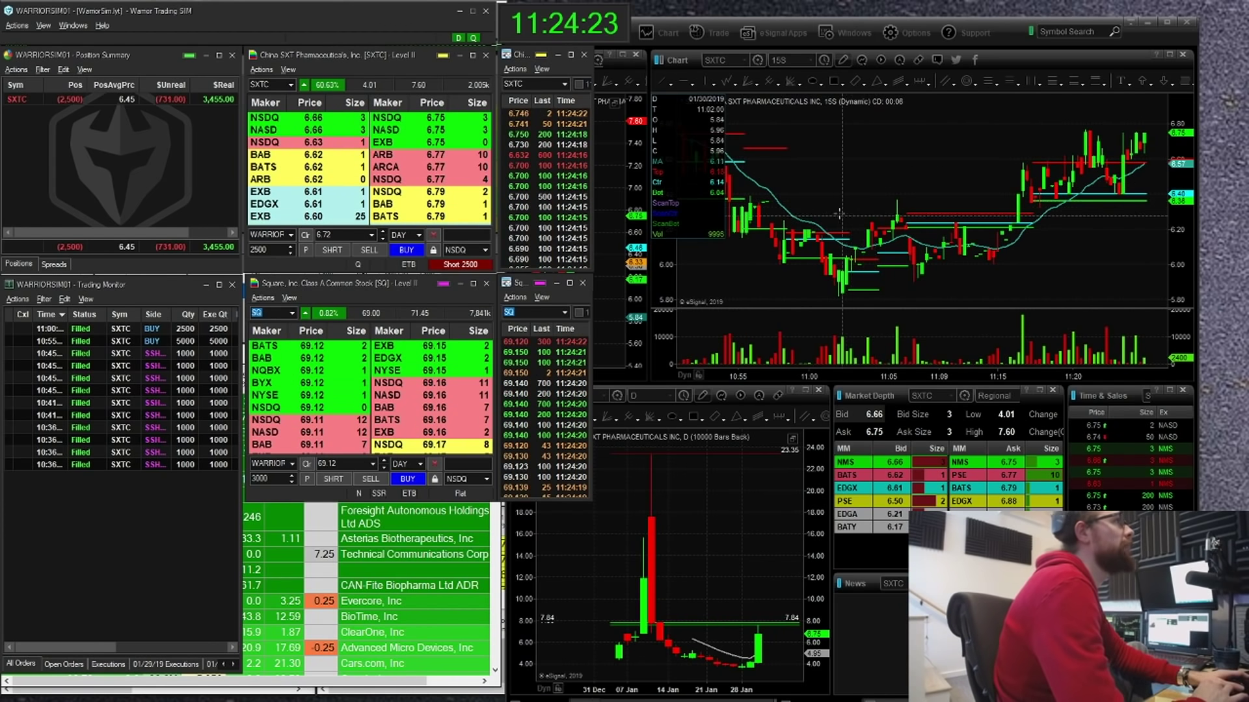
Show the SXTC move from 10:30 to 10:45 on a narrower 15-second chart beside the 5-minute chart from 09:35 to 10:30.
click(838, 205)
drag(730, 376, 1007, 347)
drag(845, 276, 714, 336)
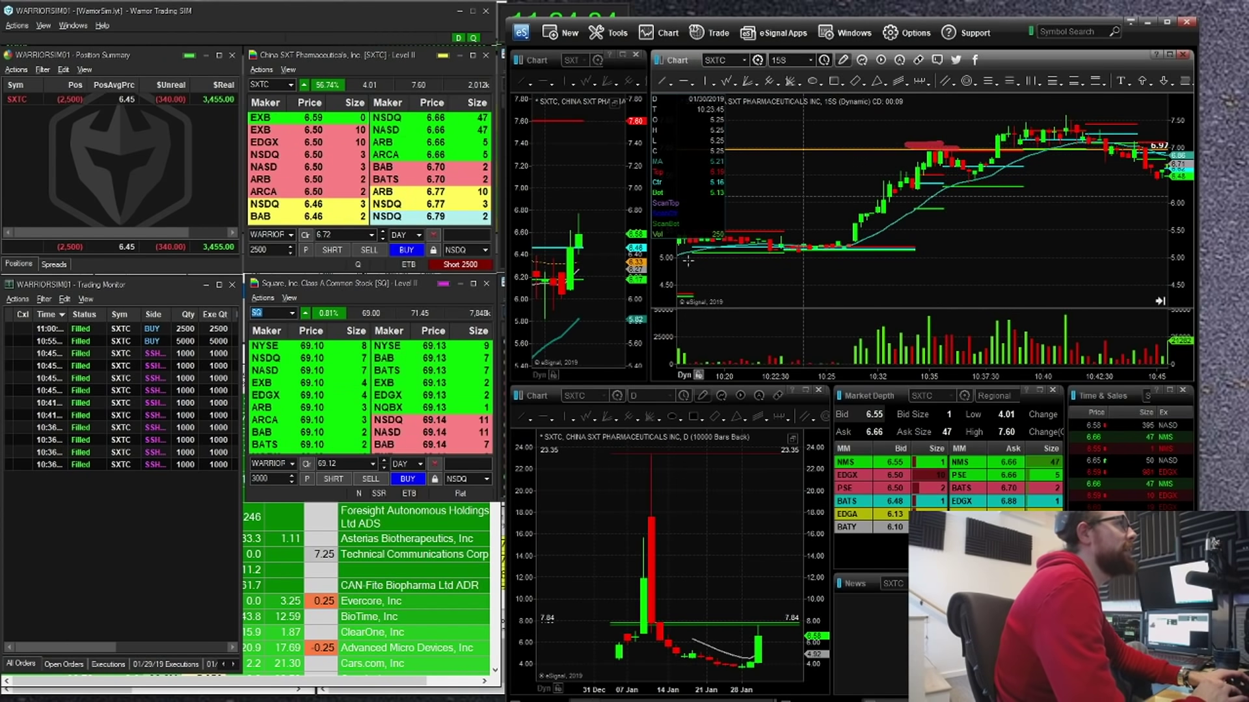
drag(648, 277, 844, 293)
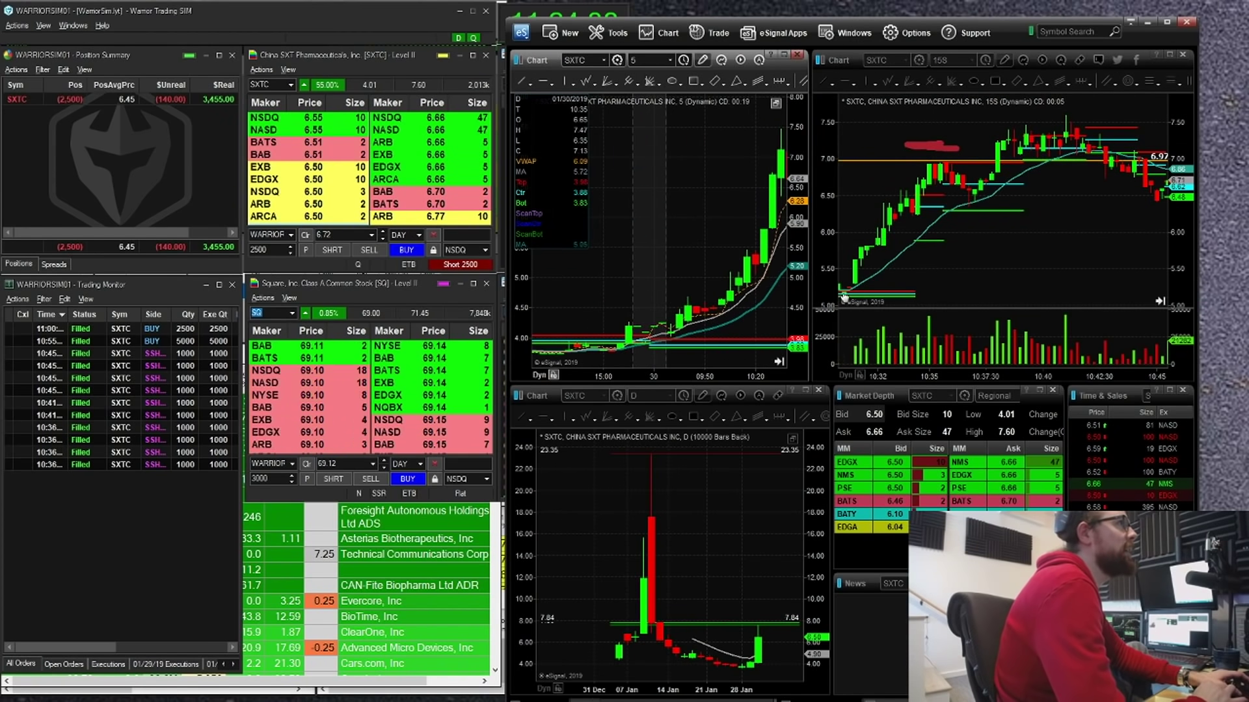
drag(731, 378, 680, 371)
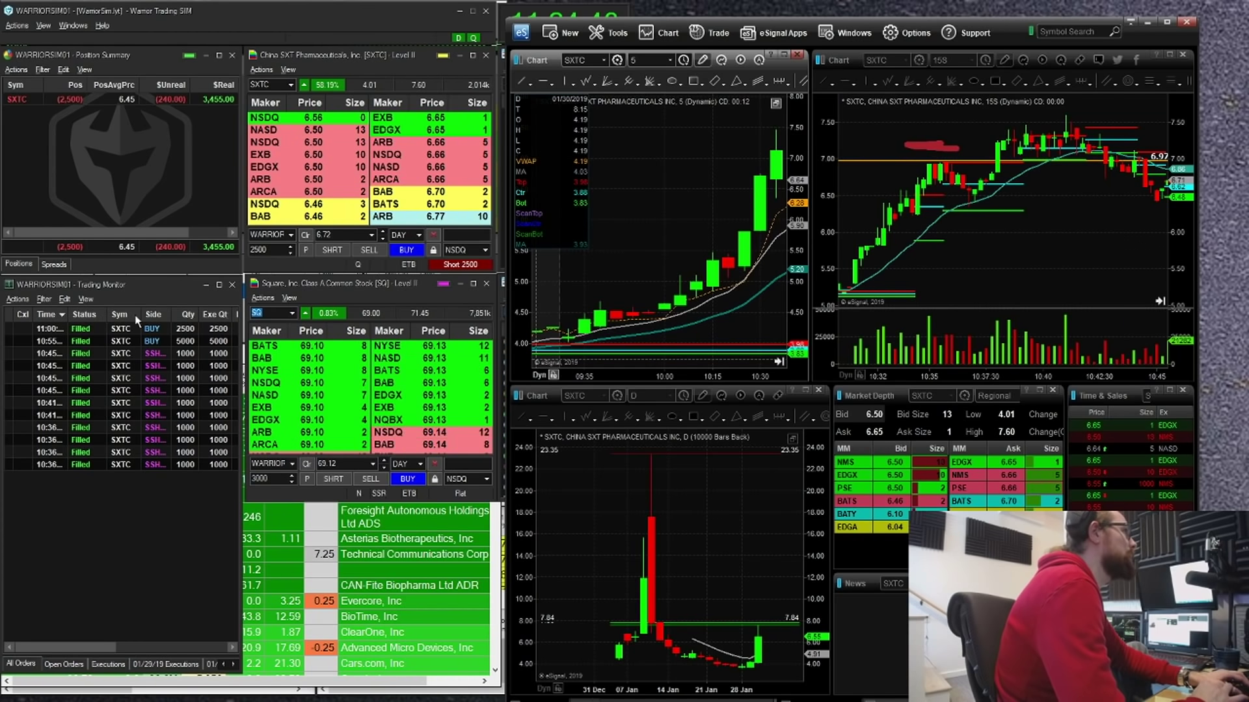
Narrow the Sym and Side columns in the simulator's order list and bring the Price column into view.
drag(137, 314, 130, 314)
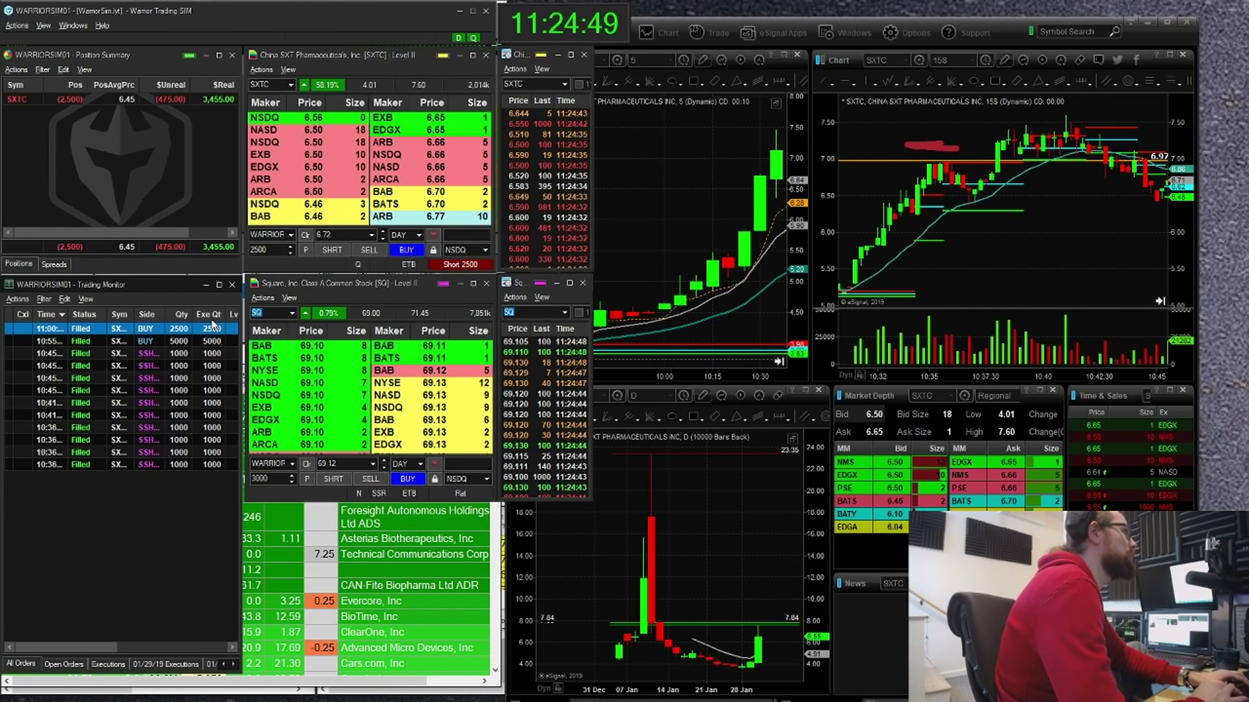
drag(95, 647, 125, 649)
drag(105, 313, 107, 315)
drag(121, 648, 56, 649)
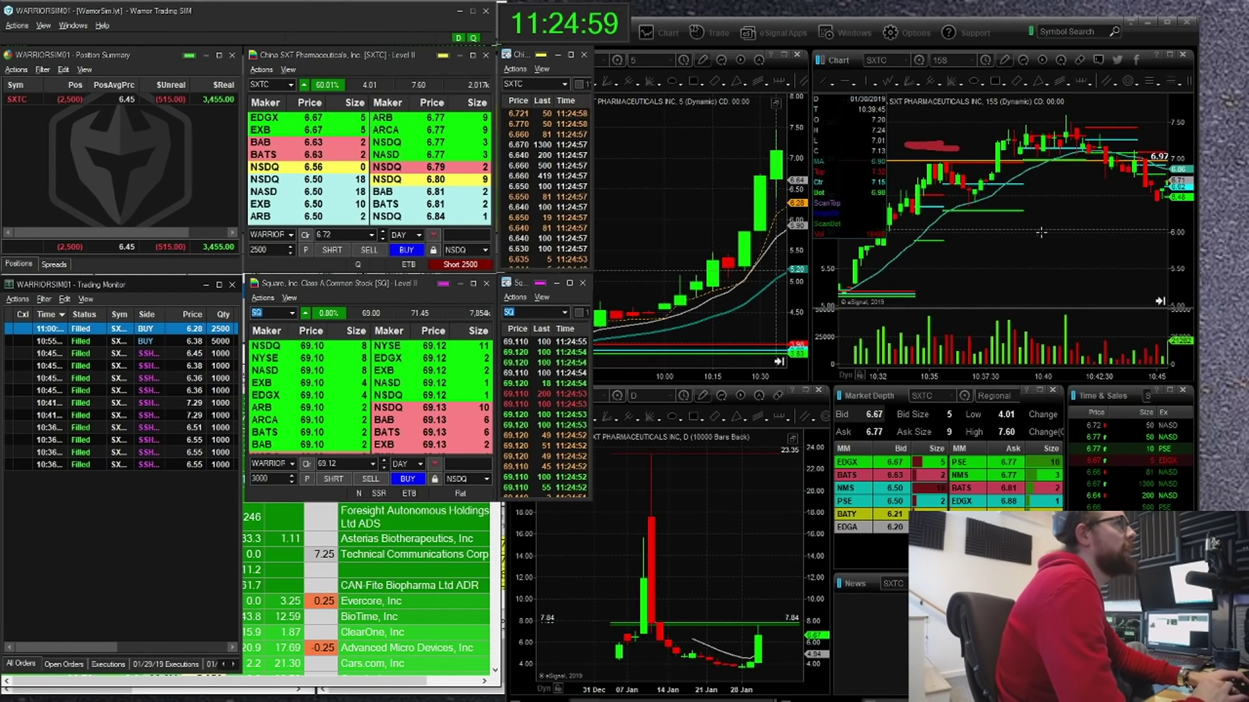
Mark the pullback and rebound between about 10:36 and 10:38 on the SXTC 15-second chart with a red freehand curve.
click(952, 189)
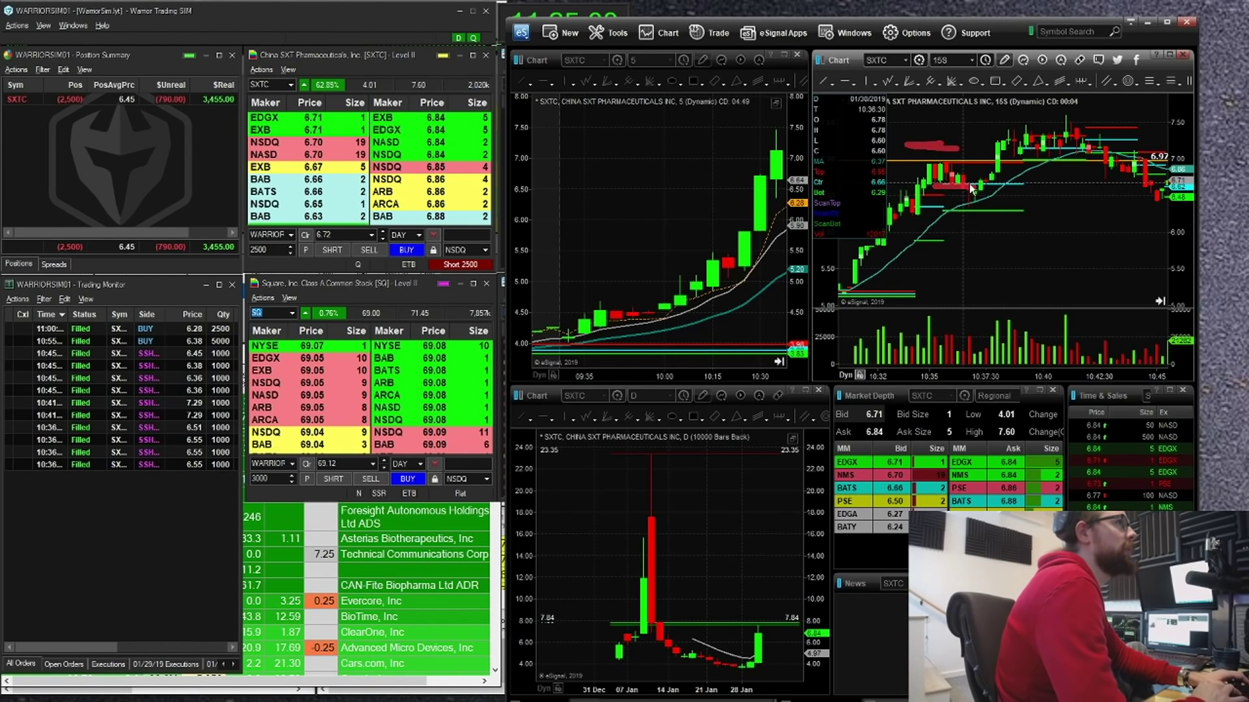
click(959, 186)
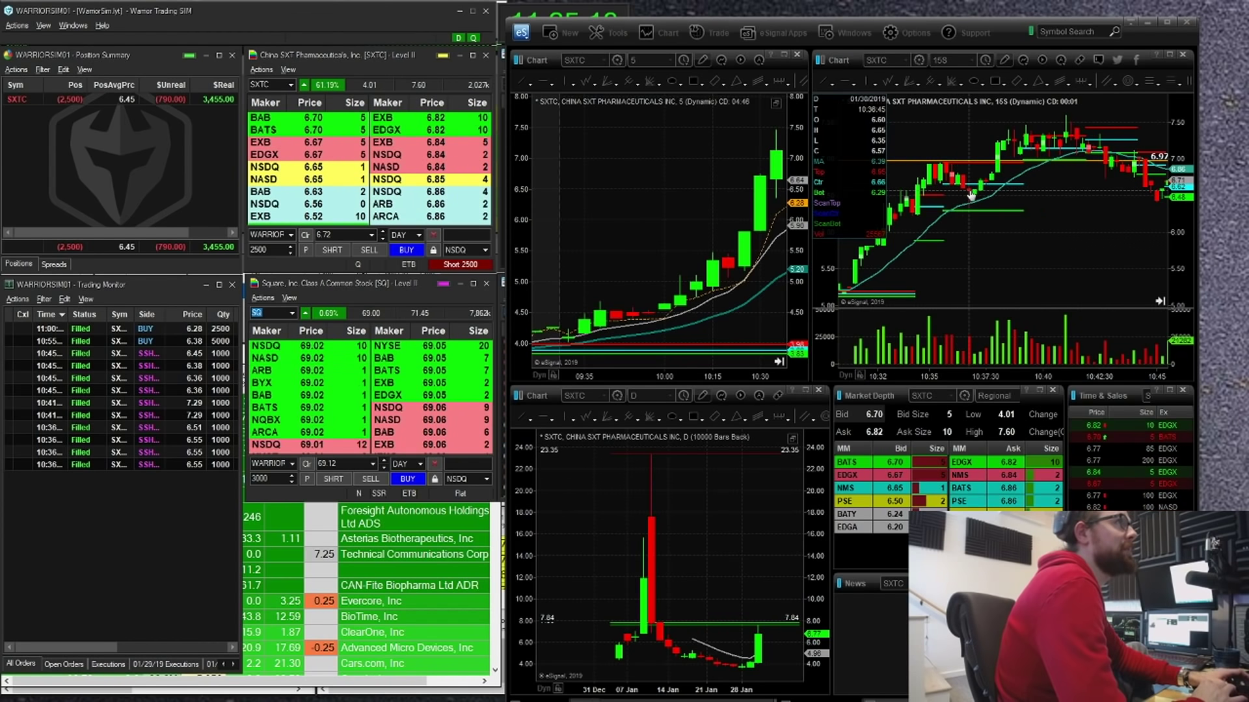
drag(958, 208, 983, 208)
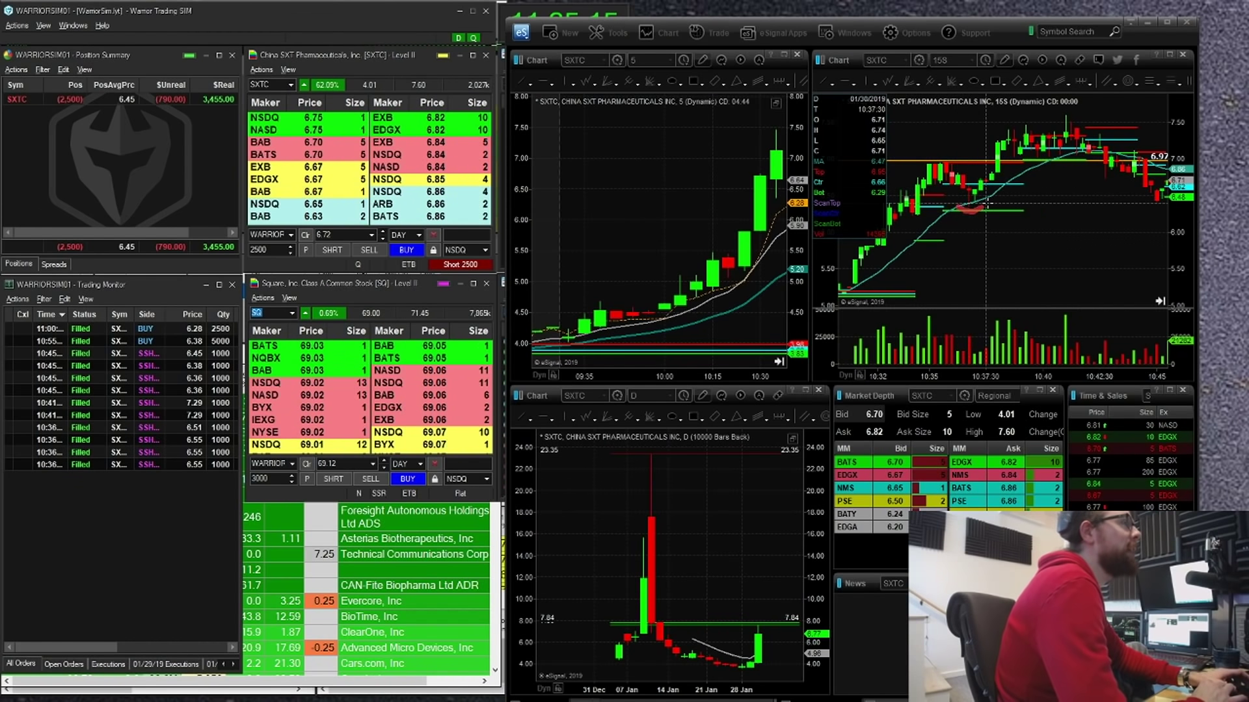
mouse_move(946, 169)
mouse_down()
mouse_move(976, 208)
mouse_move(980, 187)
mouse_move(997, 195)
mouse_up()
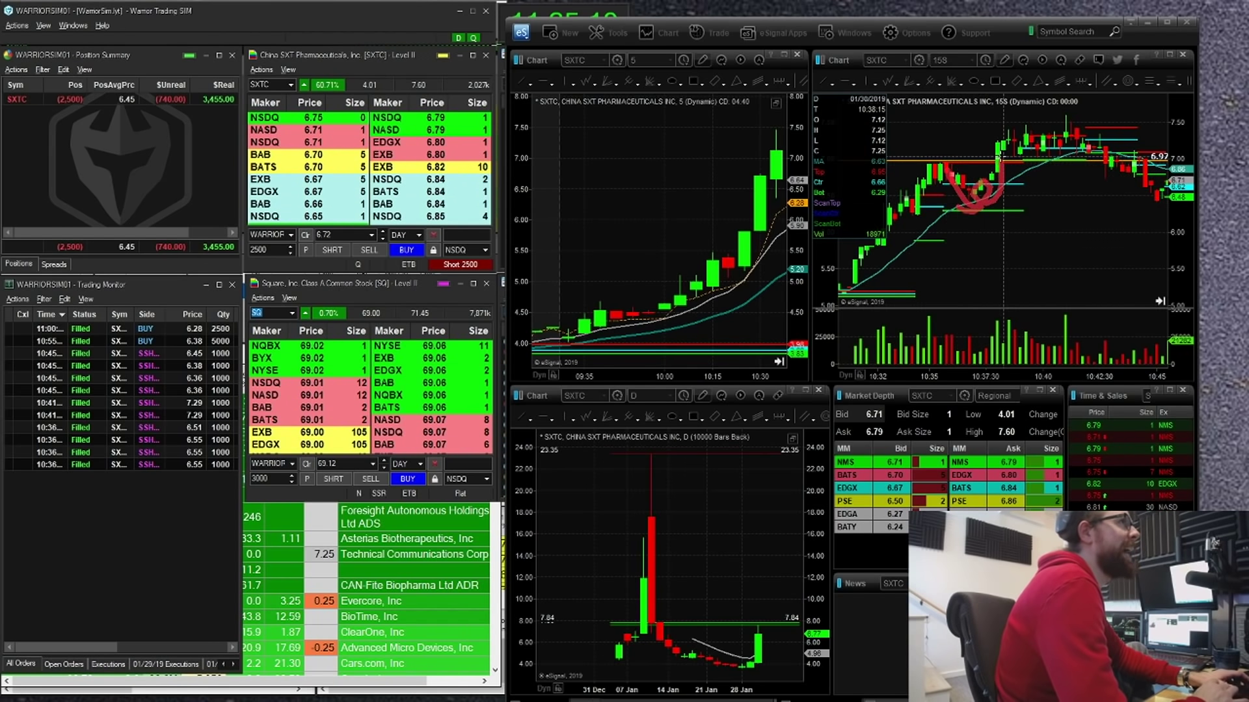
drag(1001, 163, 1015, 172)
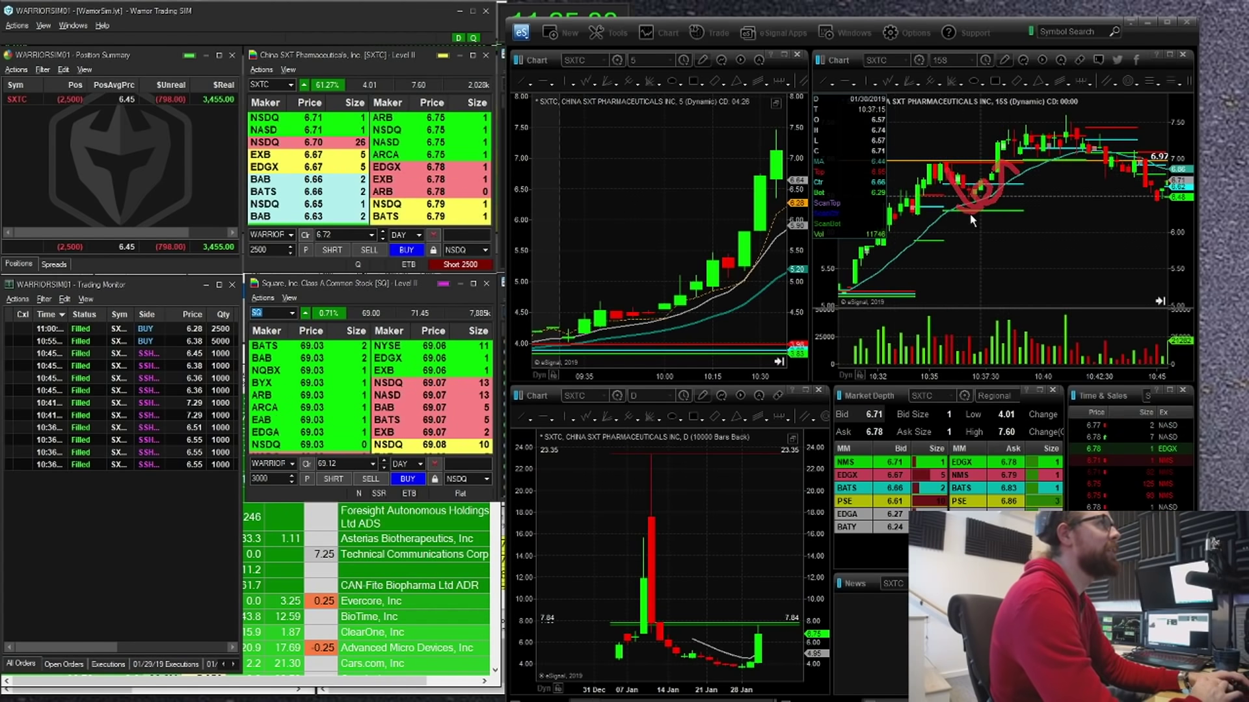
Uncover the High of Day Momo Scanner to check its latest alerts, and place the simulator window back beside the charts.
click(997, 141)
drag(383, 11, 381, 192)
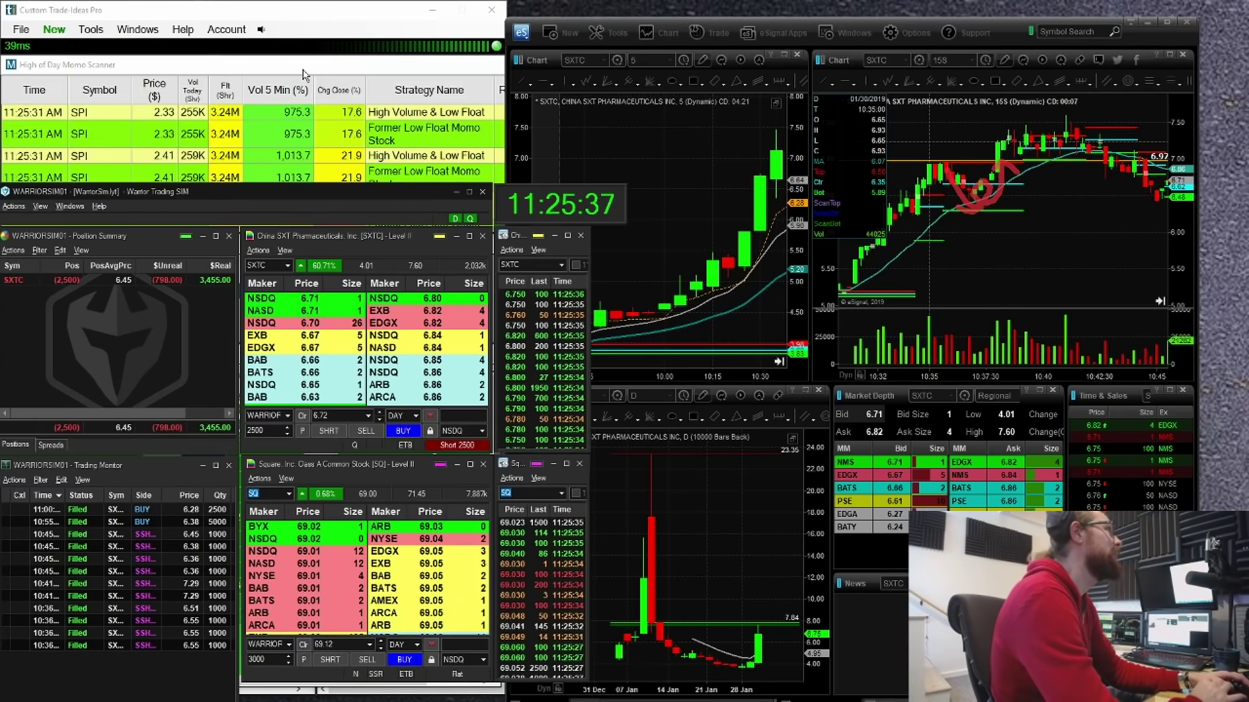
drag(201, 194, 210, 136)
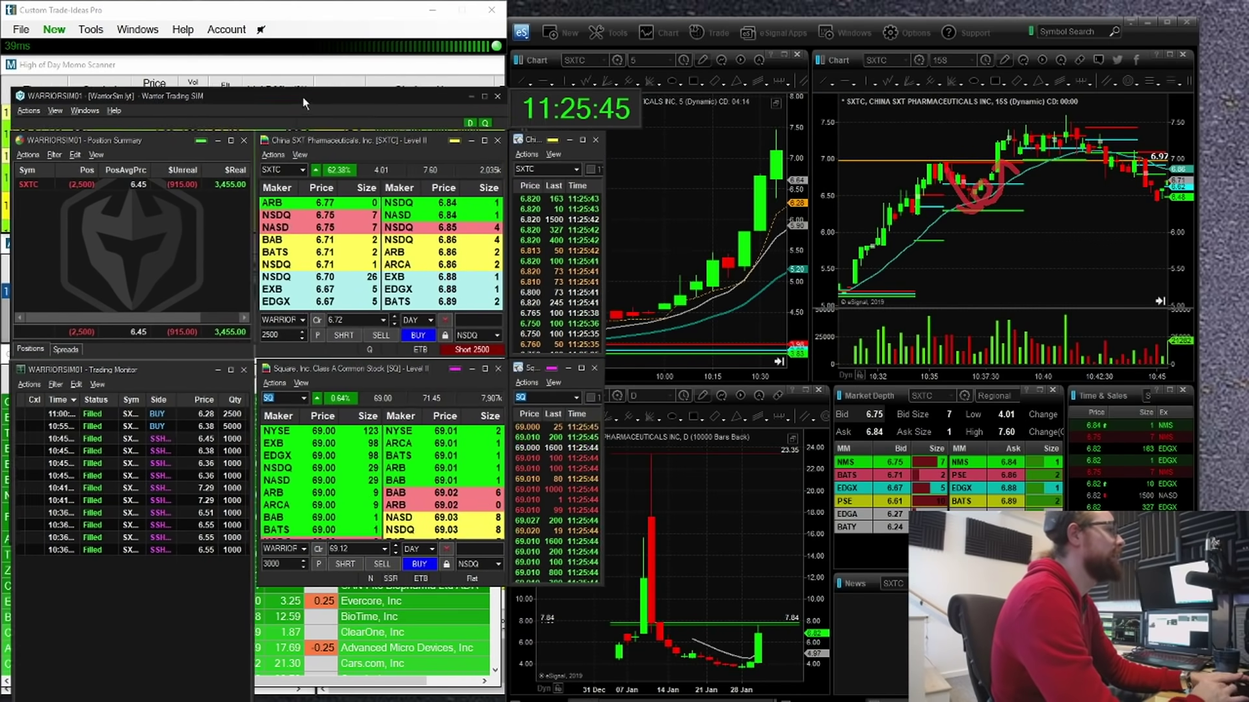
drag(302, 96, 298, 41)
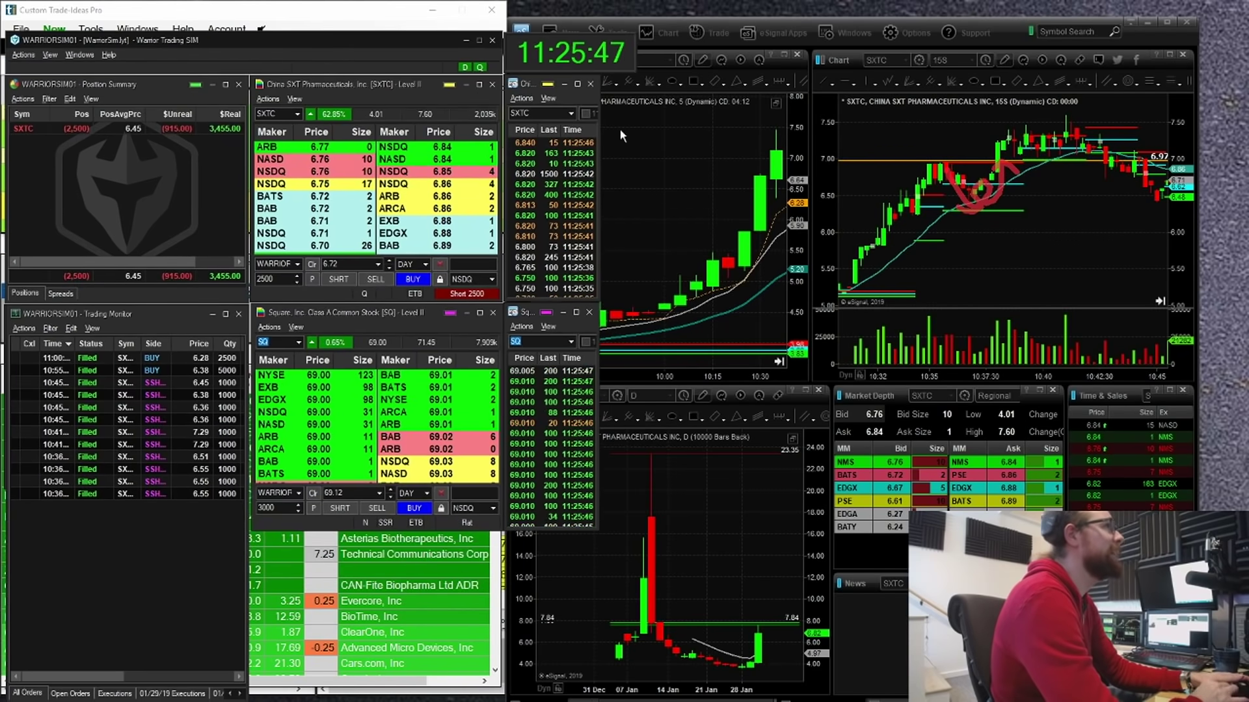
Mark the SXTC high just above 7.50 with a red line and look up the 10:36 short orders in the Trading Monitor.
click(1004, 163)
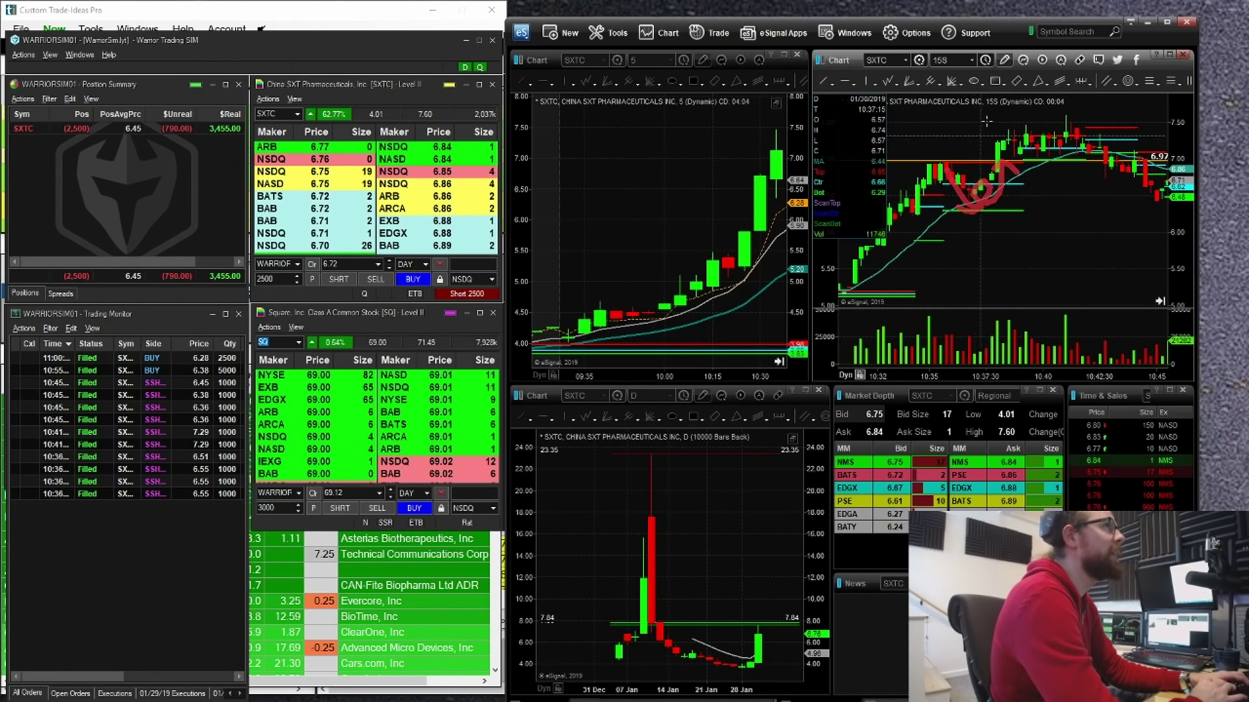
drag(973, 116, 1076, 116)
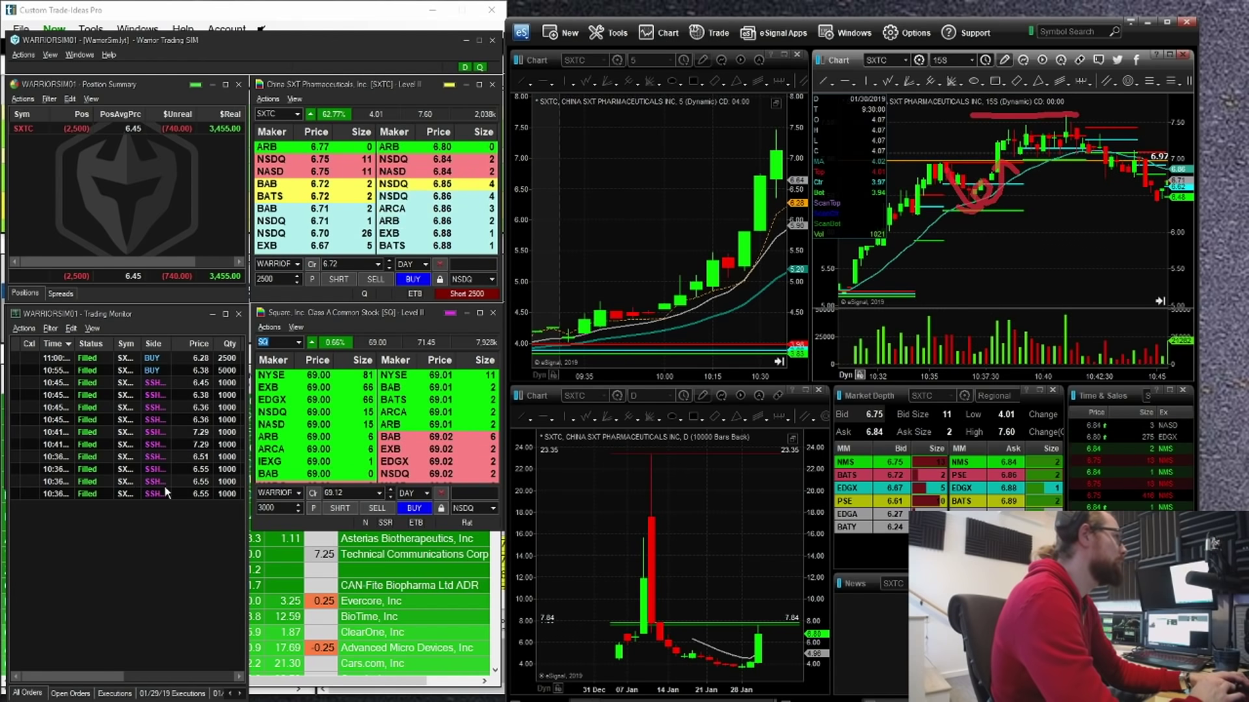
click(201, 482)
click(200, 472)
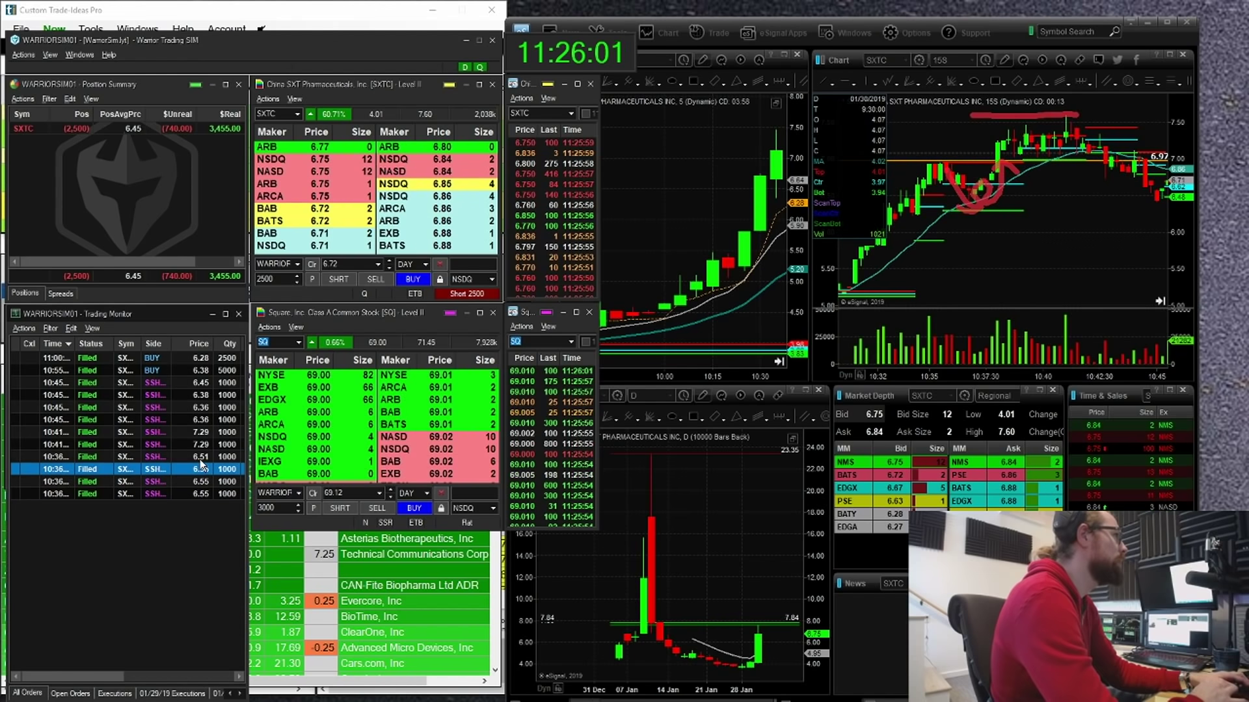
click(200, 460)
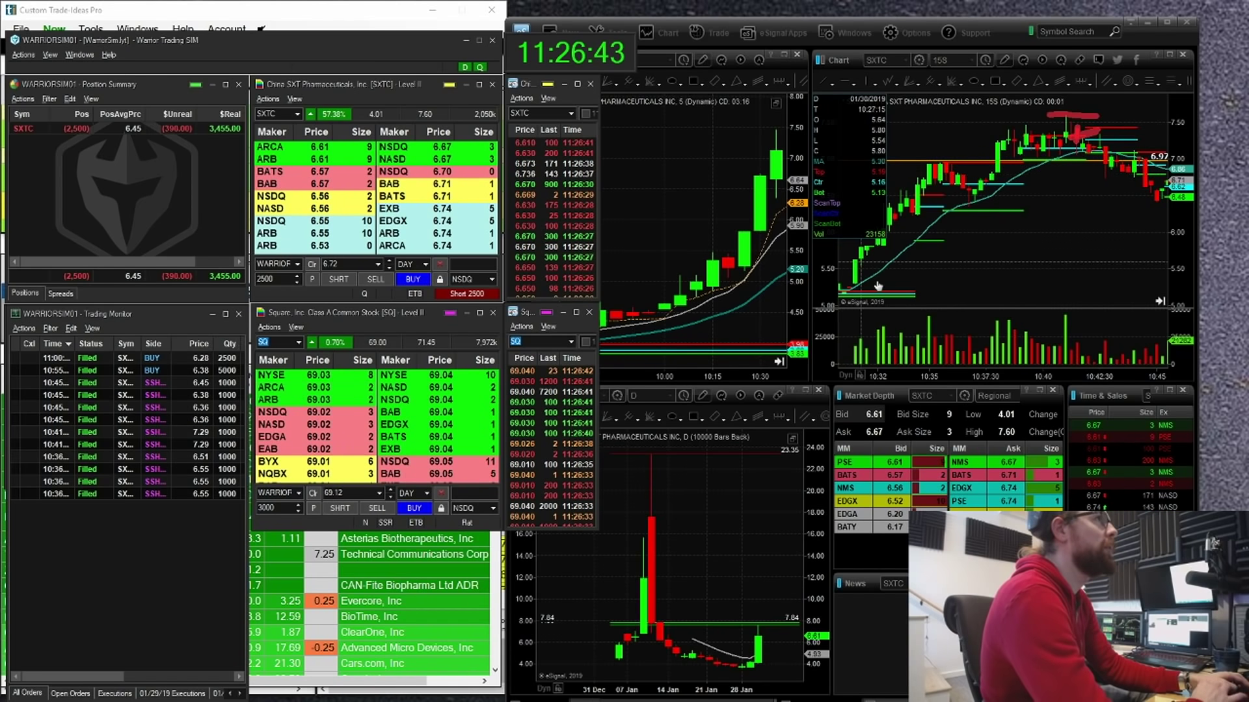
Mark the SXTC drop around 10:45 in red and show the 15-second price action from before 10:40 to after 11:00.
click(1004, 246)
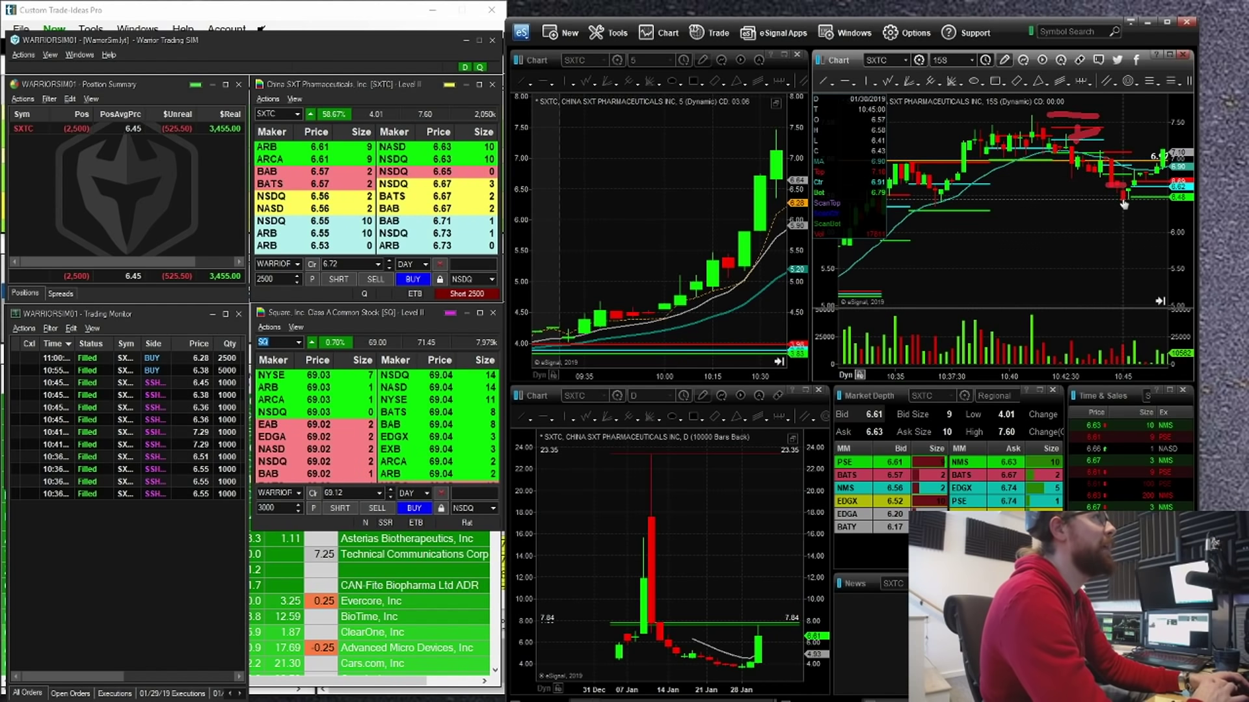
drag(1127, 219, 1058, 231)
drag(1005, 375, 1082, 368)
drag(1073, 245, 1025, 250)
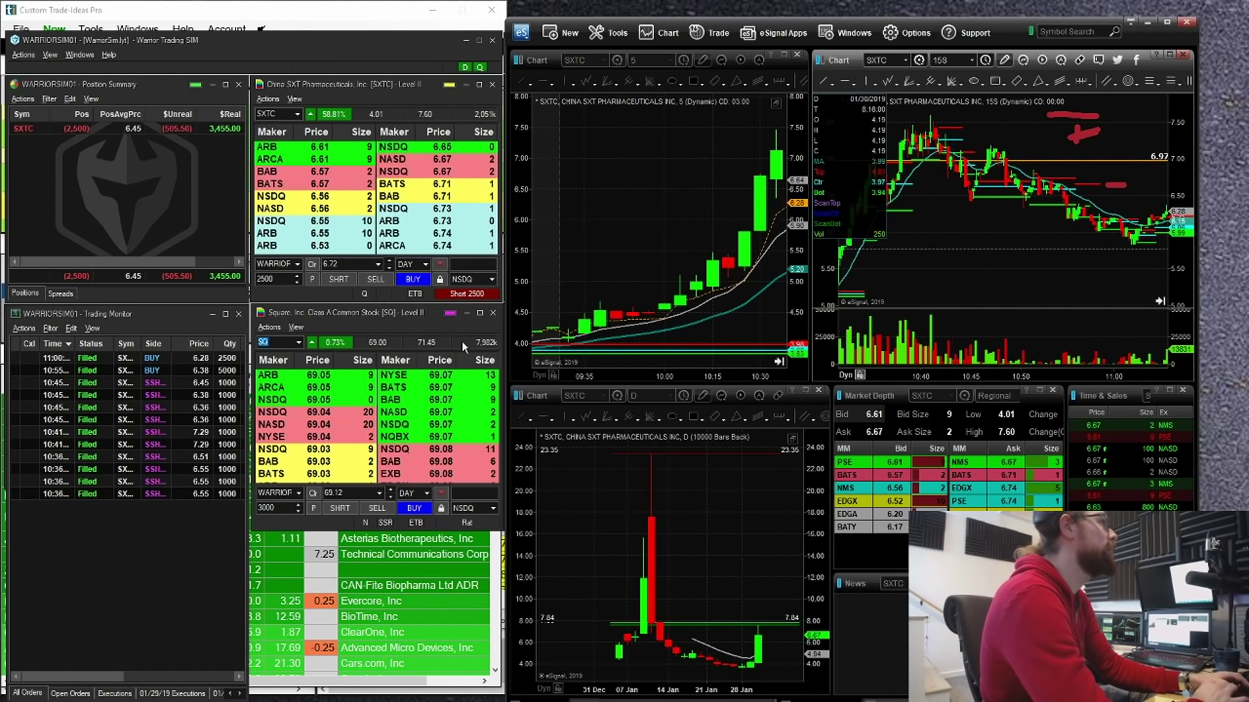
Look up the 10:45 short order at 6.38 and the buy orders at 6.38 and 6.28 in the Trading Monitor.
click(179, 399)
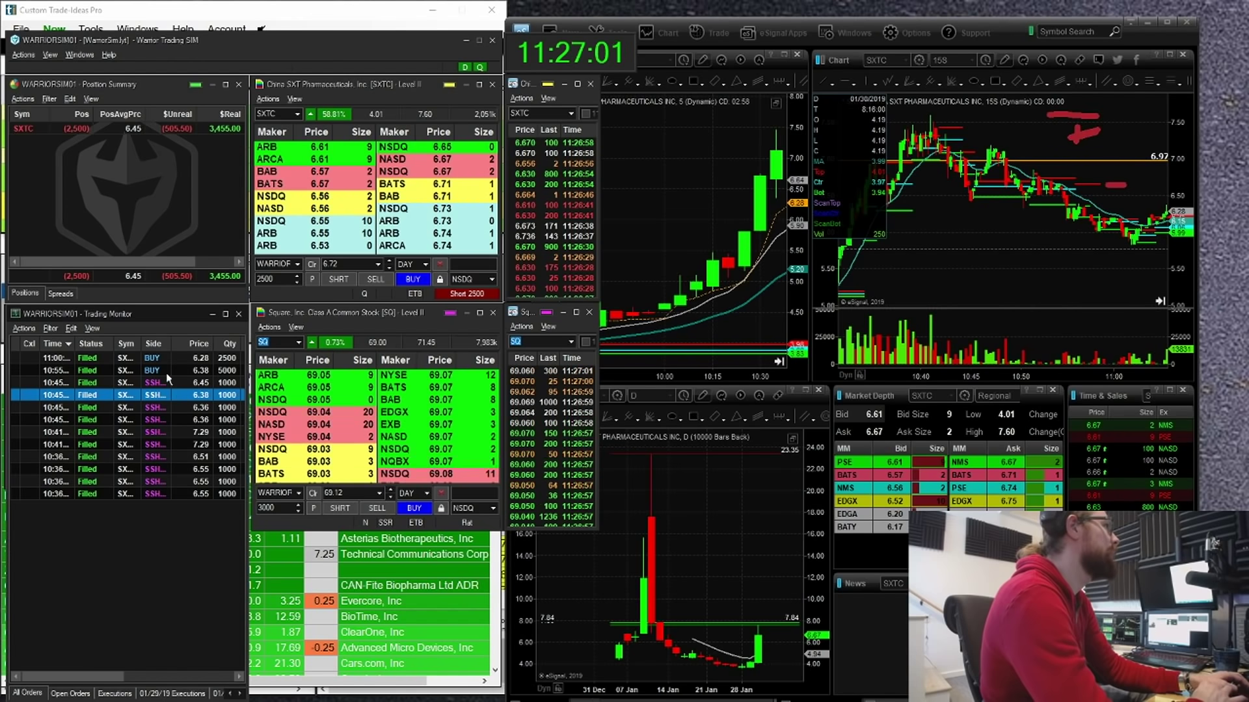
click(156, 373)
click(153, 358)
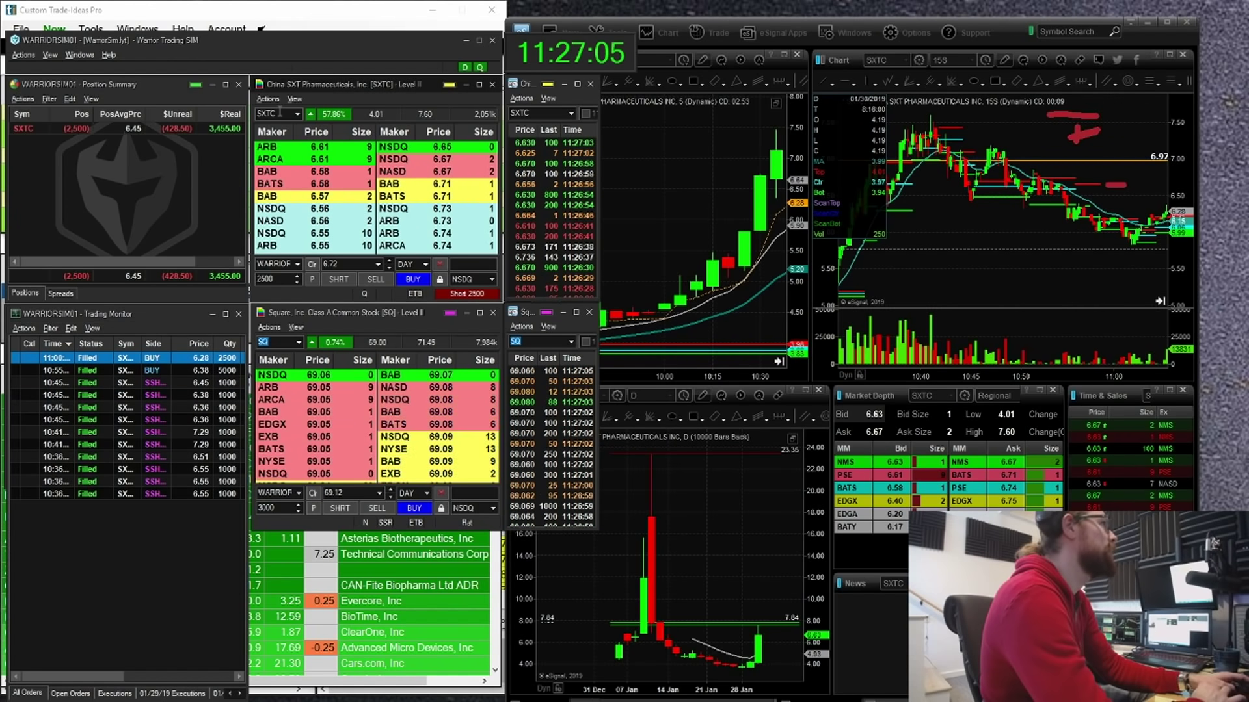
Load SPI in the linked charts and rescale the daily chart so that its volume pane shows.
click(1010, 262)
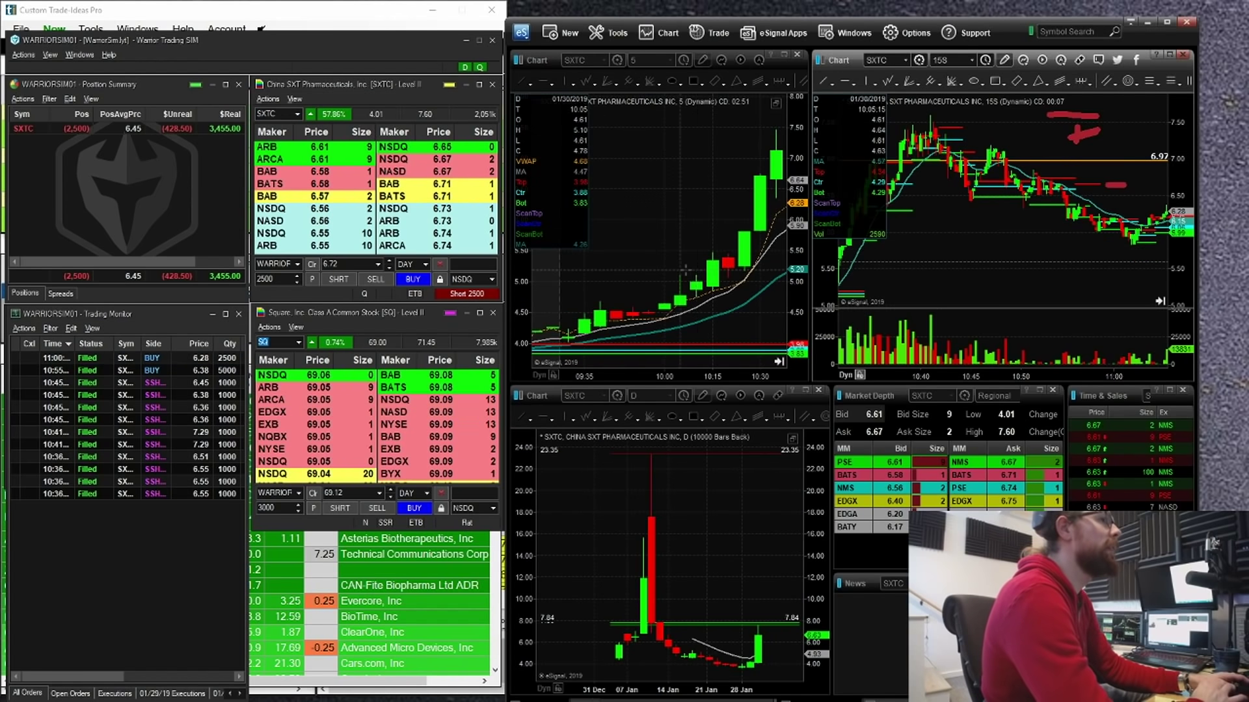
text(SPI)
key(Return)
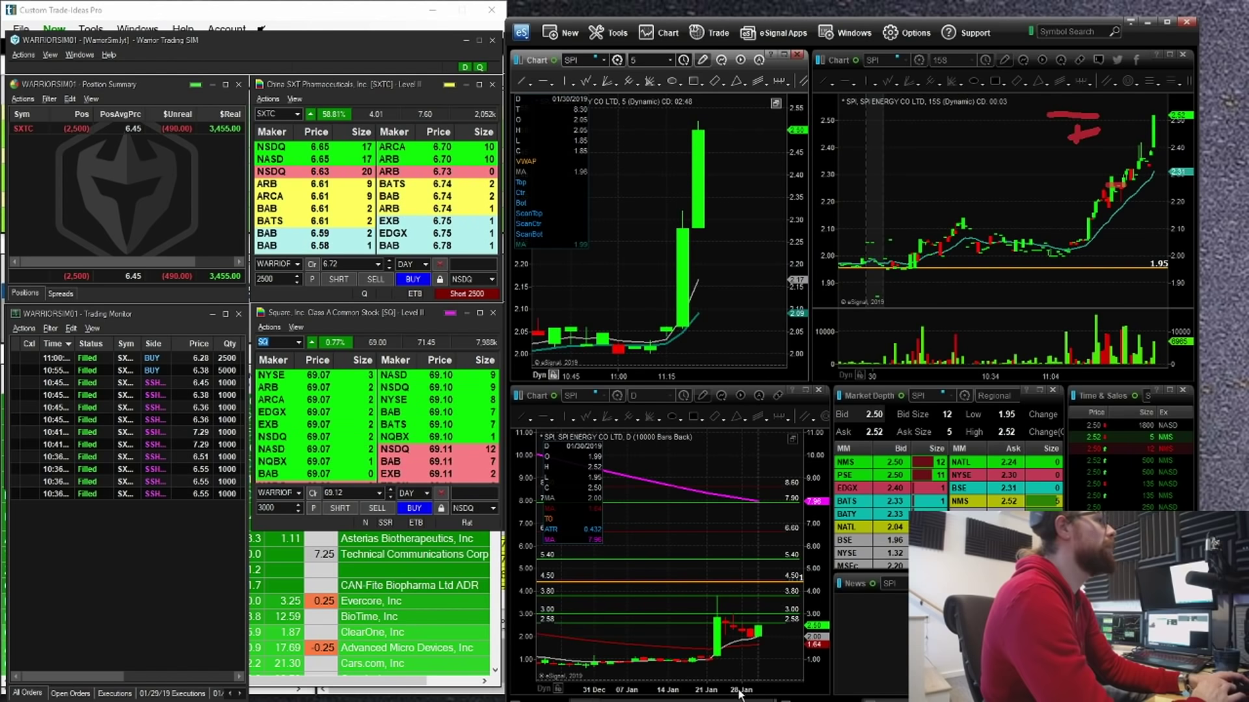
drag(739, 692, 768, 692)
click(792, 439)
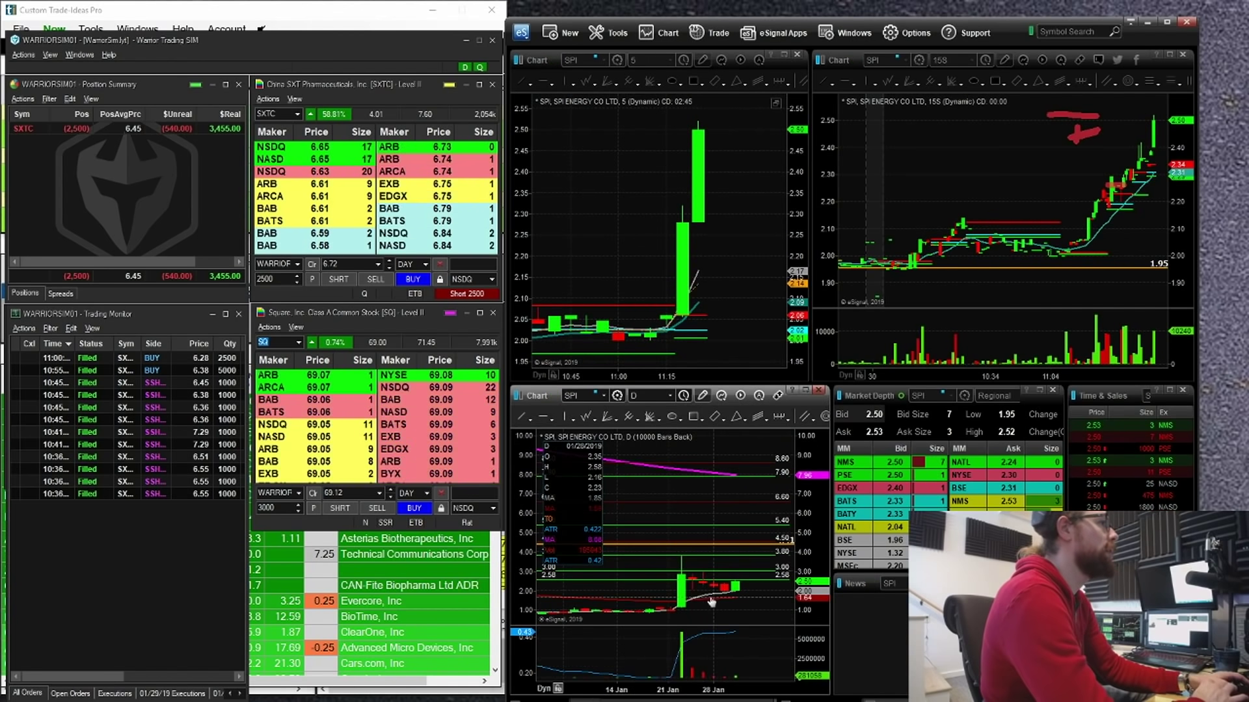
Show the SPI 5-minute chart with volume and underline the breakout level just under 2.10 with a red line.
click(779, 99)
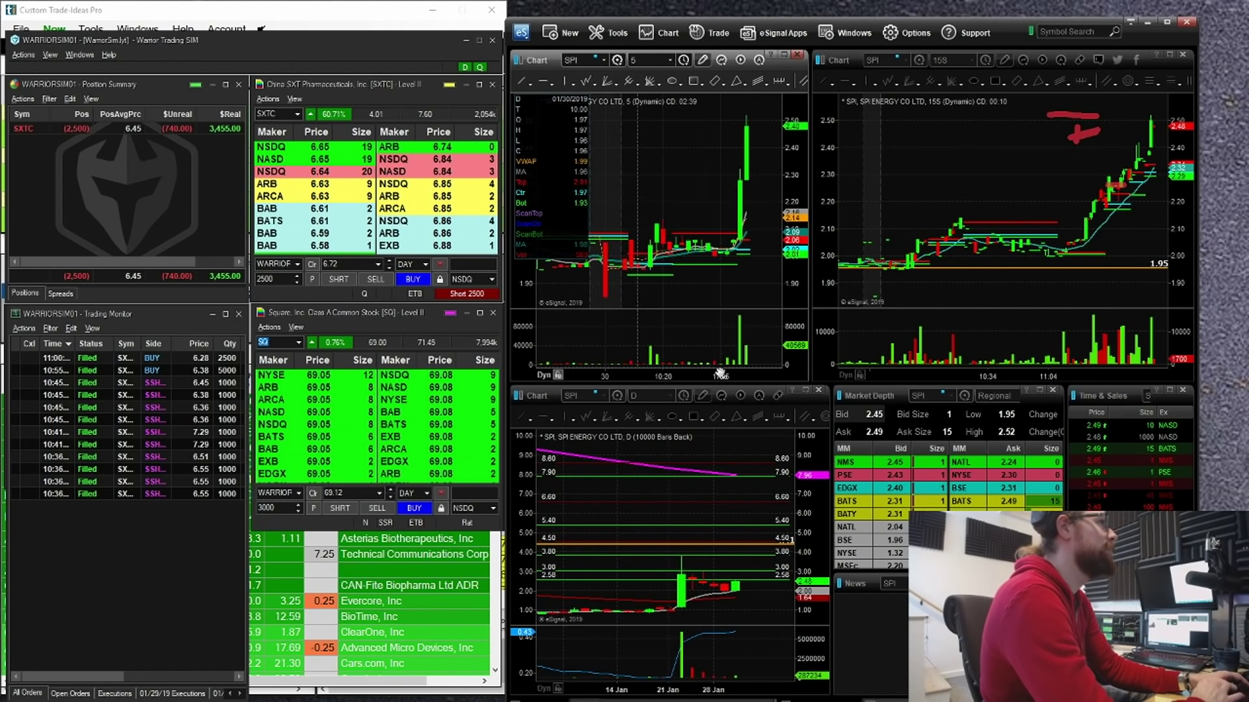
drag(720, 373, 693, 367)
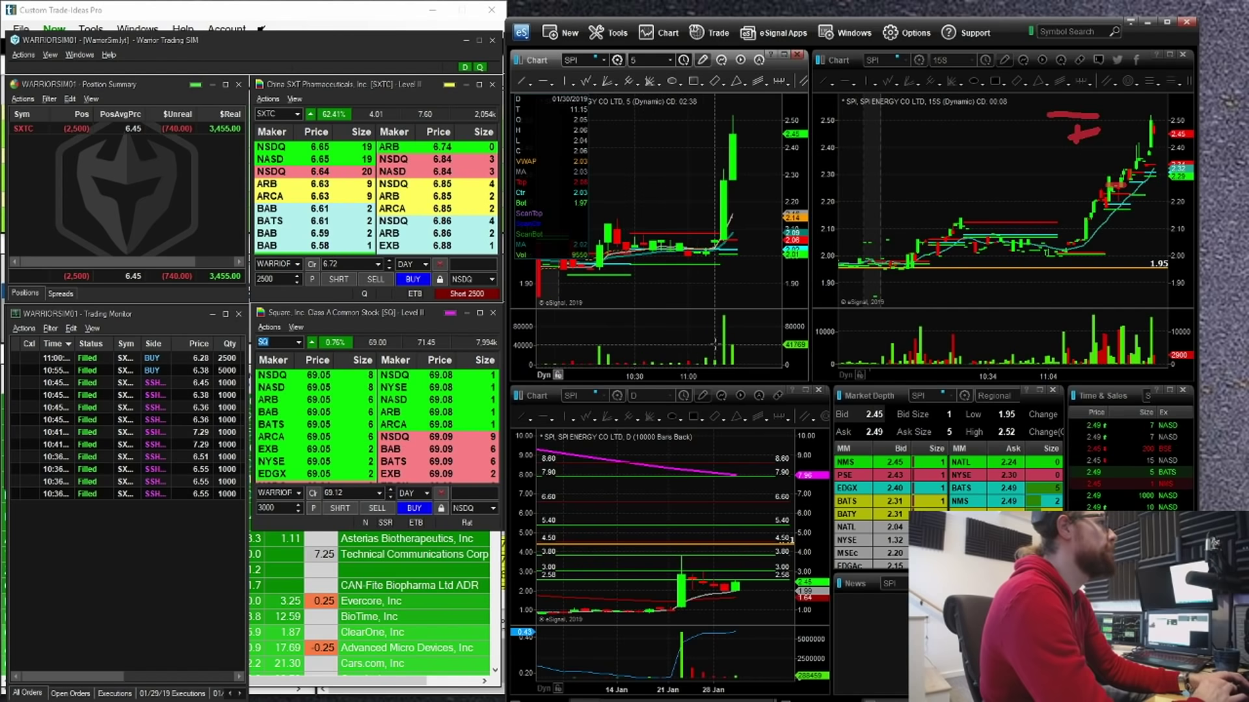
mouse_move(619, 217)
mouse_down()
mouse_move(744, 244)
mouse_move(689, 233)
mouse_up()
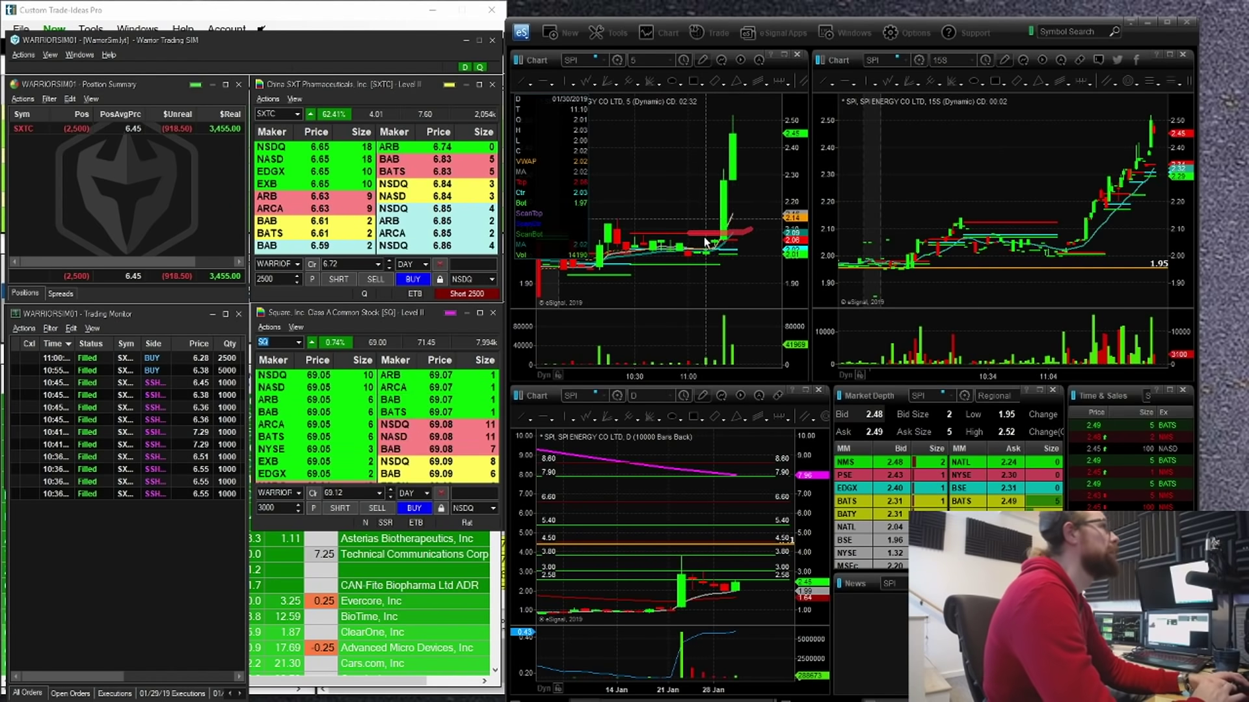
Clear the red marks and switch the linked charts back to SXTC.
click(676, 190)
text(SXTC)
key(Return)
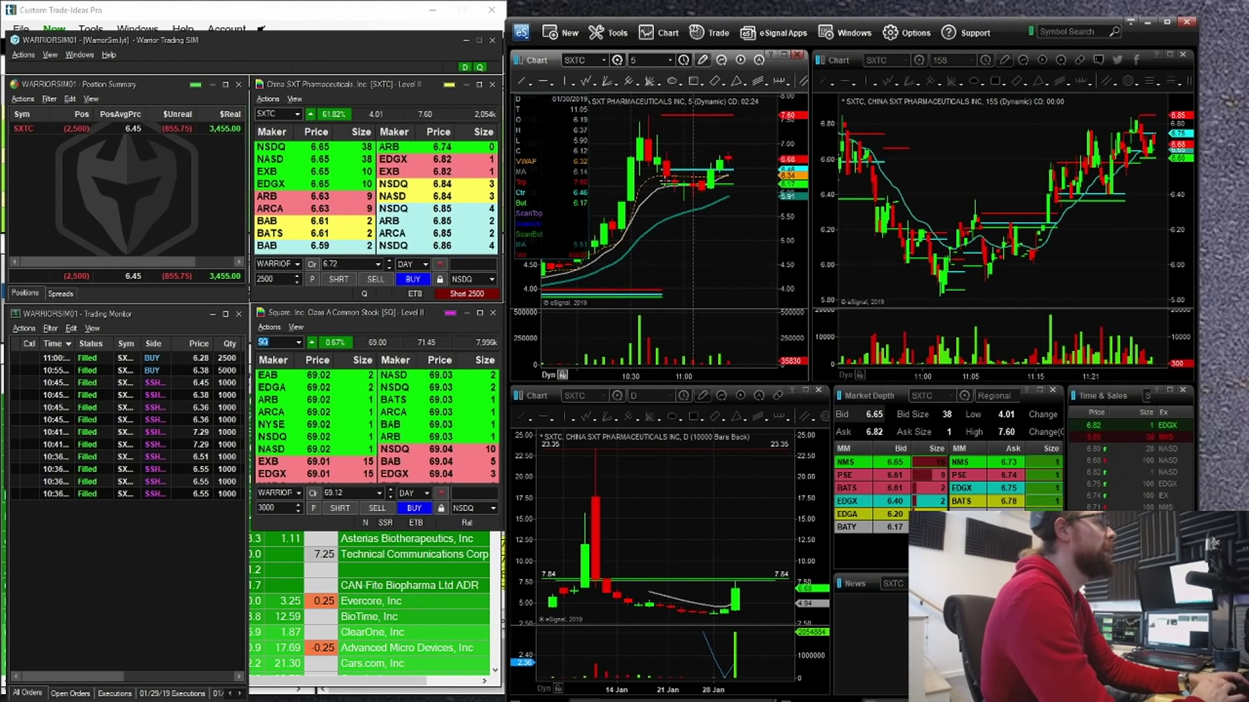
Cover the SXTC short position by buying 2,500 shares at 6.84.
click(402, 87)
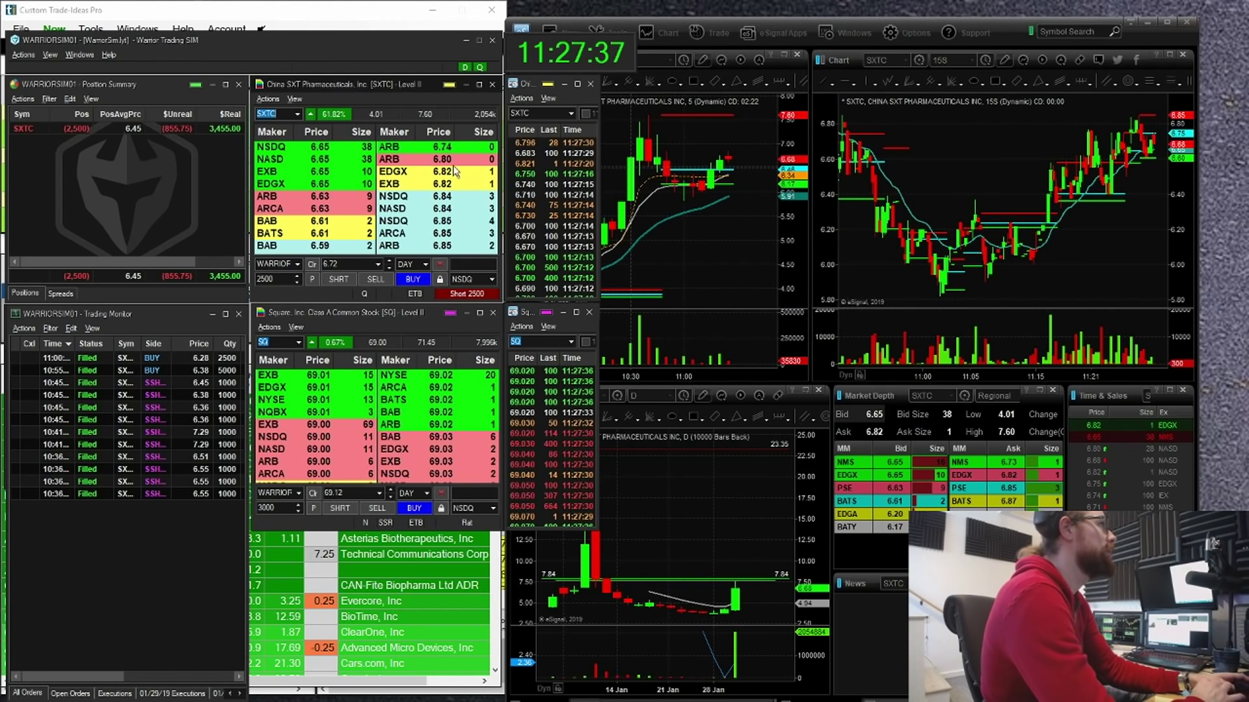
click(454, 147)
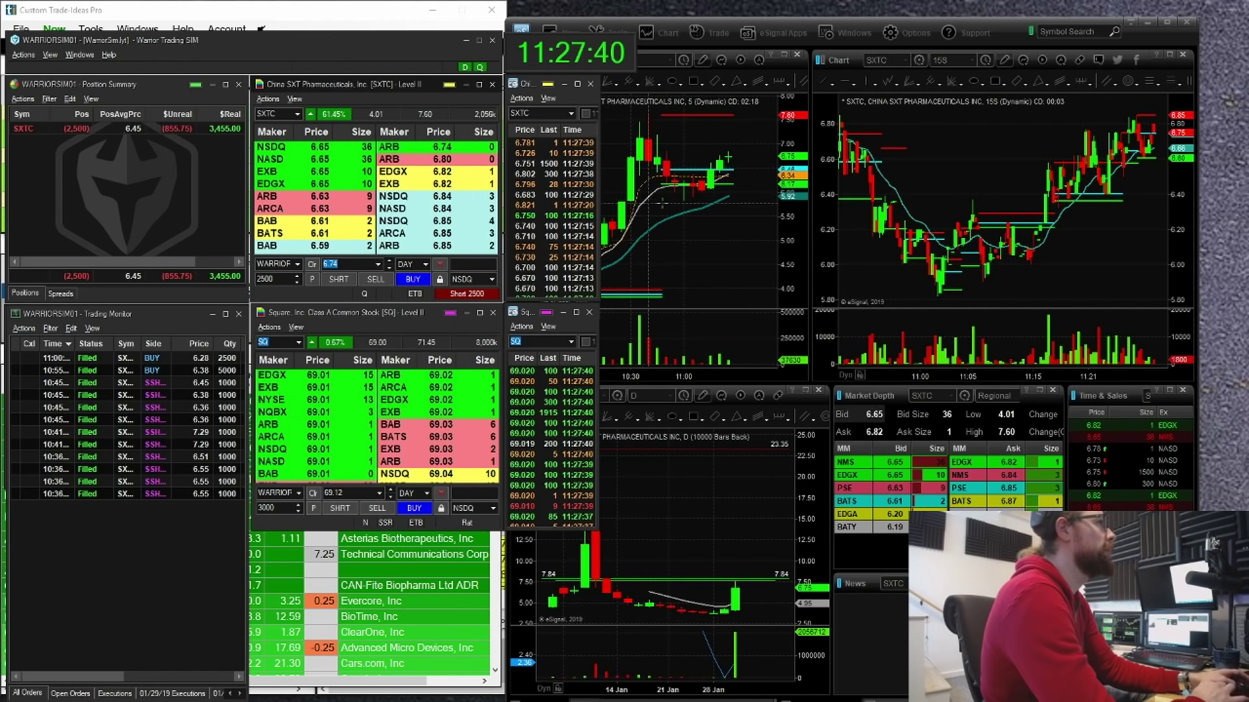
click(714, 190)
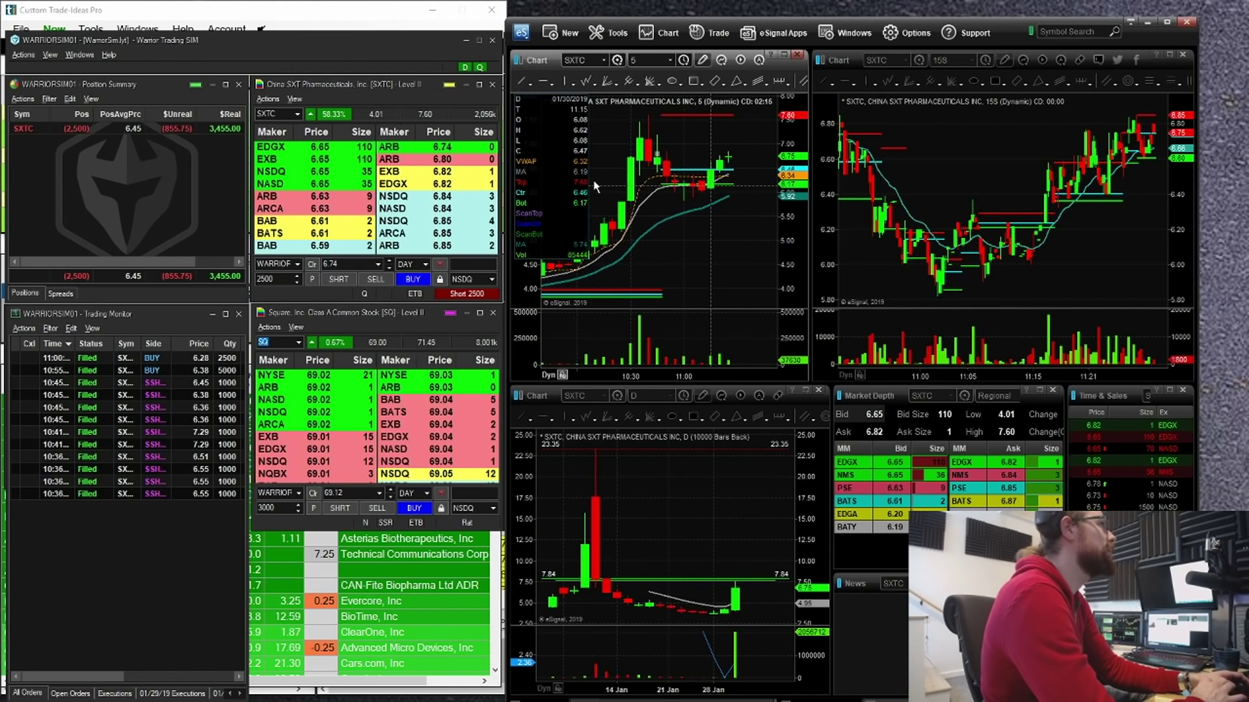
click(343, 155)
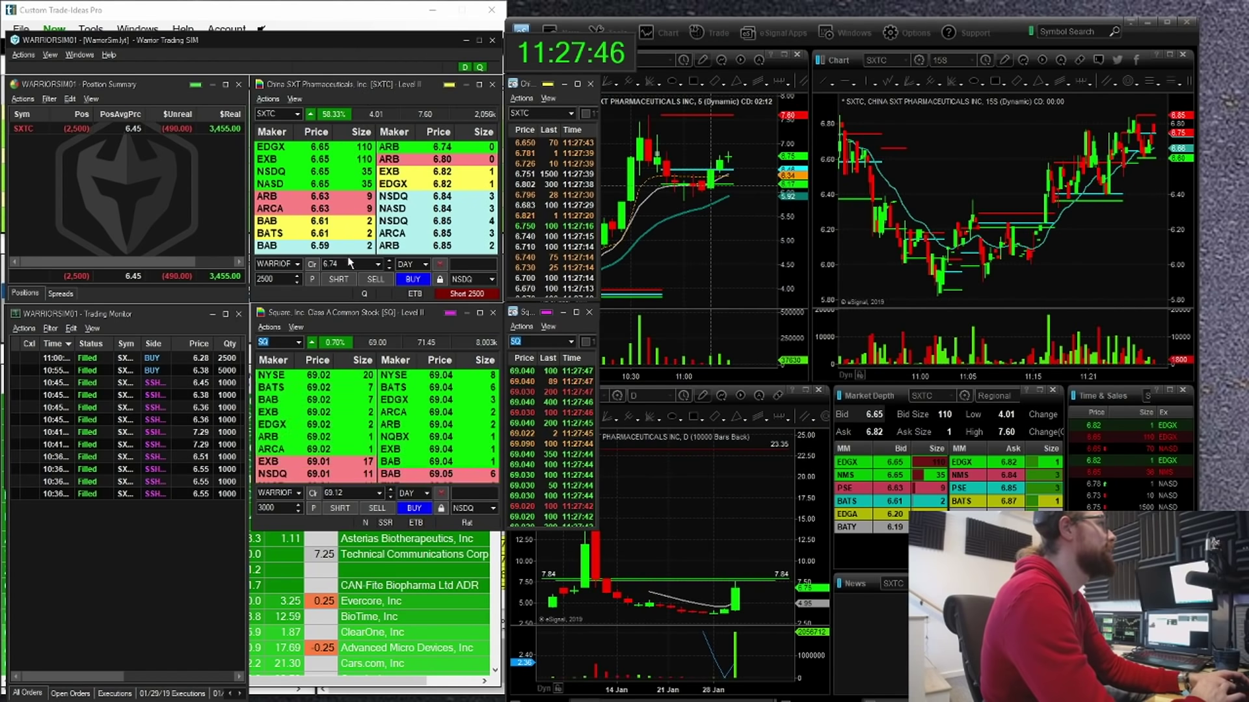
click(346, 261)
click(413, 280)
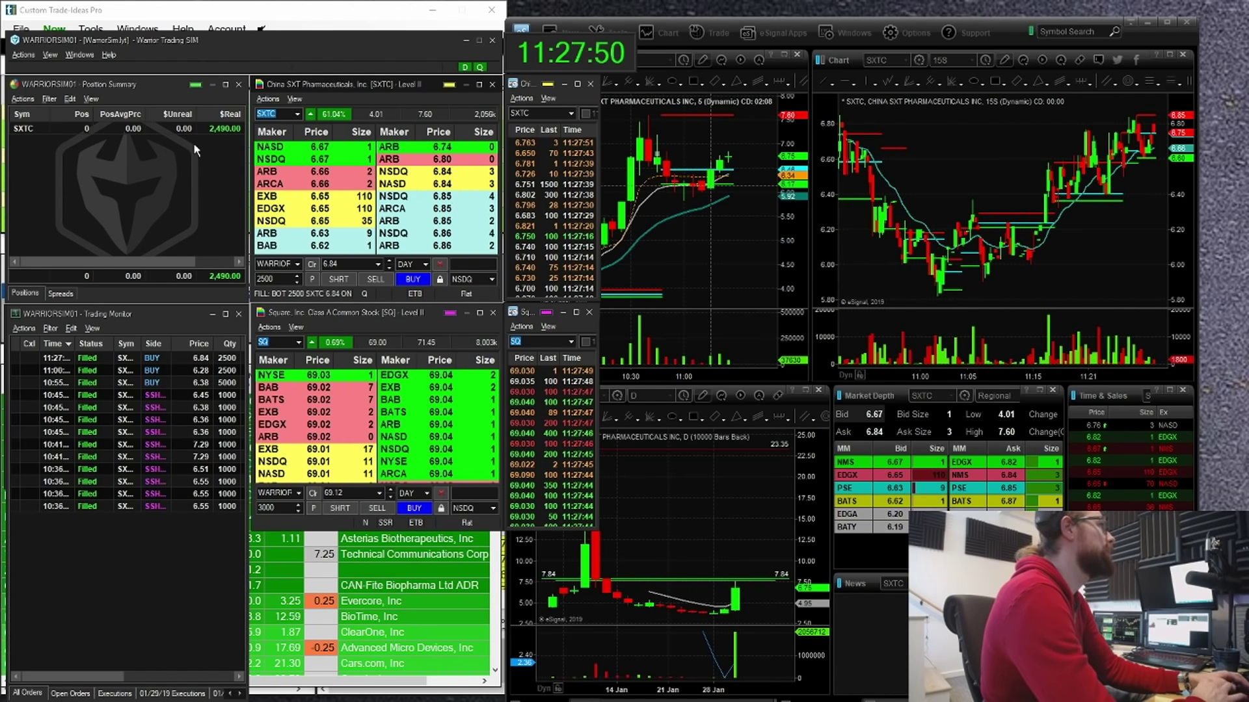
Load SPI in the SXTC Level II window and buy 2,000 shares in two orders of 1,000 at 2.54 and 2.47.
click(971, 213)
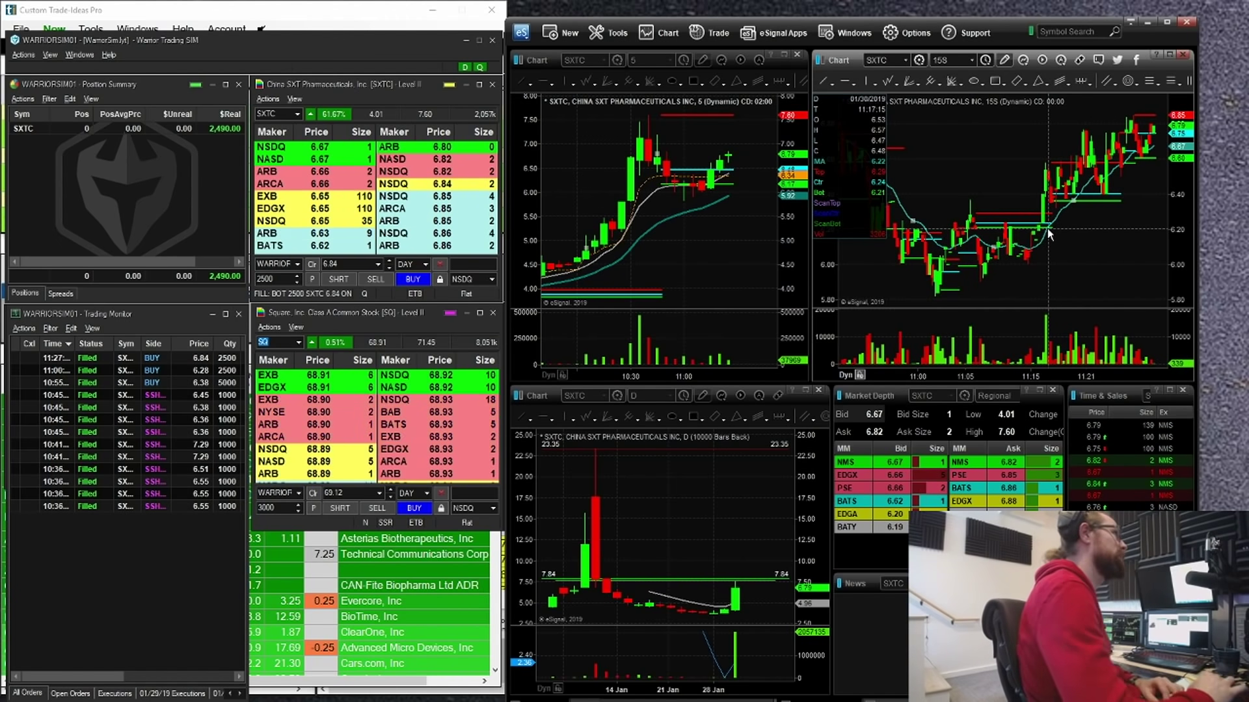
click(392, 85)
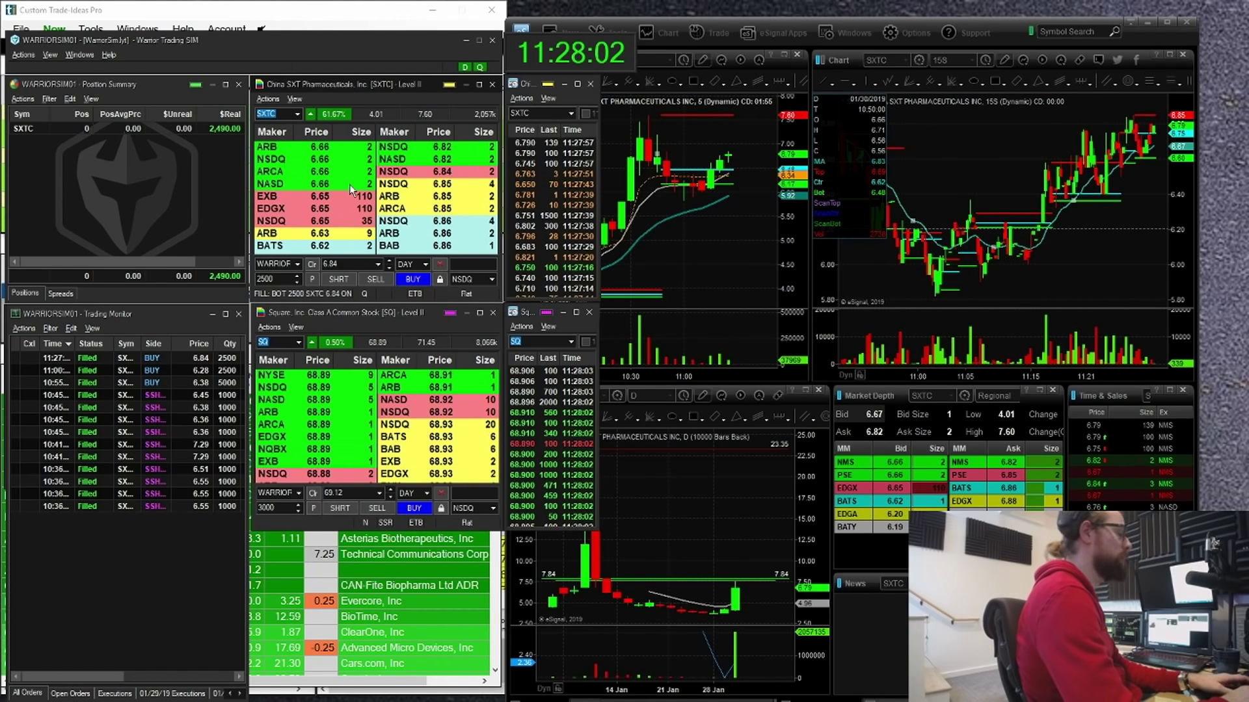
text(SPI)
key(Return)
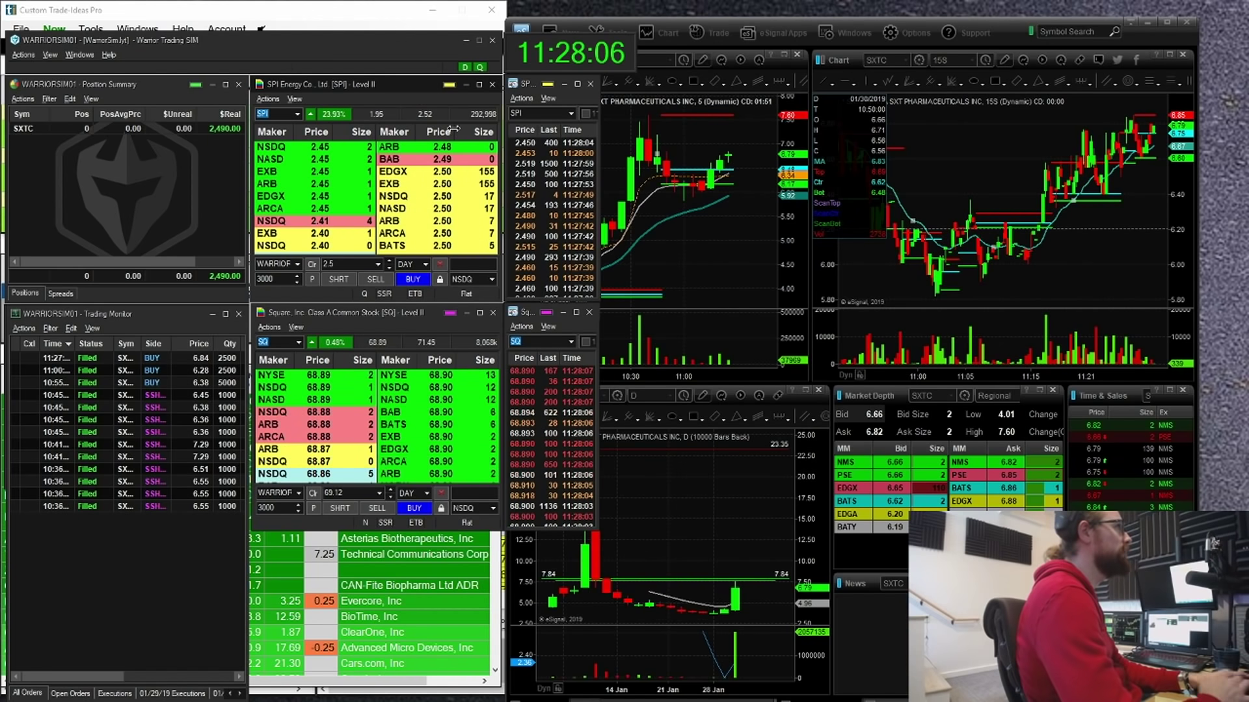
key(shift+1)
key(shift+b)
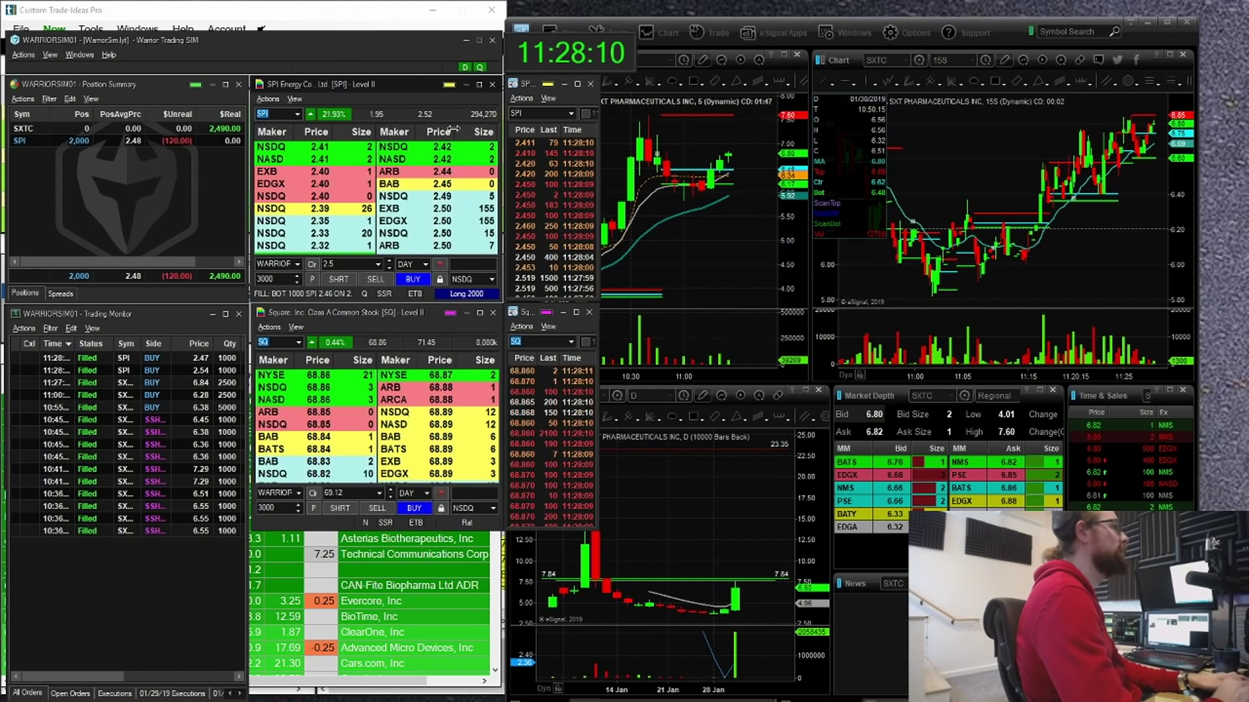
Switch the linked charts from SXTC to SPI.
click(953, 192)
text(SPI)
key(Return)
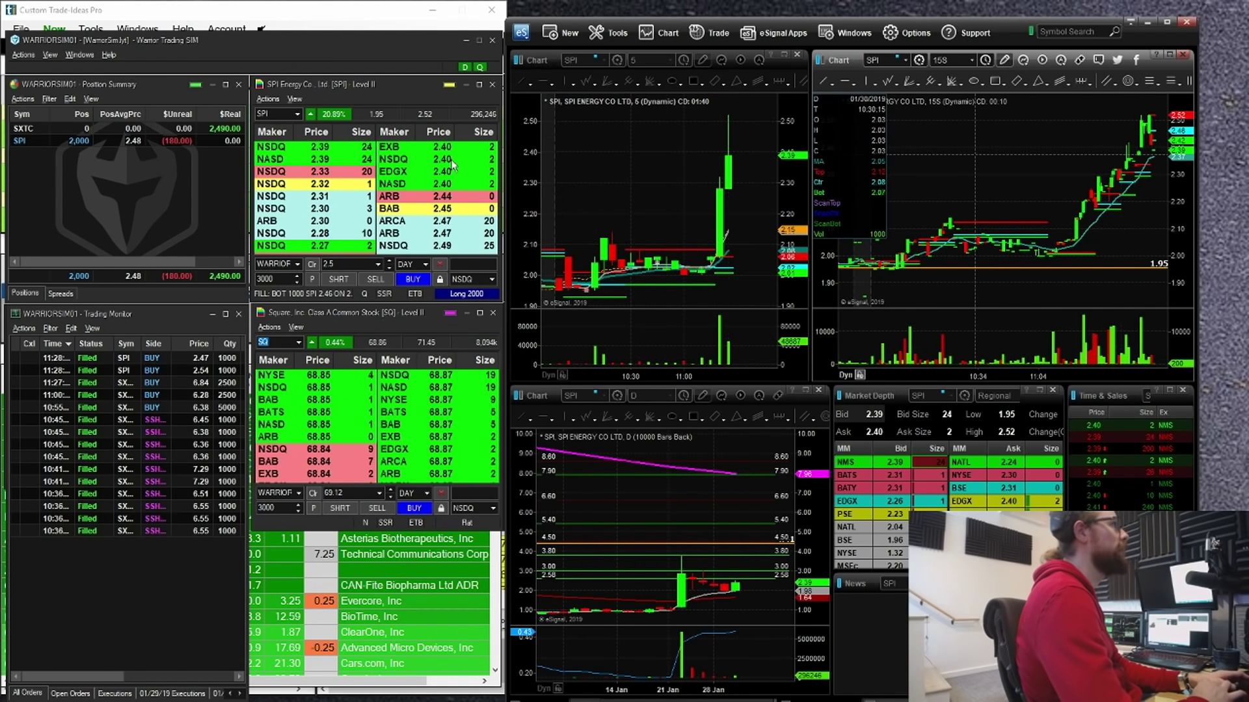
Place a buy order for 1,000 more SPI shares at 2.45 and cancel it.
click(349, 84)
key(shift+1)
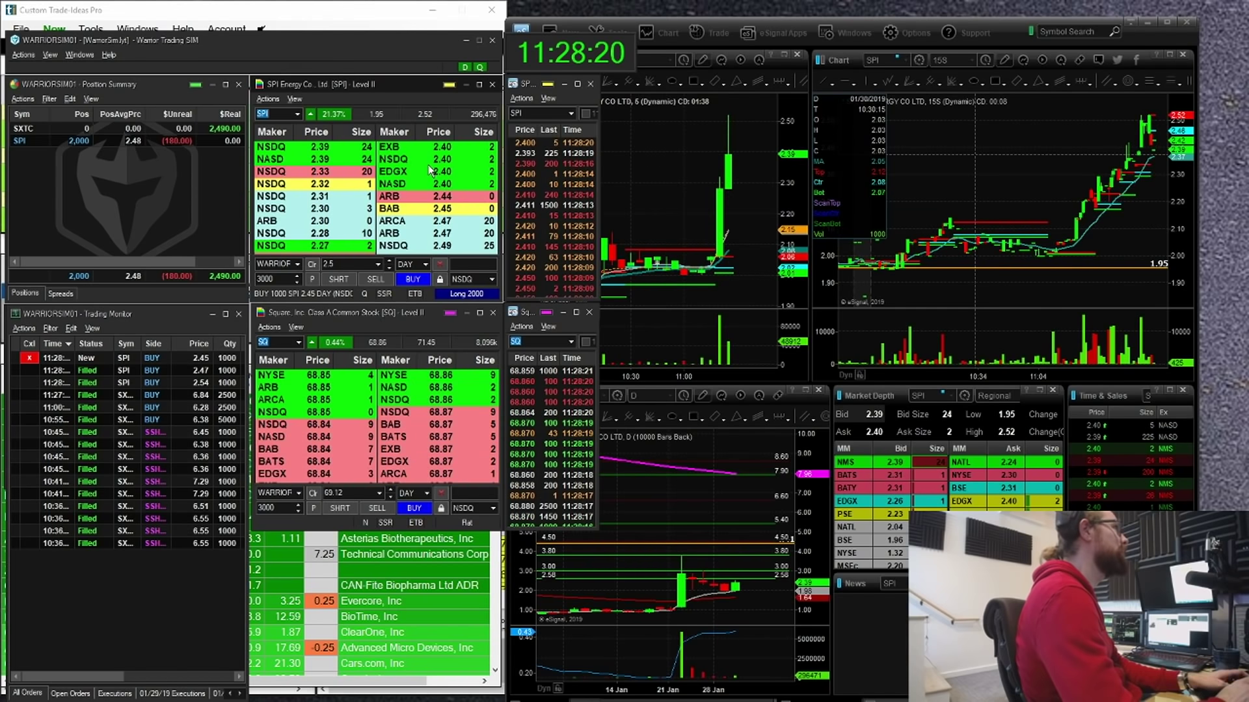
key(Escape)
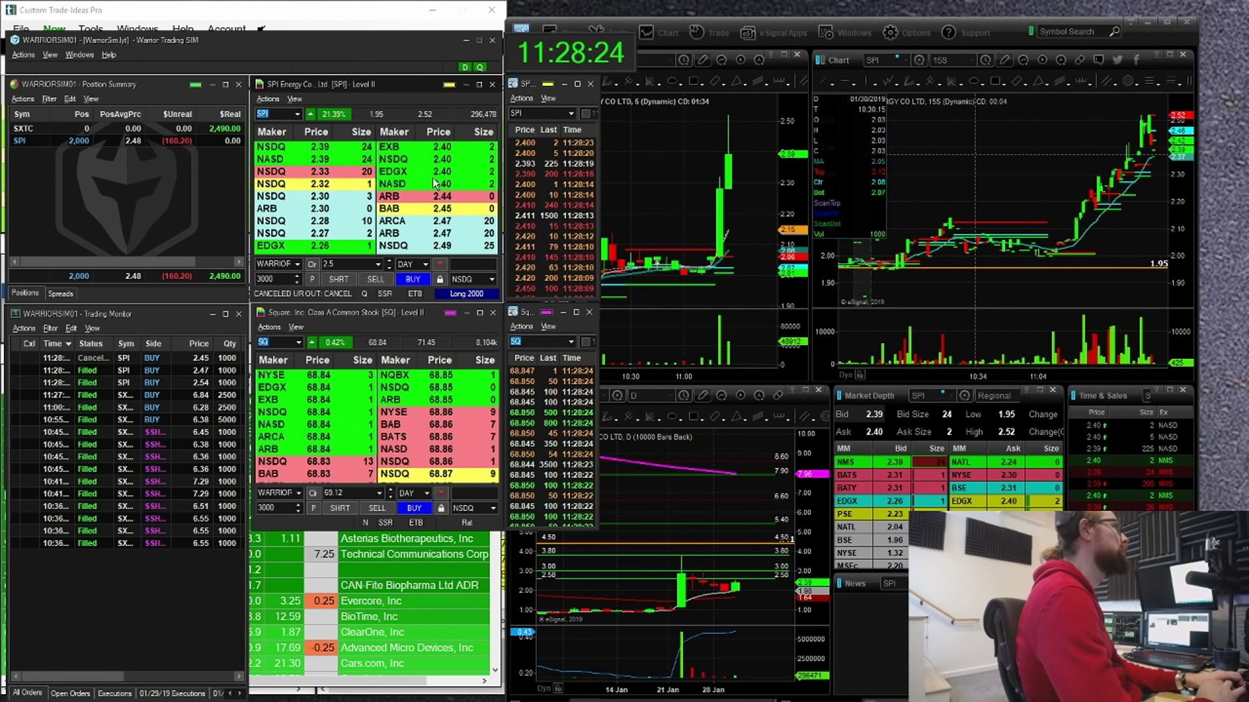
Sell 1,500 SPI shares in orders of 1,000 and 500 at 2.34, and cancel a new 1,000-share buy order at 2.45.
key(ctrl+x)
key(shift+s)
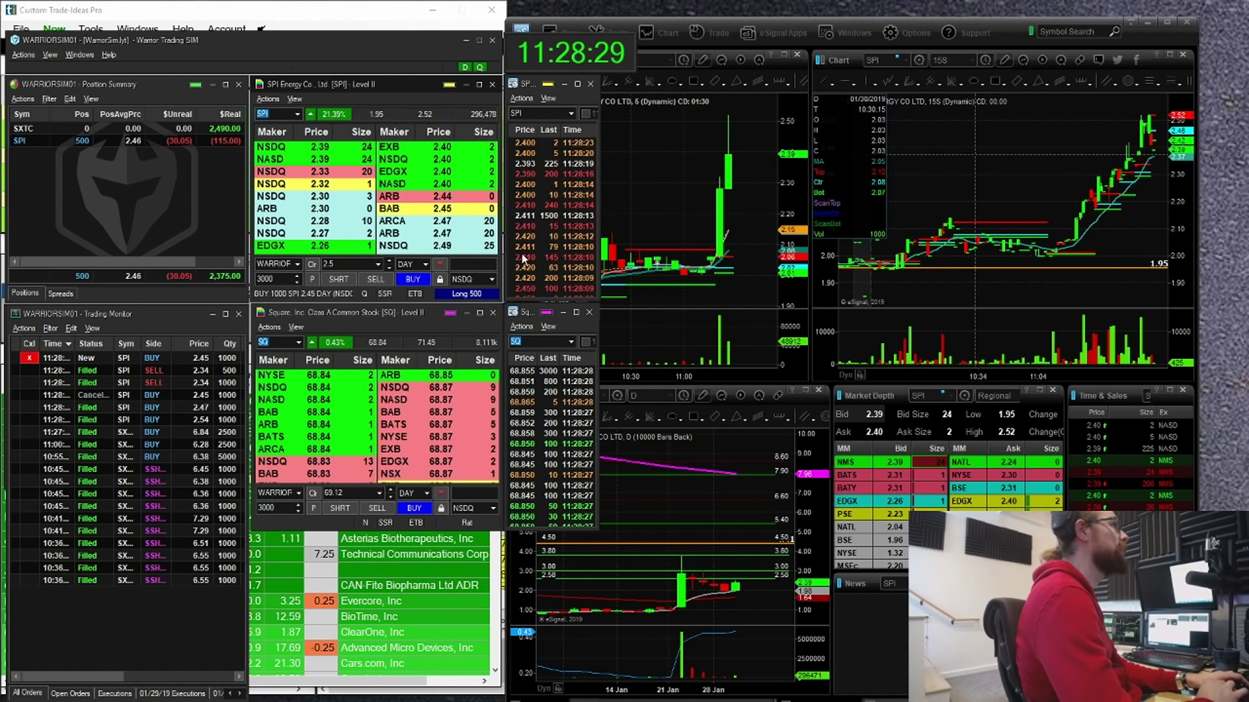
key(Escape)
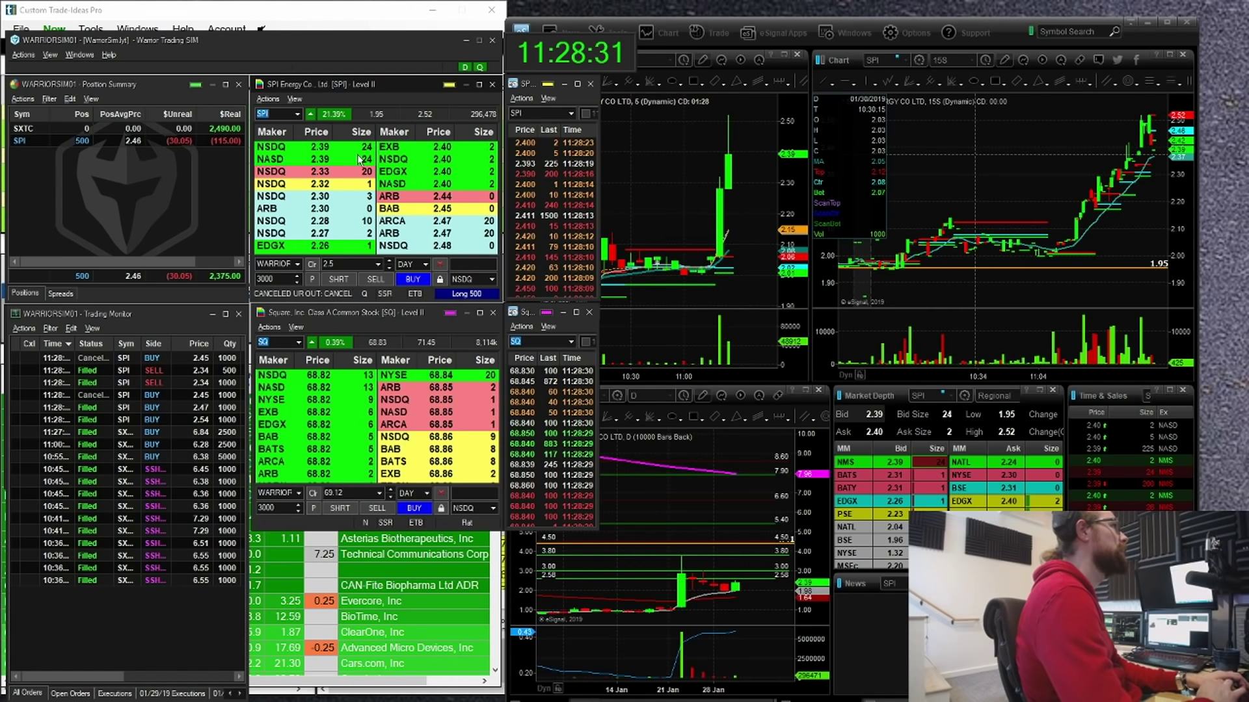